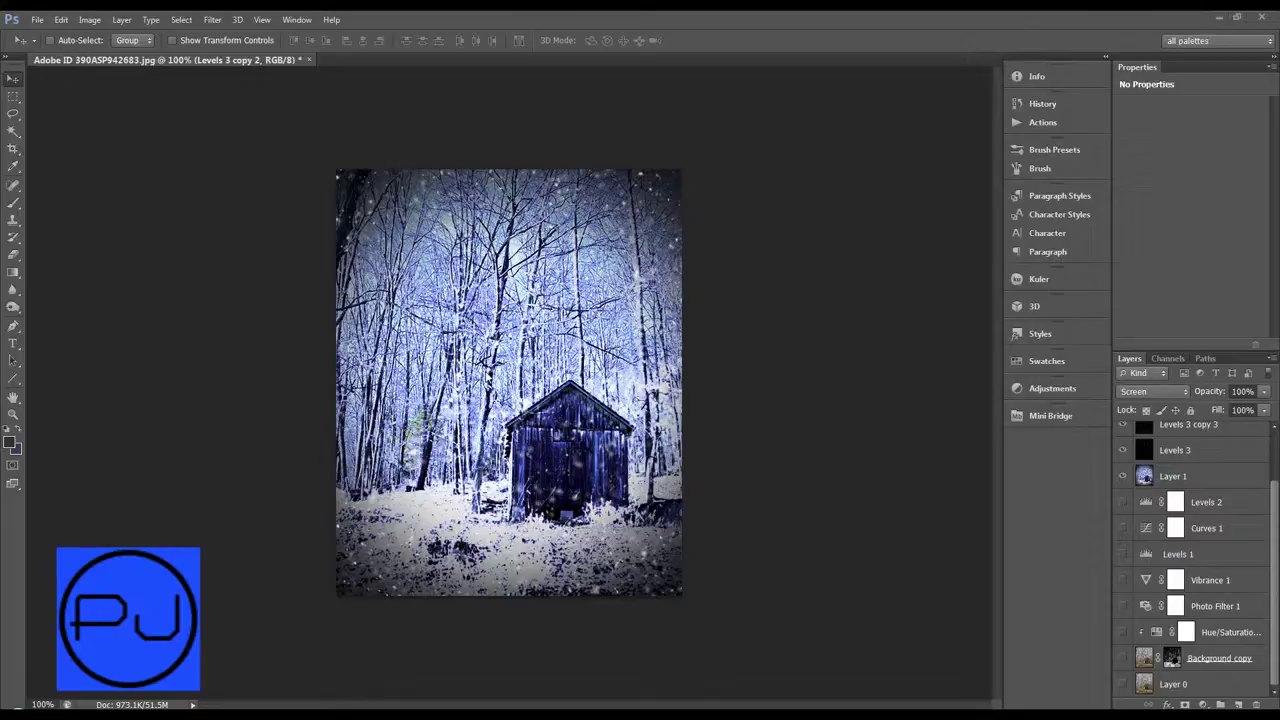
Compare the snowy edit with the original Layer 0 photo, then show the History panel.
{"action": "left_click", "coordinate": [1123, 685], "text": "alt"}
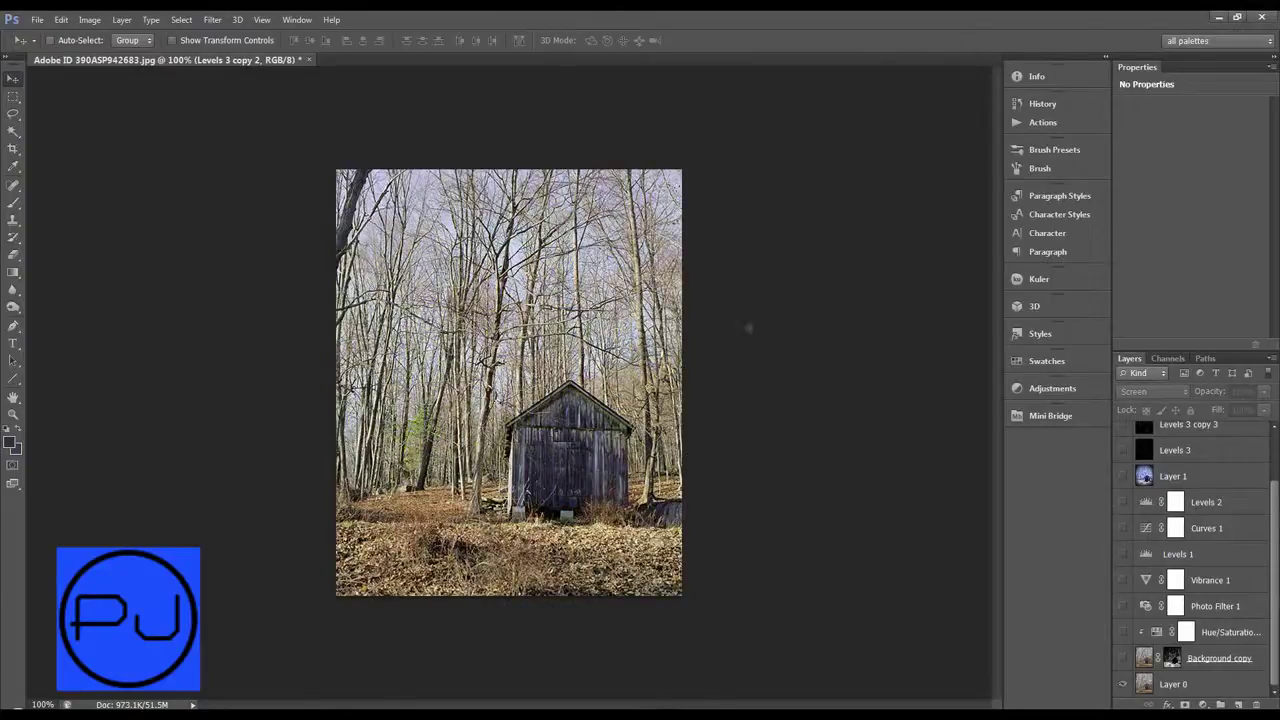
{"action": "left_click", "coordinate": [1122, 686], "text": "alt"}
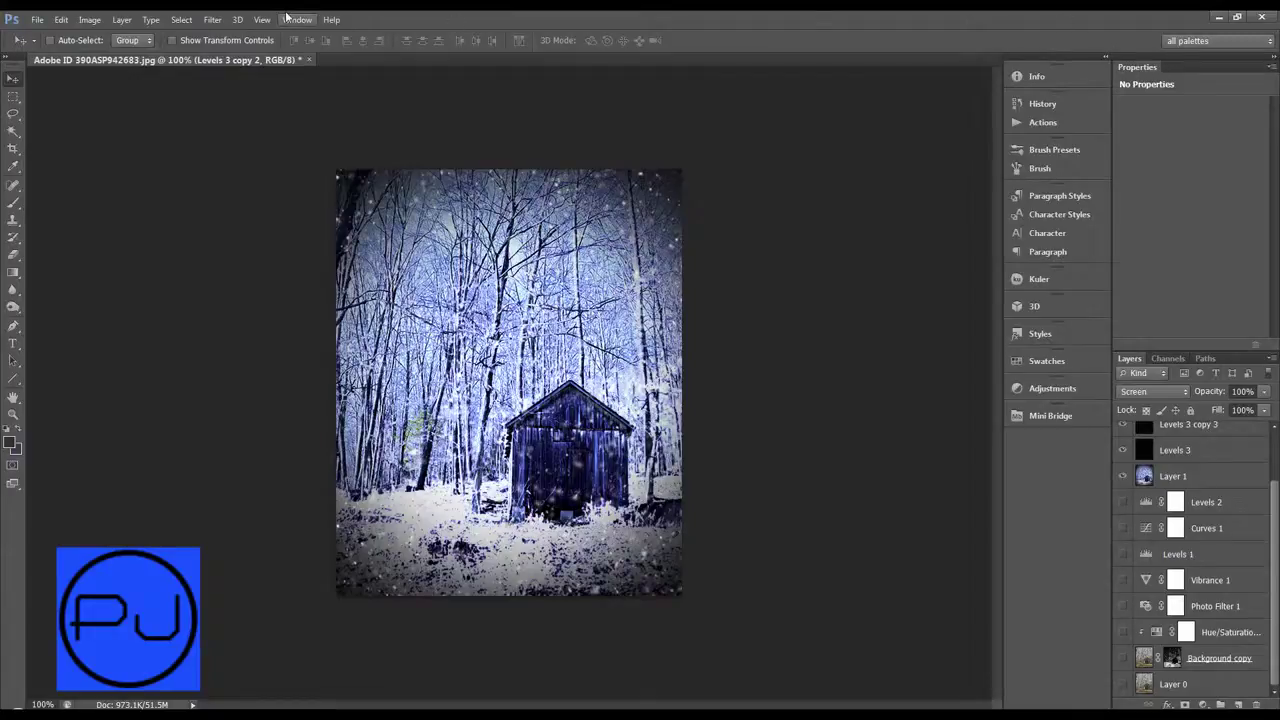
{"action": "left_click_drag", "start_coordinate": [1276, 586], "coordinate": [1209, 521]}
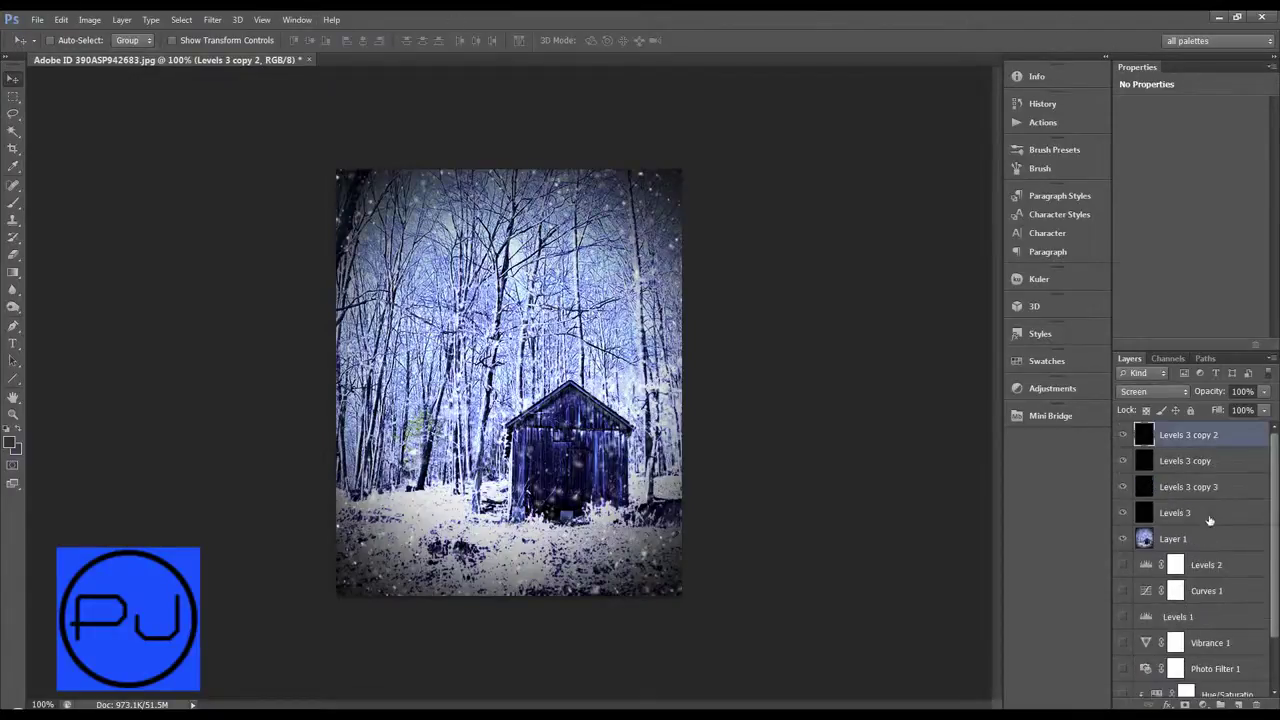
{"action": "left_click", "coordinate": [1088, 105]}
Revert the image to the original photo and convert the locked Background into Layer 0.
{"action": "left_click", "coordinate": [37, 20]}
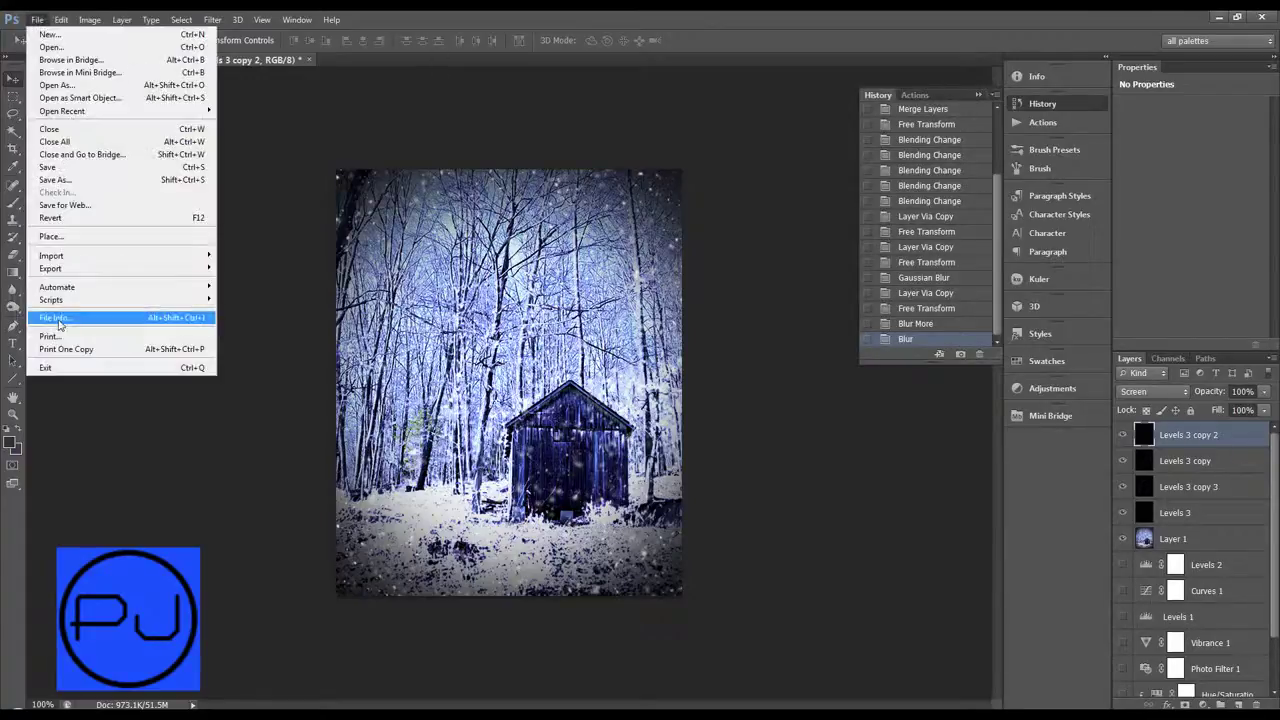
{"action": "left_click", "coordinate": [50, 228]}
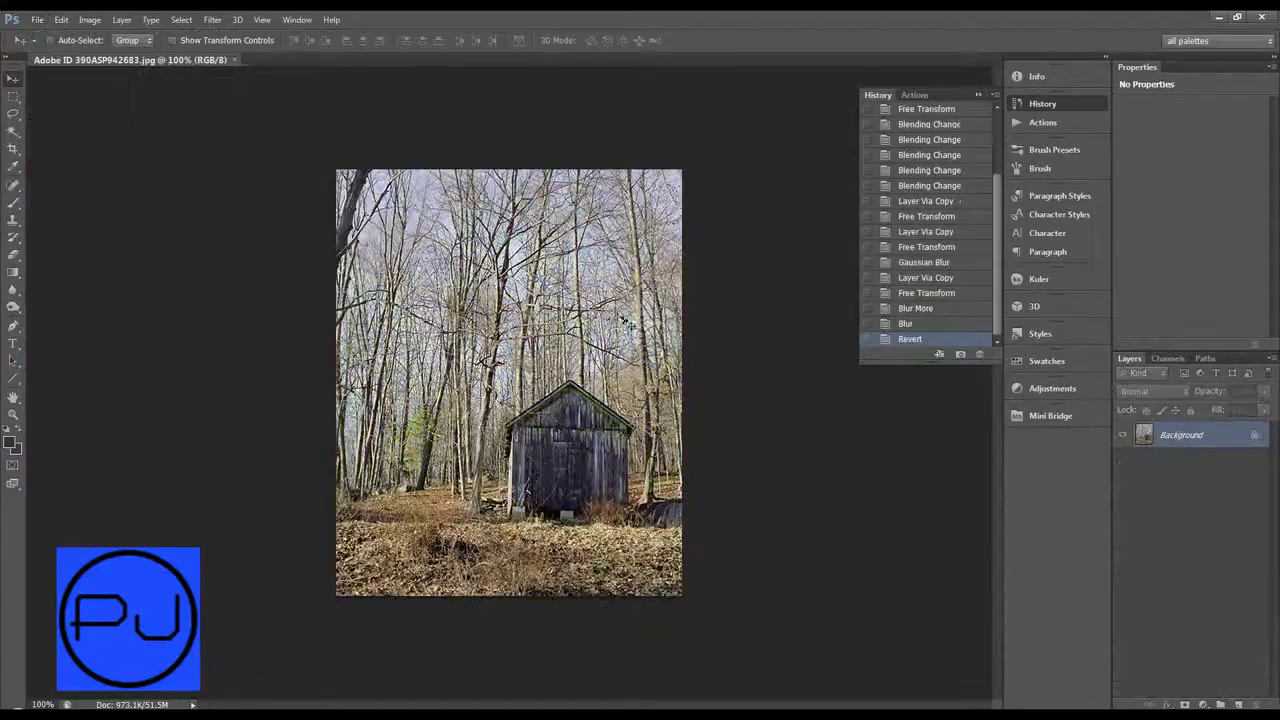
{"action": "left_click", "coordinate": [978, 95]}
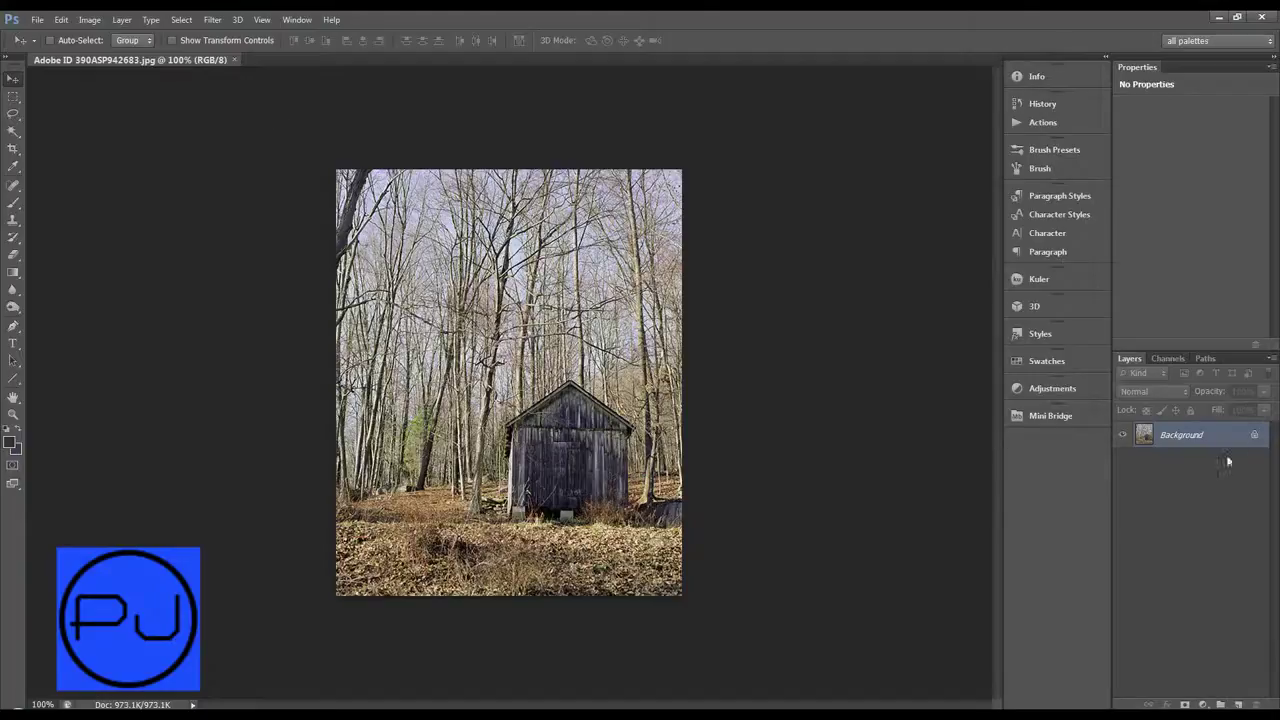
{"action": "key", "text": "alt"}
{"action": "left_click", "coordinate": [1254, 439]}
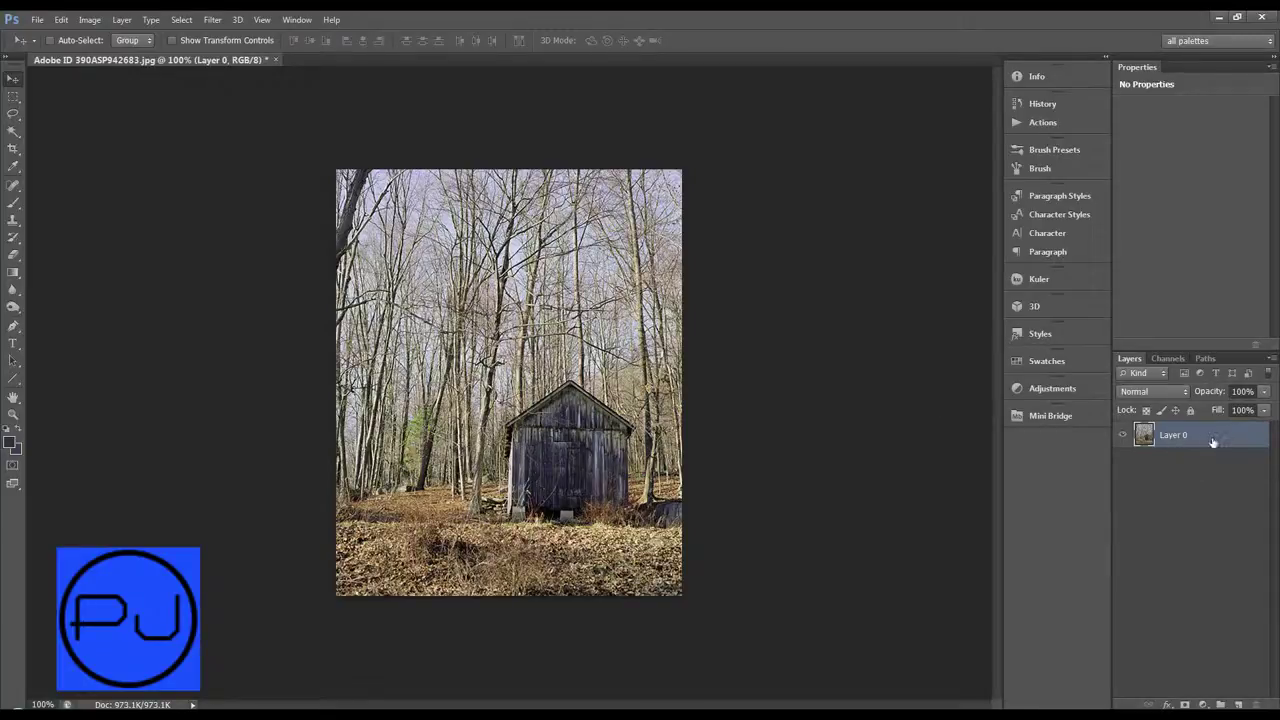
Duplicate Layer 0 and select the sampled leaf colours with Color Range at Fuzziness 40.
{"action": "key", "text": "ctrl+j"}
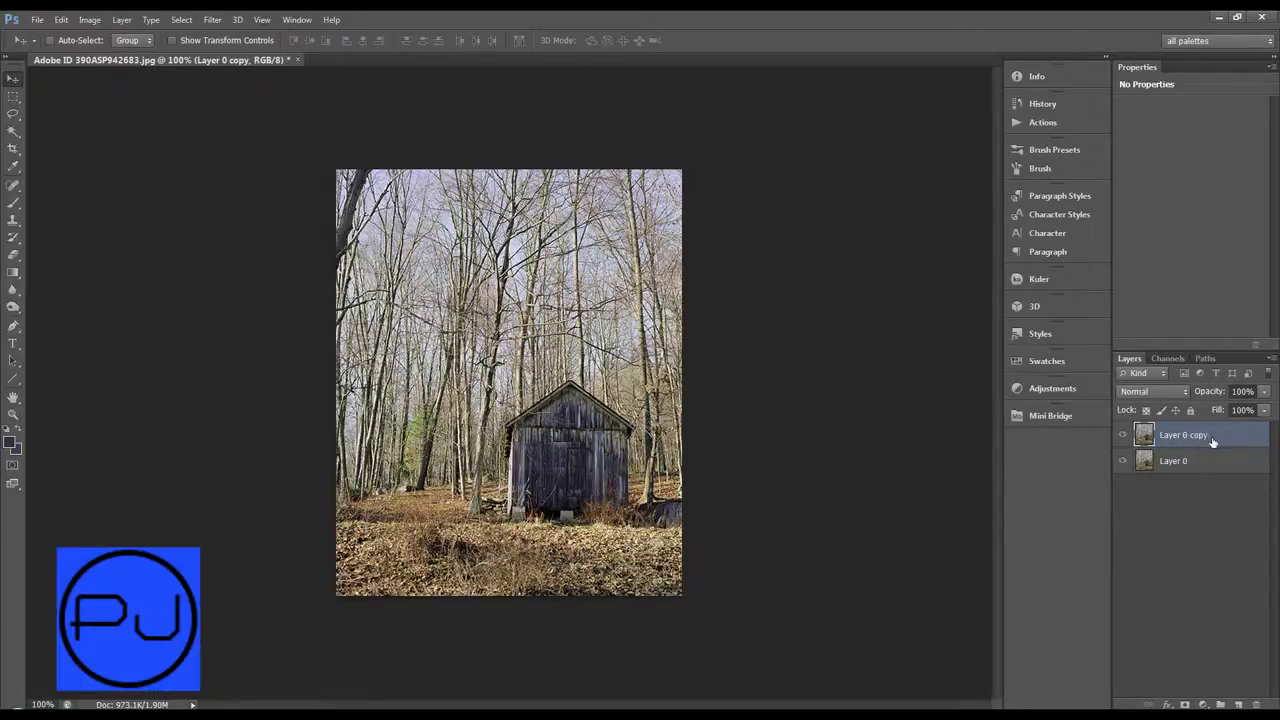
{"action": "left_click", "coordinate": [213, 21]}
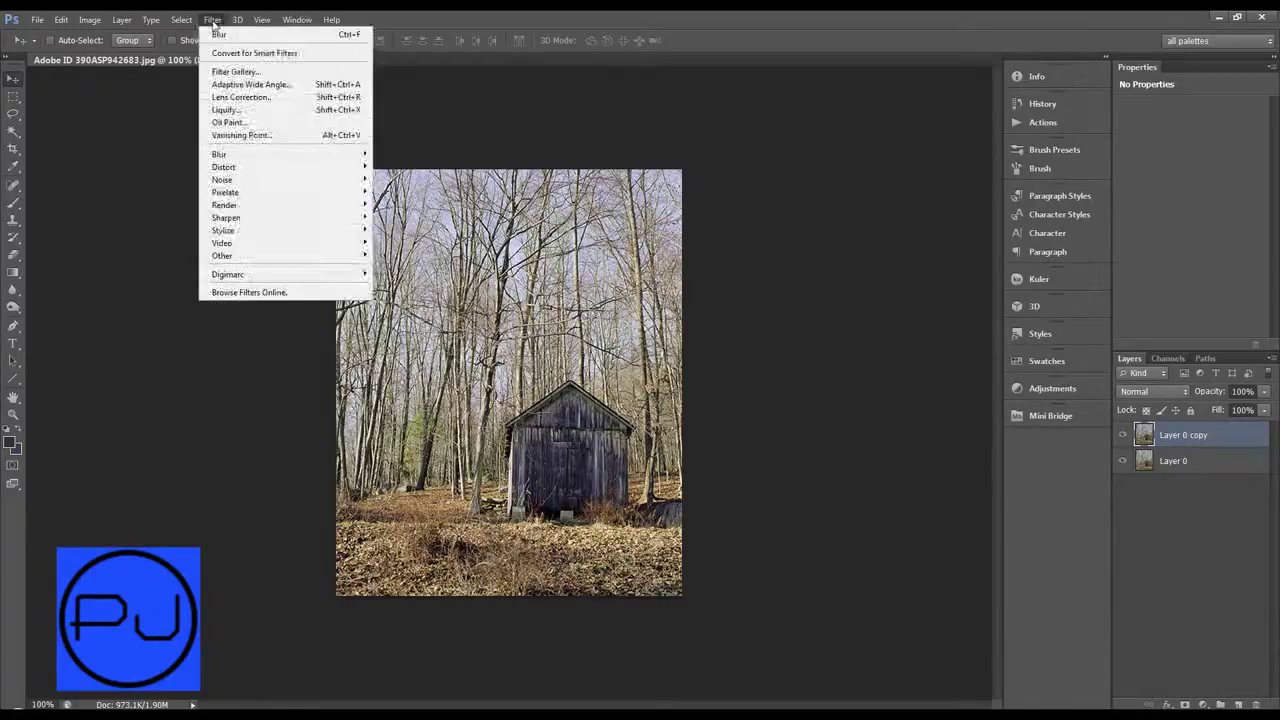
{"action": "mouse_move", "coordinate": [181, 20]}
{"action": "left_click", "coordinate": [195, 136]}
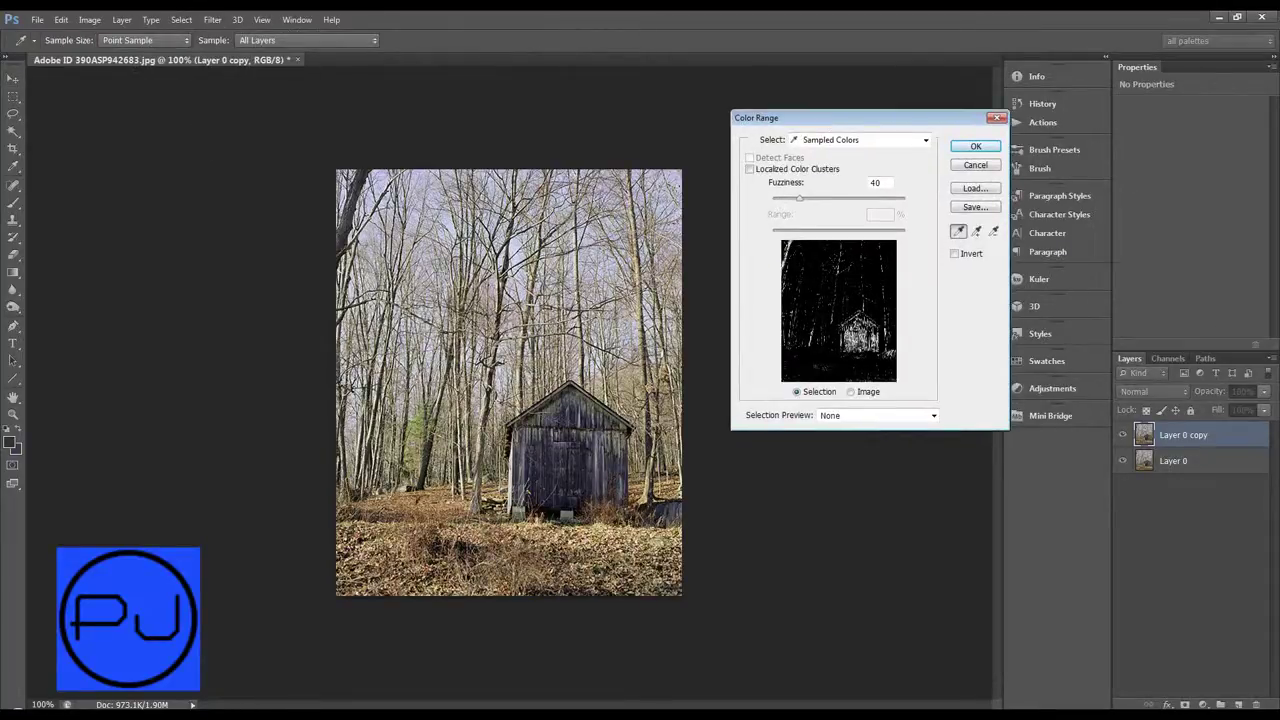
{"action": "key", "text": "alt"}
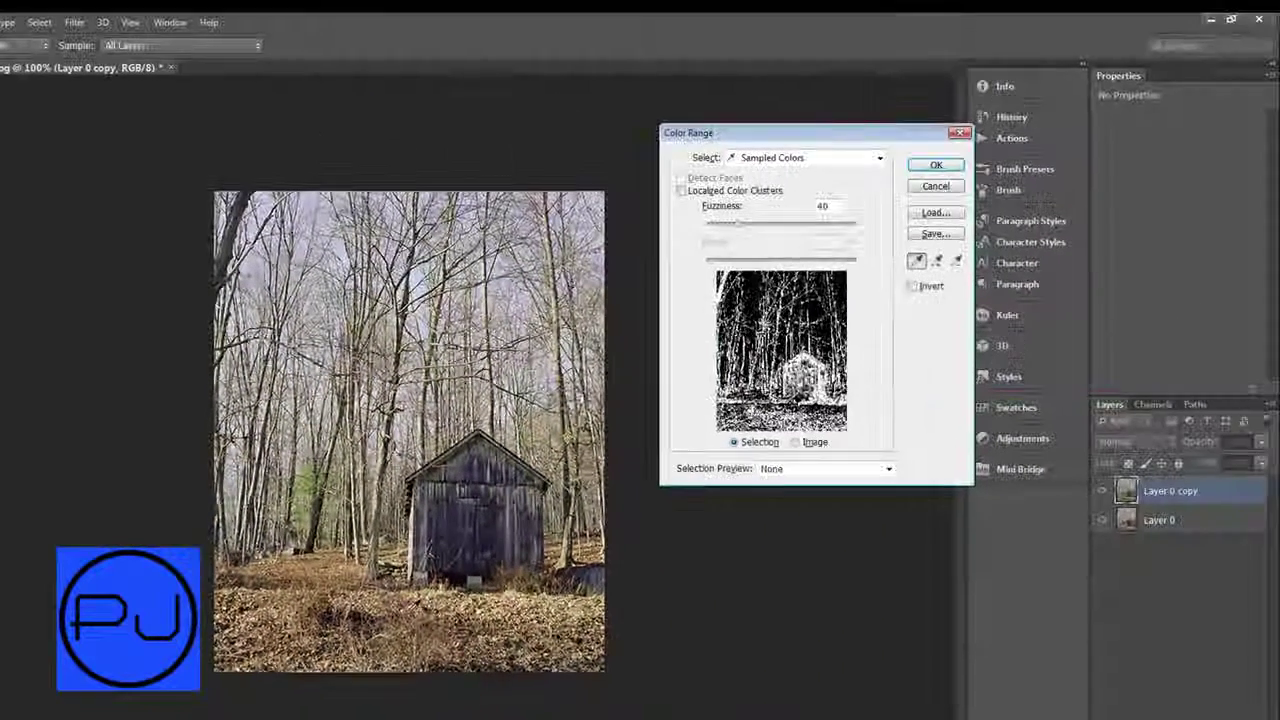
{"action": "left_click", "coordinate": [766, 499]}
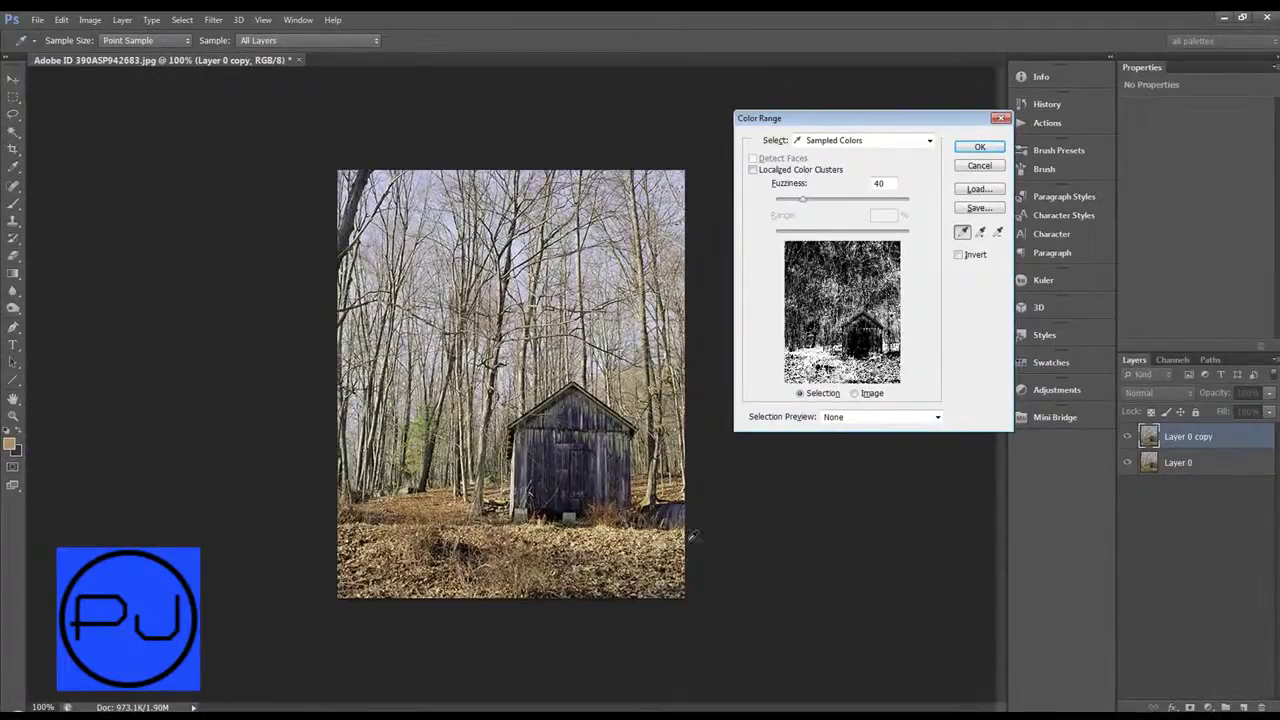
{"action": "left_click", "coordinate": [979, 147]}
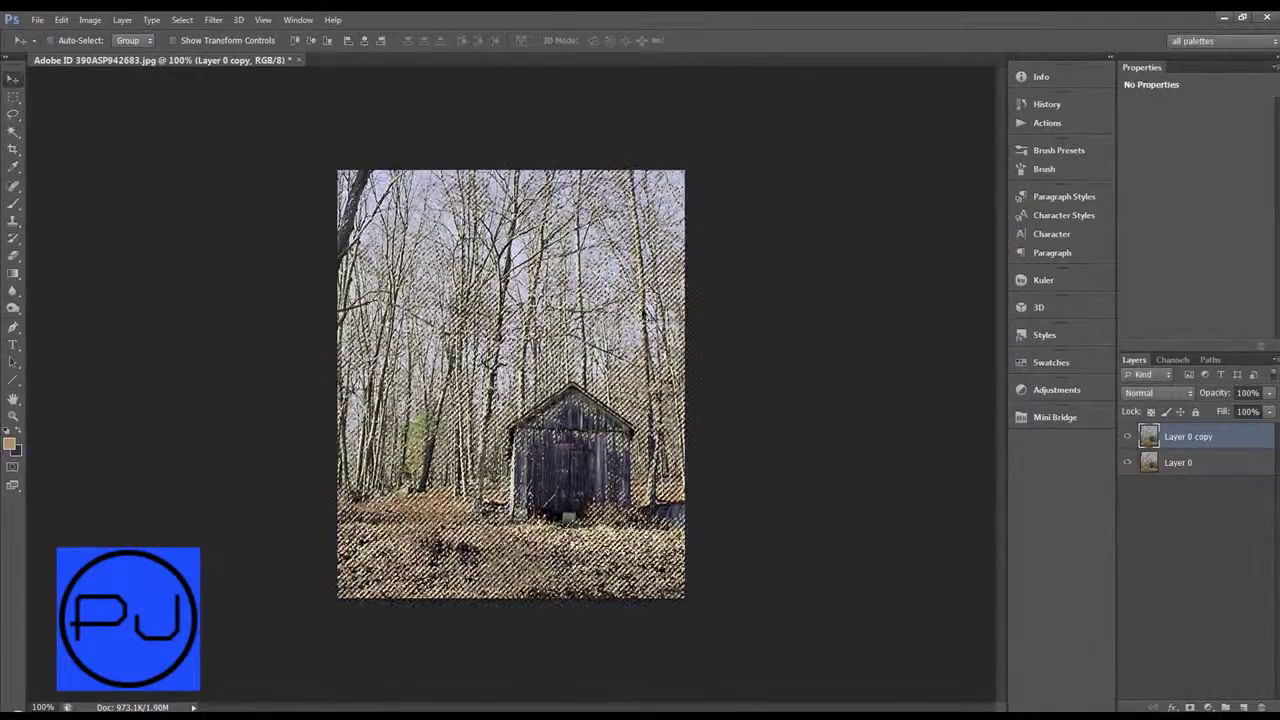
Fit the whole image on screen.
{"action": "scroll", "coordinate": [513, 285], "scroll_direction": "up", "scroll_amount": 5}
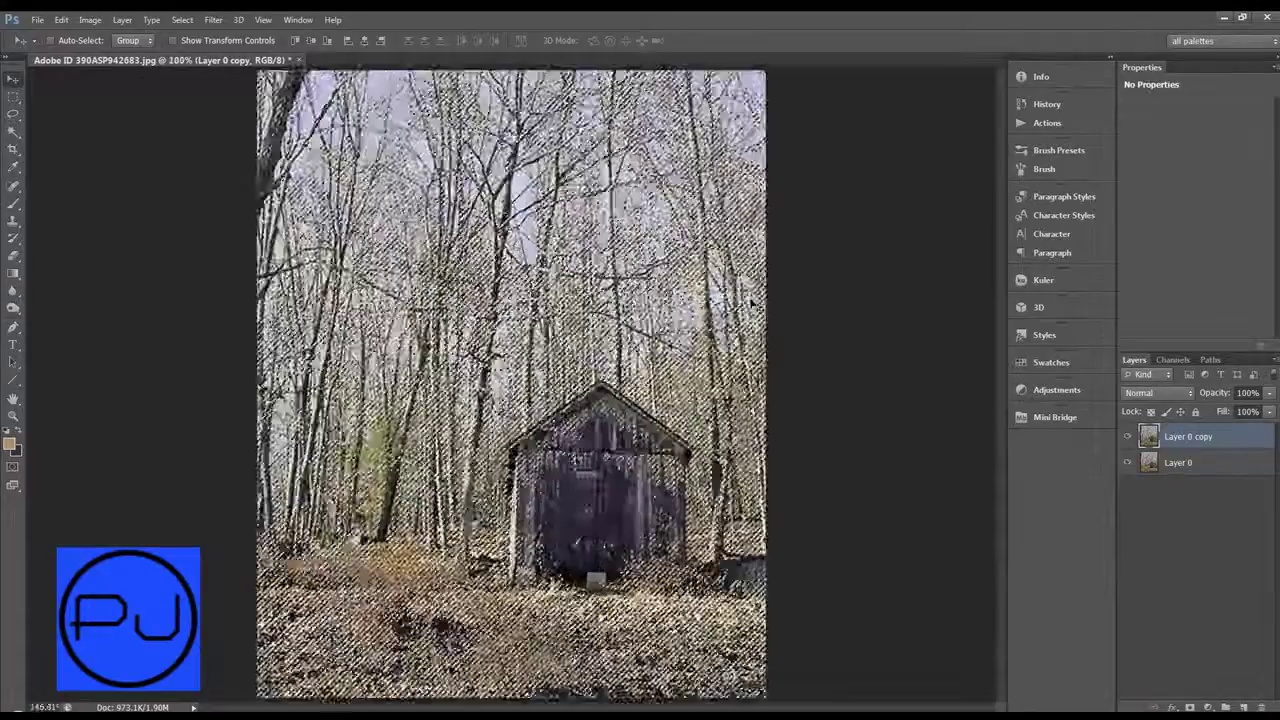
{"action": "scroll", "coordinate": [598, 313], "scroll_direction": "down", "scroll_amount": 2}
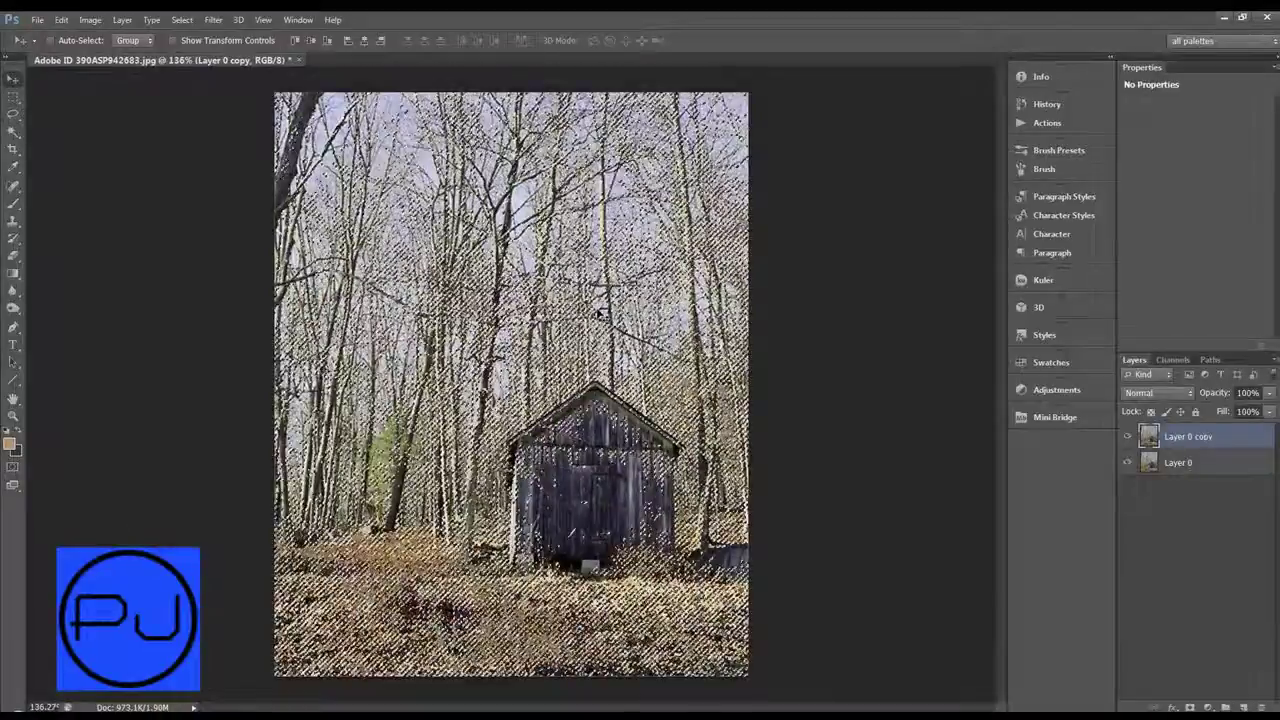
{"action": "scroll", "coordinate": [570, 337], "scroll_direction": "down", "scroll_amount": 1}
{"action": "scroll", "coordinate": [570, 337], "scroll_direction": "down", "scroll_amount": 1}
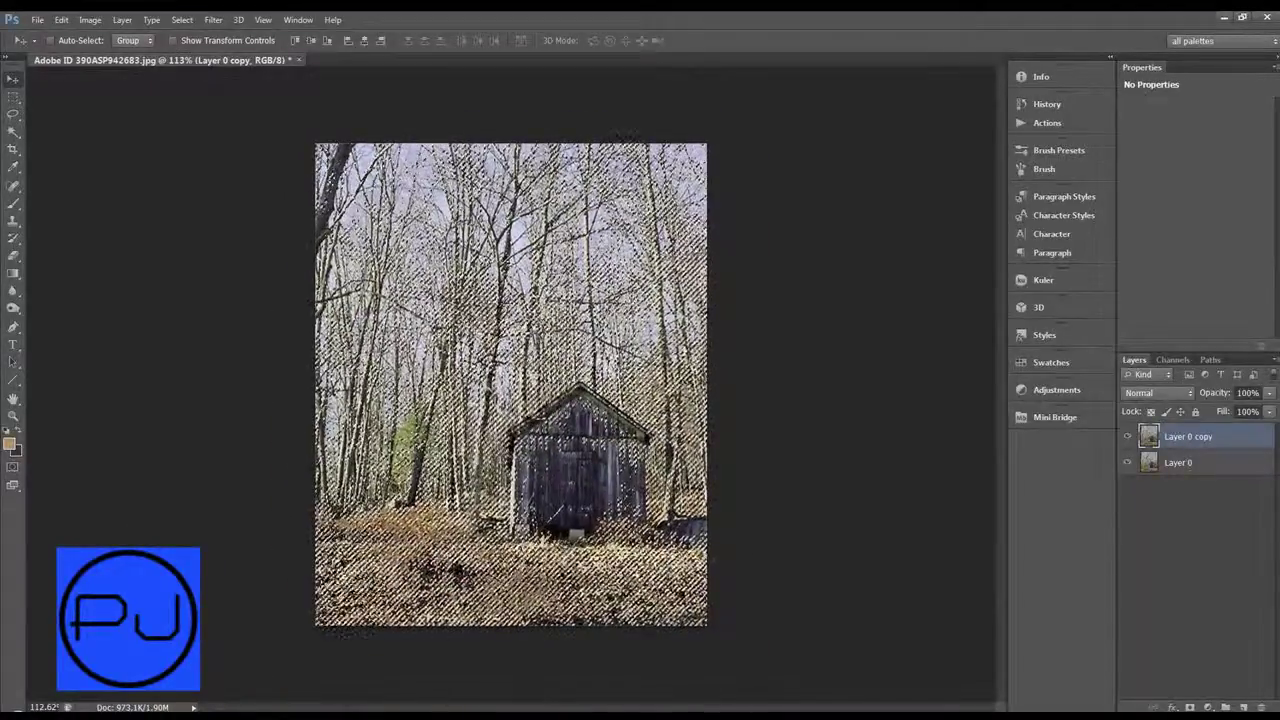
{"action": "left_click", "coordinate": [264, 19]}
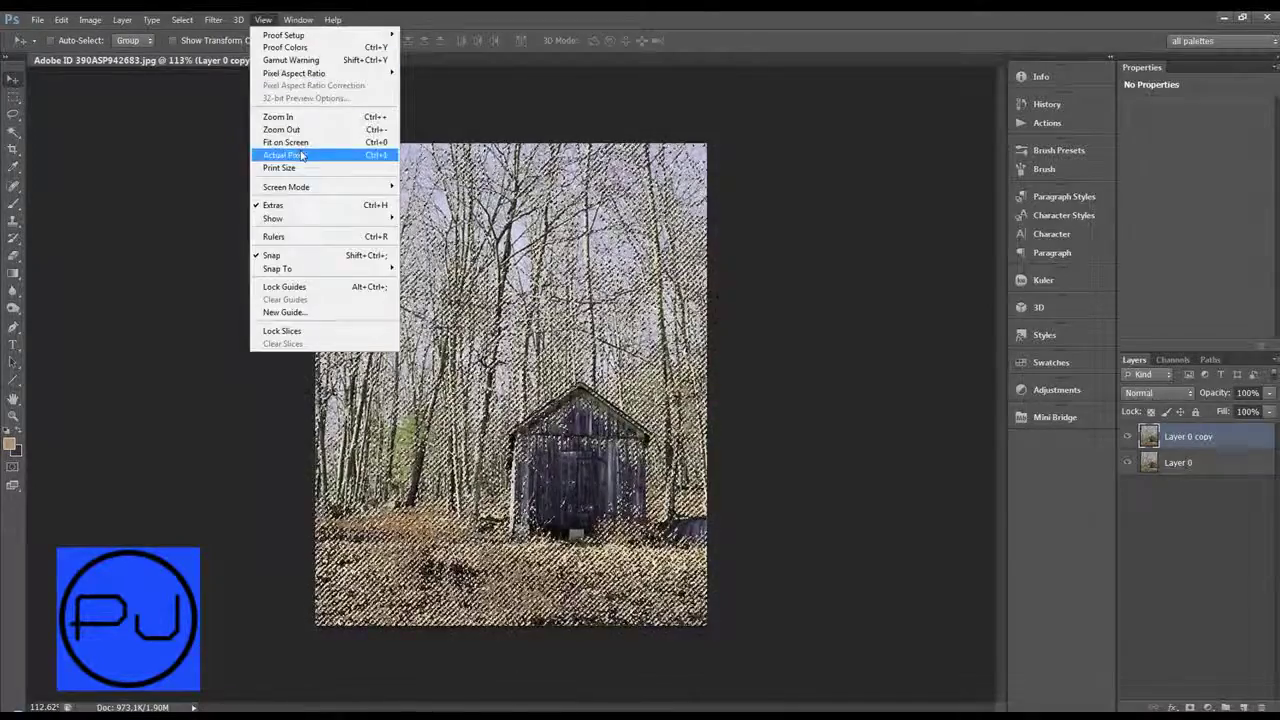
{"action": "left_click", "coordinate": [290, 143]}
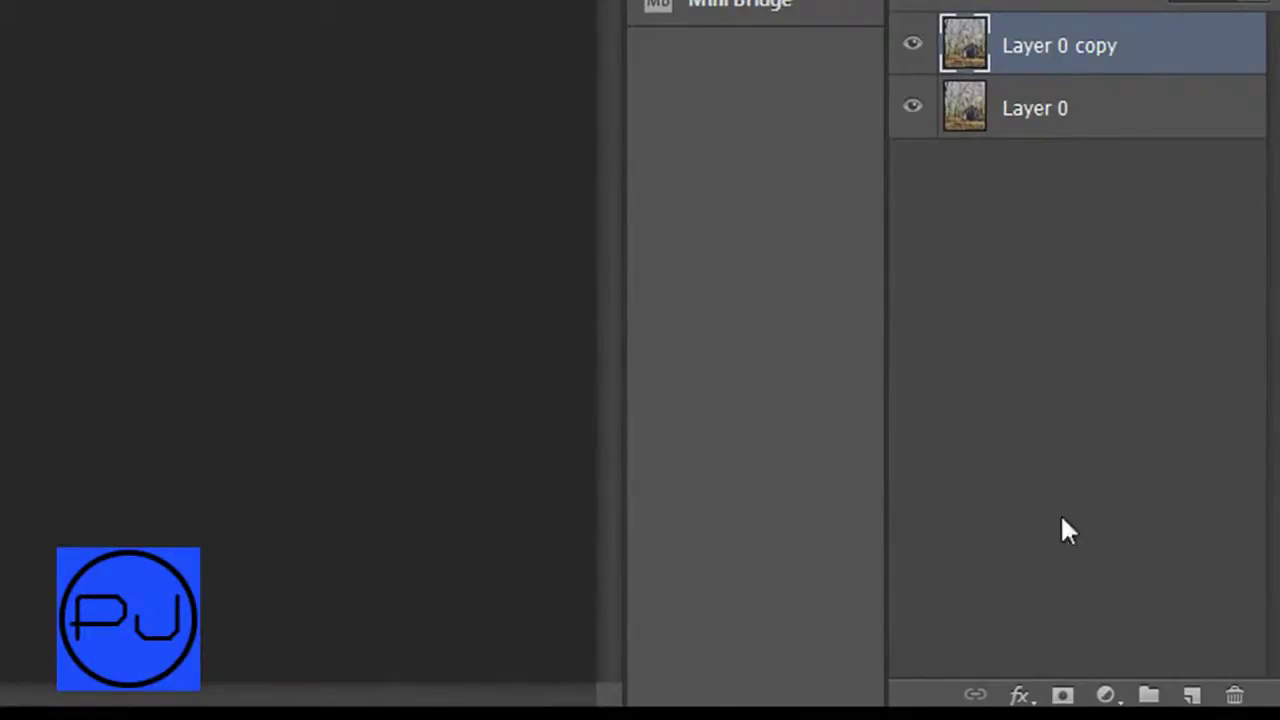
Mask Layer 0 copy with the selection and check it against Layer 0.
{"action": "left_click", "coordinate": [1062, 697]}
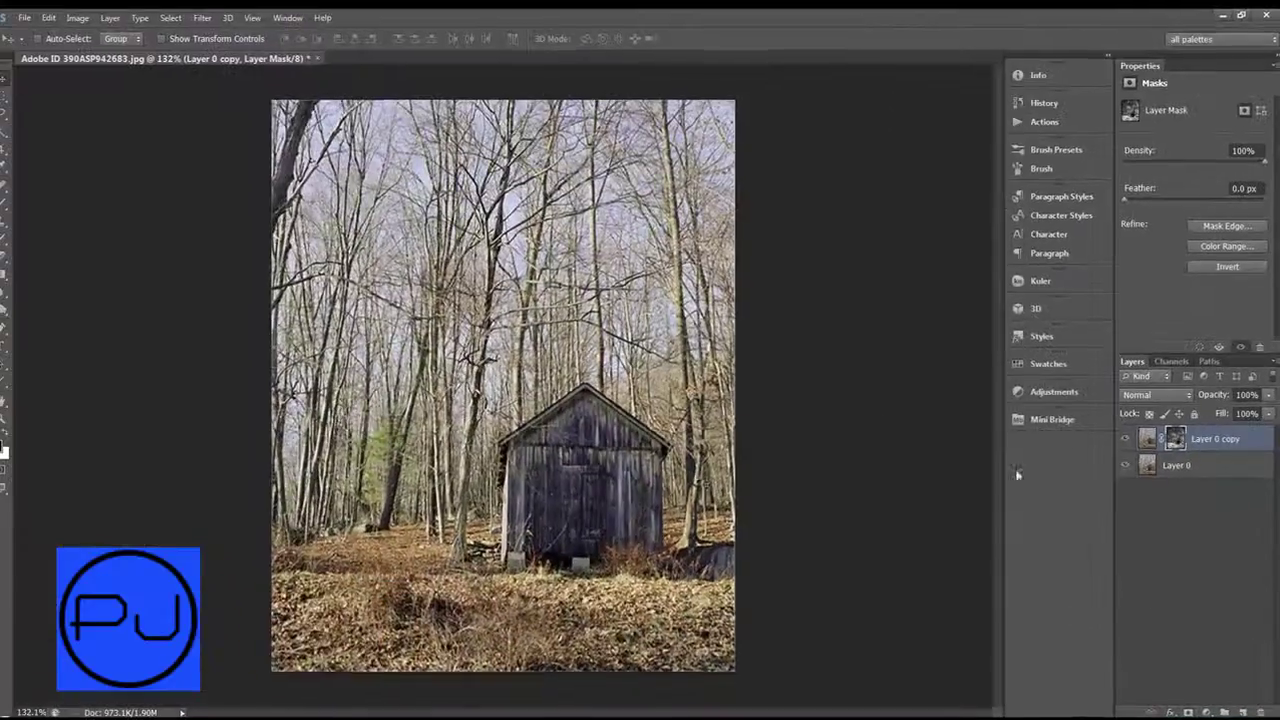
{"action": "left_click", "coordinate": [1127, 466]}
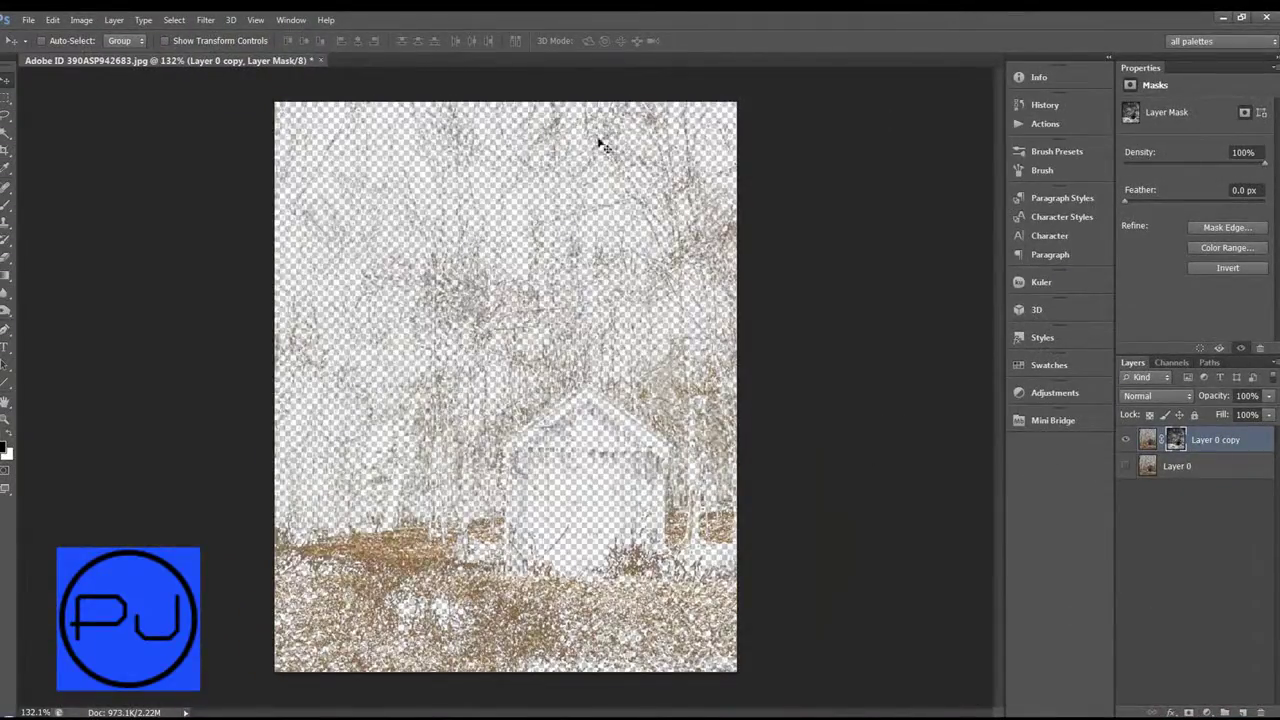
{"action": "left_click", "coordinate": [1127, 466]}
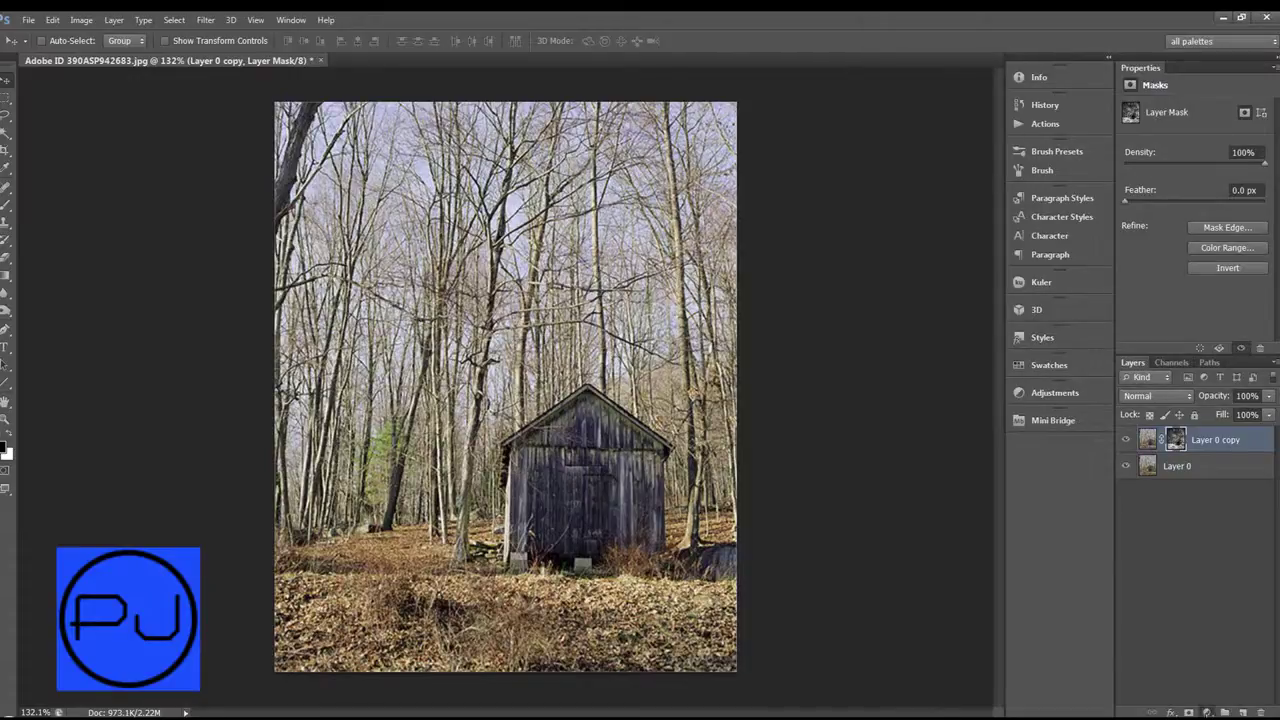
Add a Hue/Saturation layer clipped to Layer 0 copy with Lightness at +100.
{"action": "left_click", "coordinate": [1207, 712]}
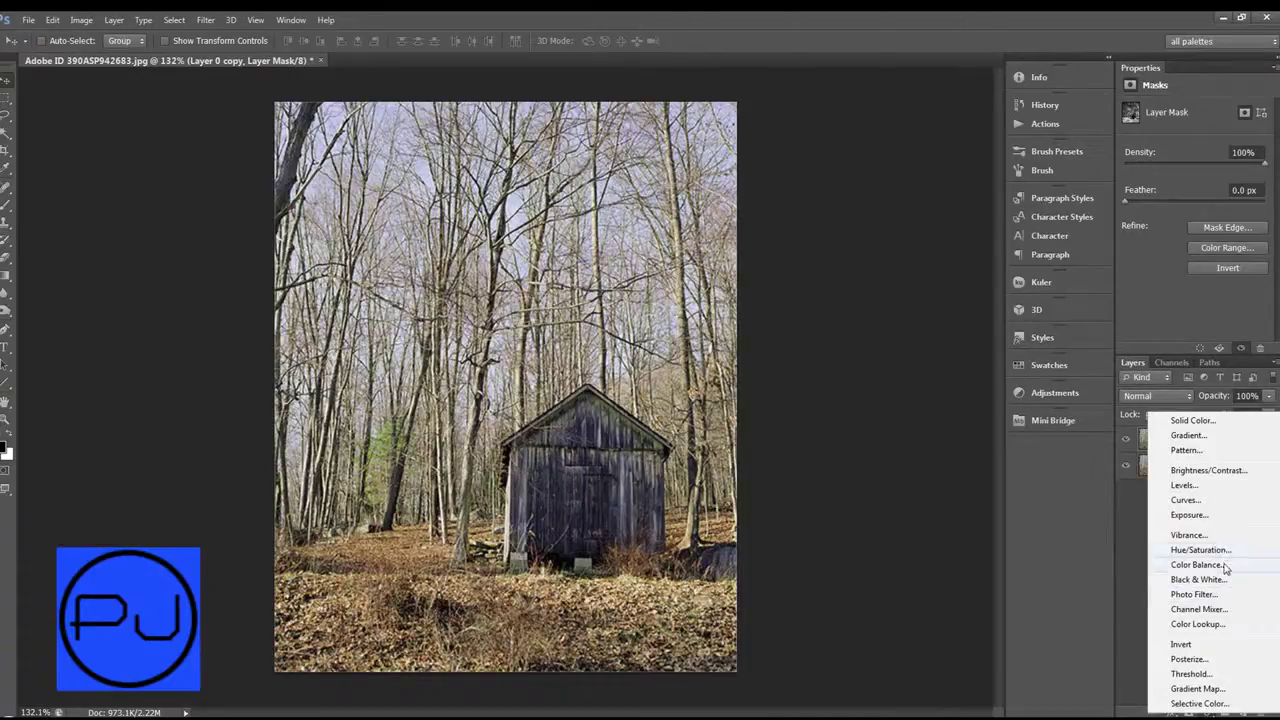
{"action": "left_click", "coordinate": [1227, 552], "text": "alt"}
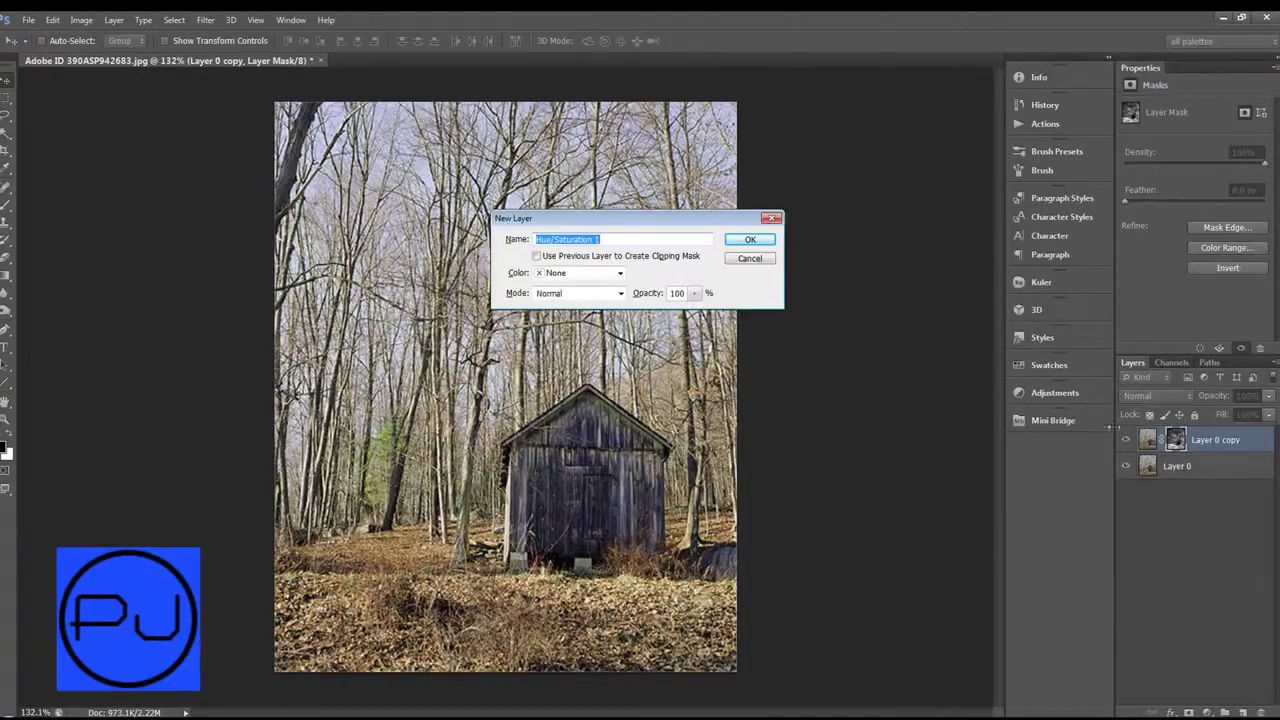
{"action": "left_click_drag", "start_coordinate": [620, 226], "coordinate": [757, 231]}
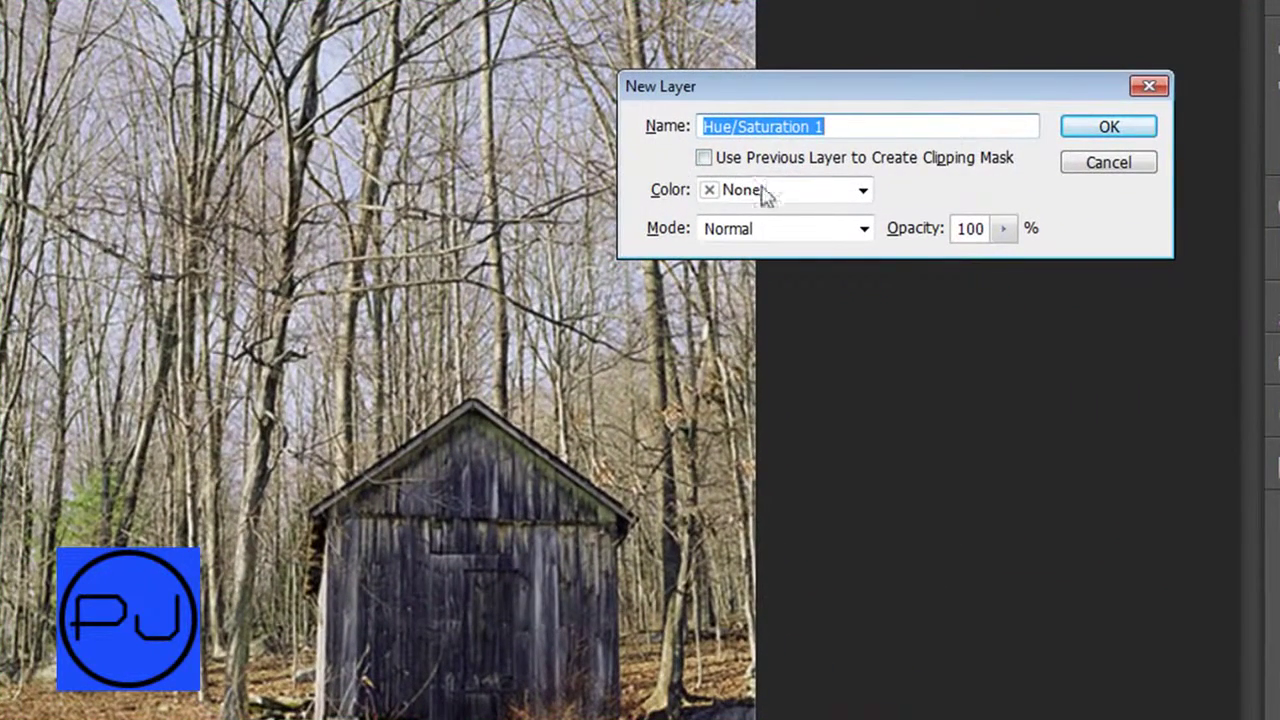
{"action": "left_click", "coordinate": [726, 158]}
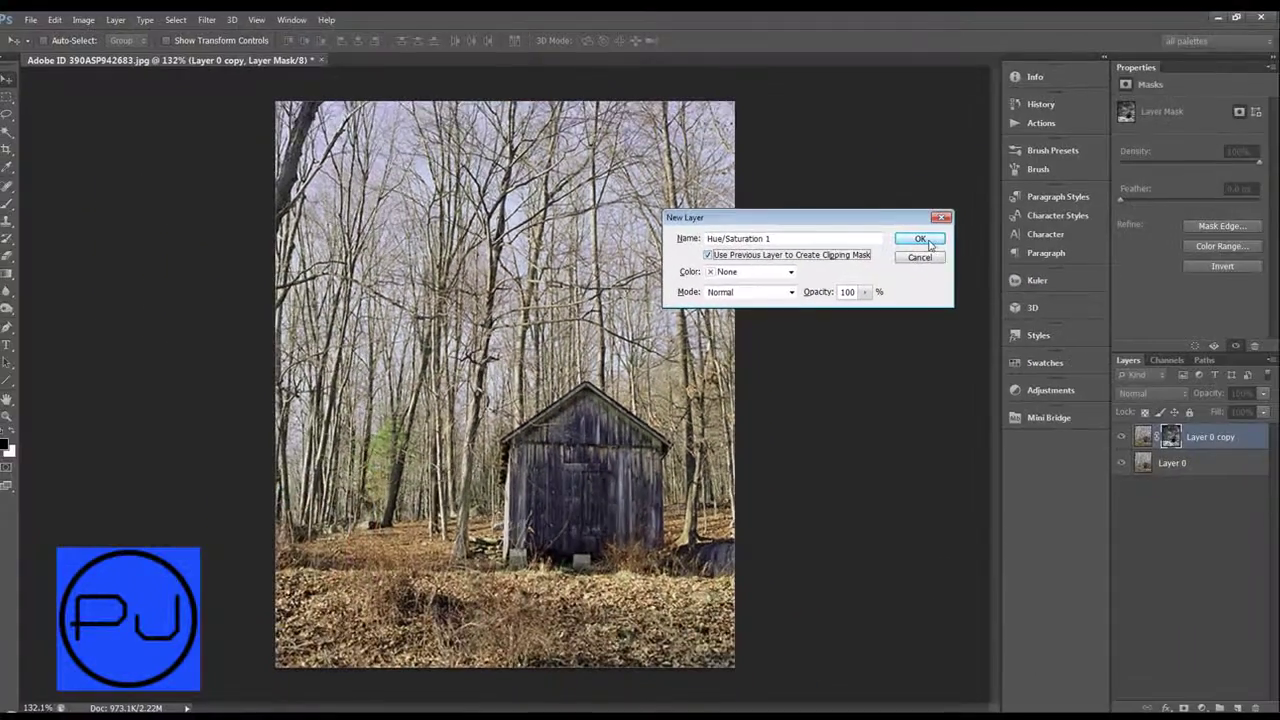
{"action": "left_click", "coordinate": [947, 222]}
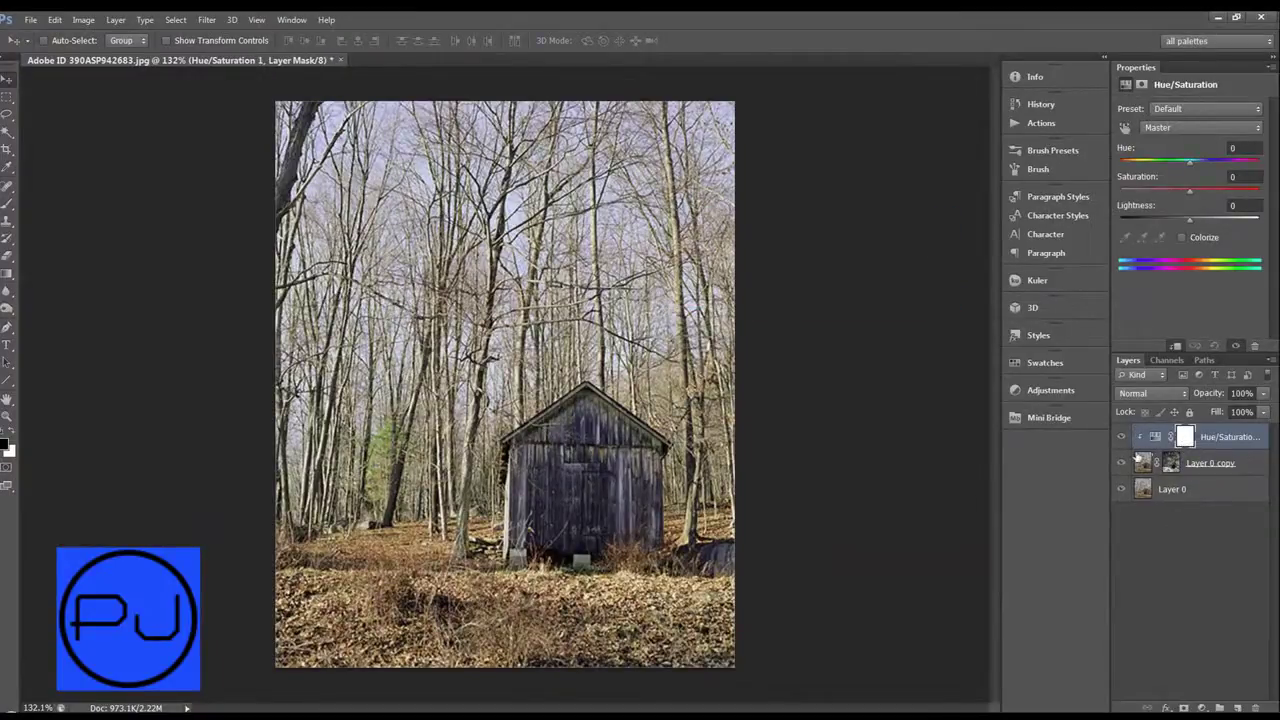
{"action": "left_click", "coordinate": [1121, 490]}
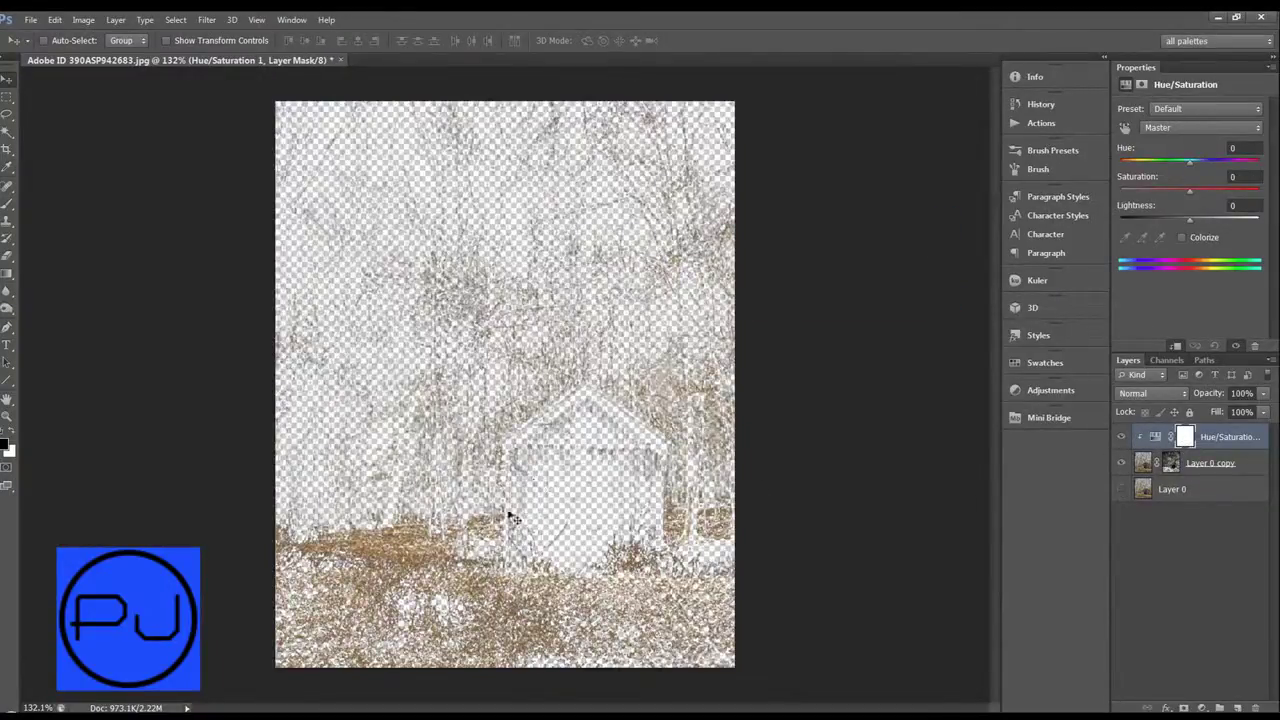
{"action": "left_click", "coordinate": [1121, 490]}
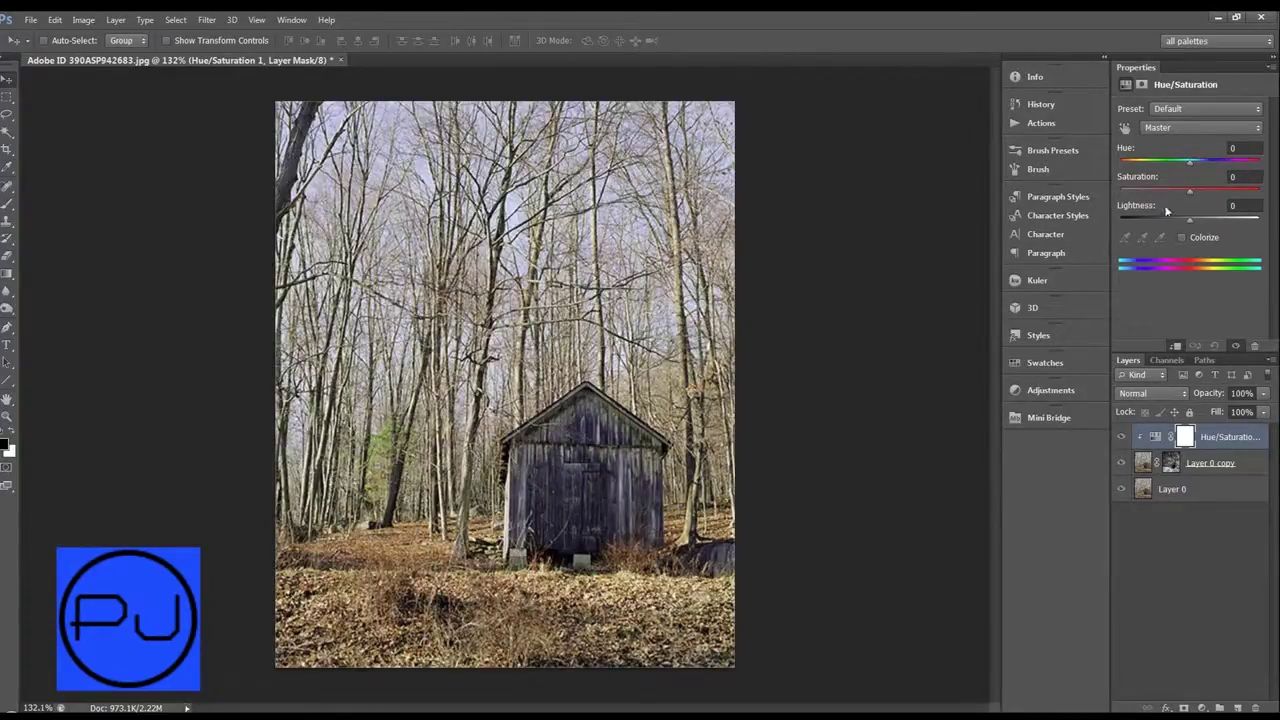
{"action": "left_click_drag", "start_coordinate": [1190, 220], "coordinate": [1260, 220]}
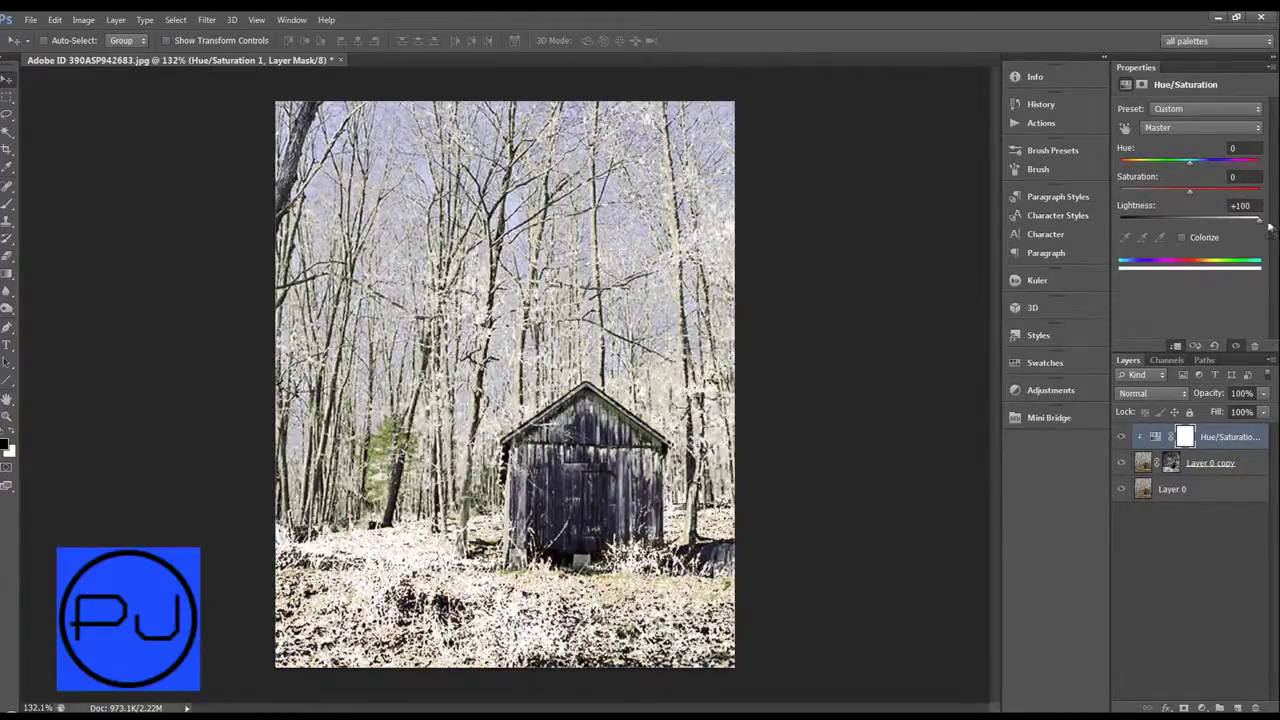
{"action": "scroll", "coordinate": [915, 365], "scroll_direction": "down", "scroll_amount": 2}
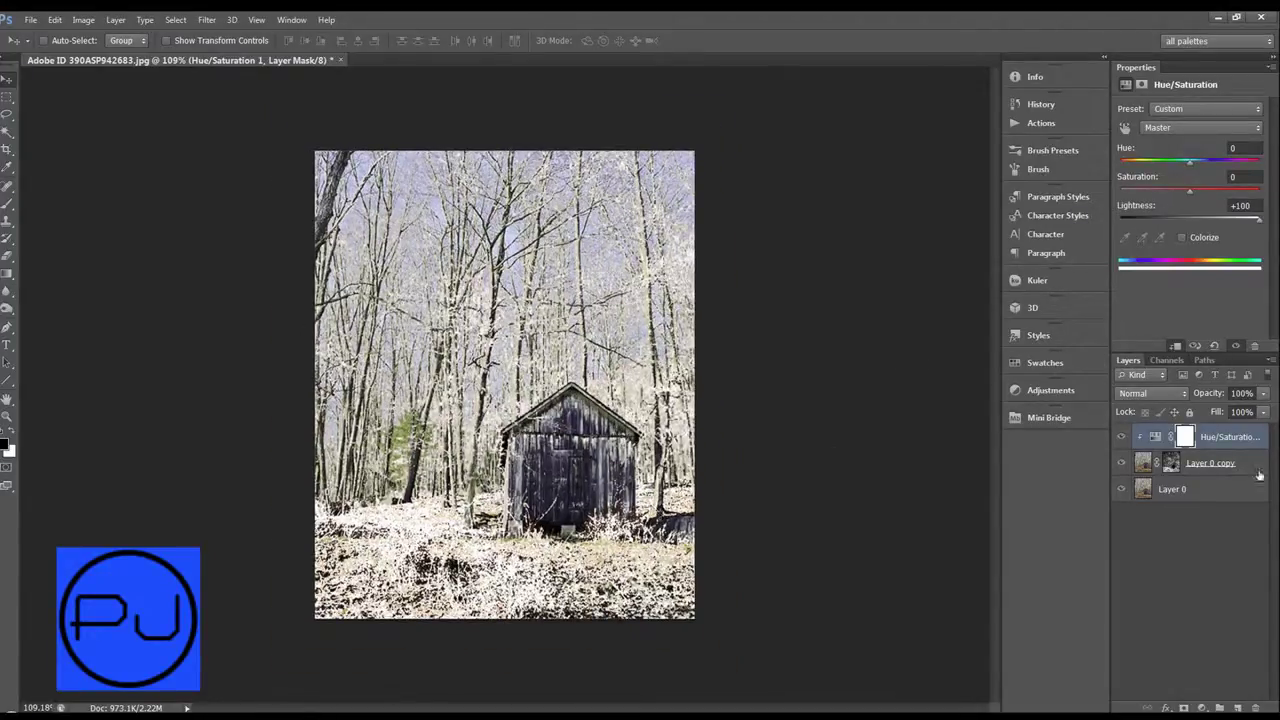
Select the Layer 0 copy mask and view it on its own.
{"action": "left_click", "coordinate": [1171, 463]}
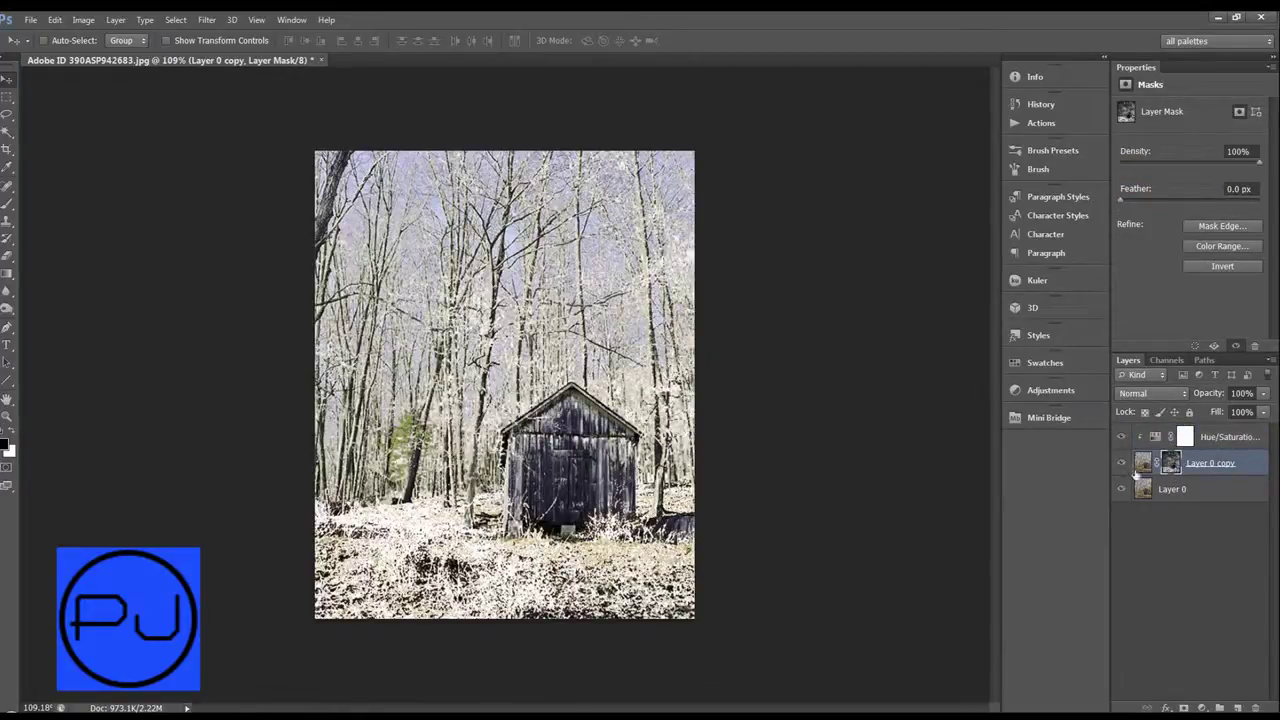
{"action": "left_click", "coordinate": [1171, 463], "text": "alt"}
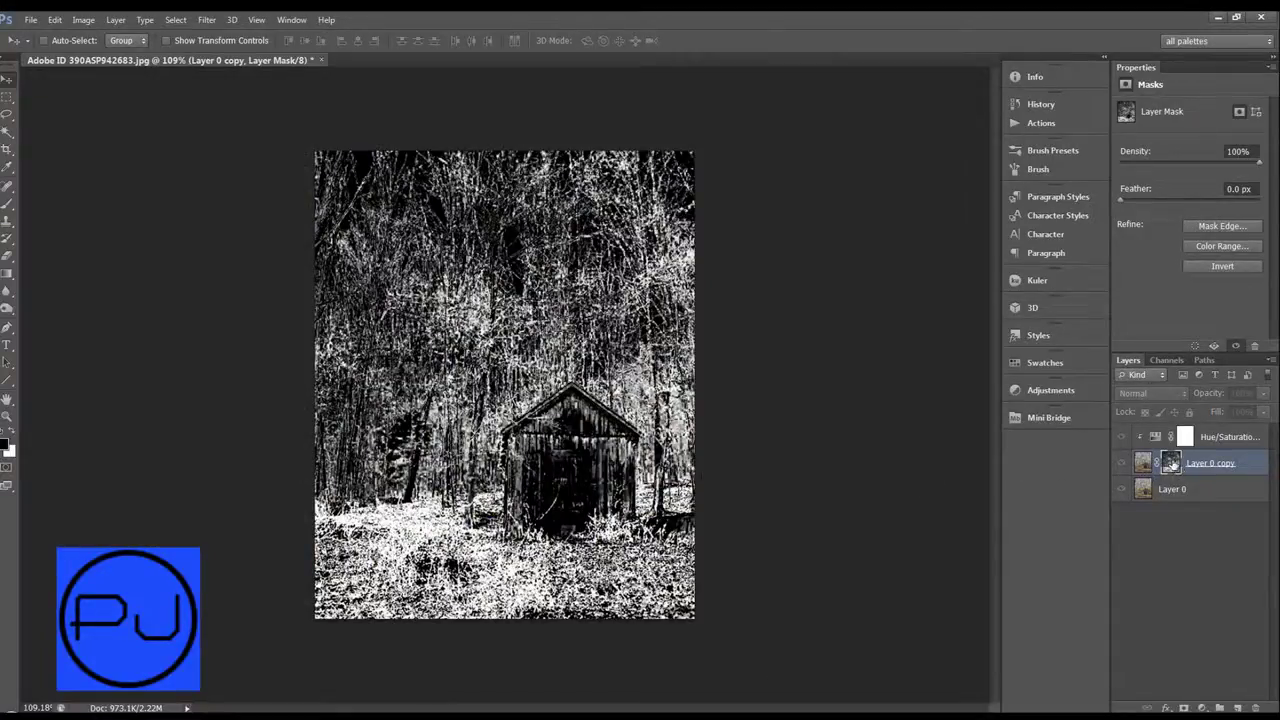
{"action": "left_click", "coordinate": [1170, 463], "text": "shift"}
{"action": "left_click", "coordinate": [1171, 464], "text": "shift"}
{"action": "left_click", "coordinate": [1170, 464], "text": "alt"}
Soften the Layer 0 copy mask with a 1.4-pixel Gaussian Blur.
{"action": "left_click", "coordinate": [207, 19]}
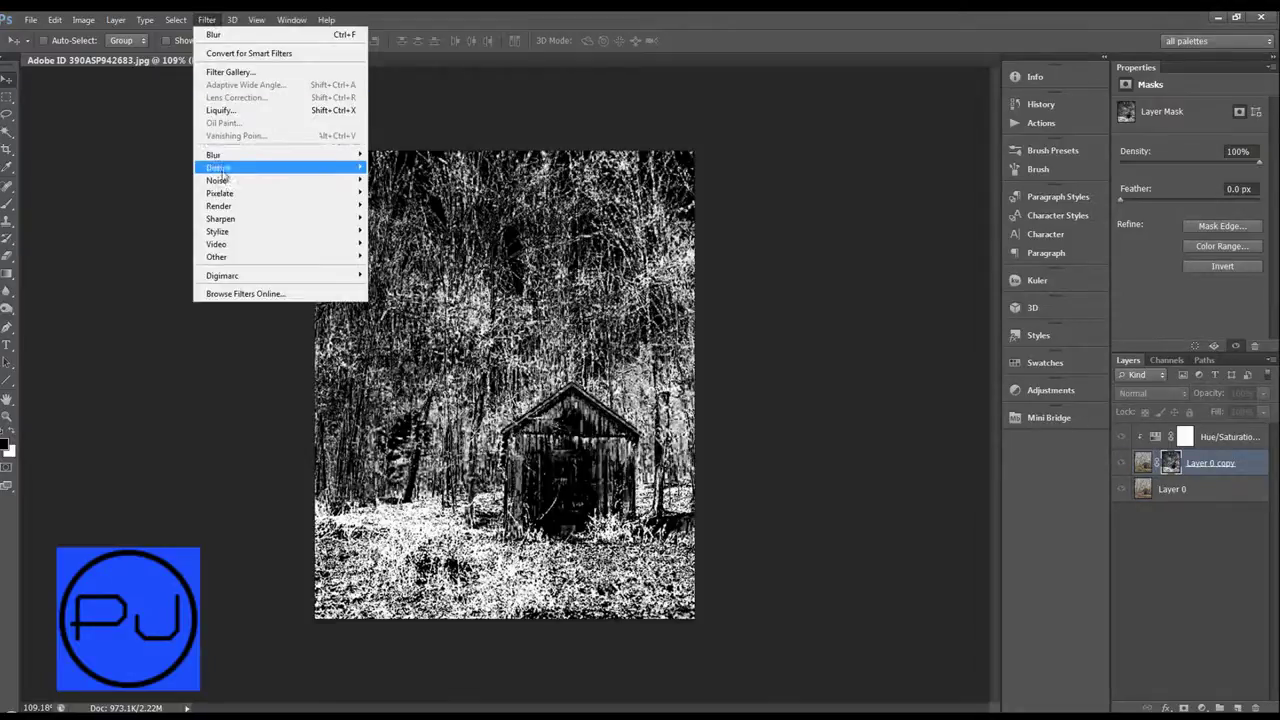
{"action": "mouse_move", "coordinate": [240, 155]}
{"action": "left_click", "coordinate": [166, 249]}
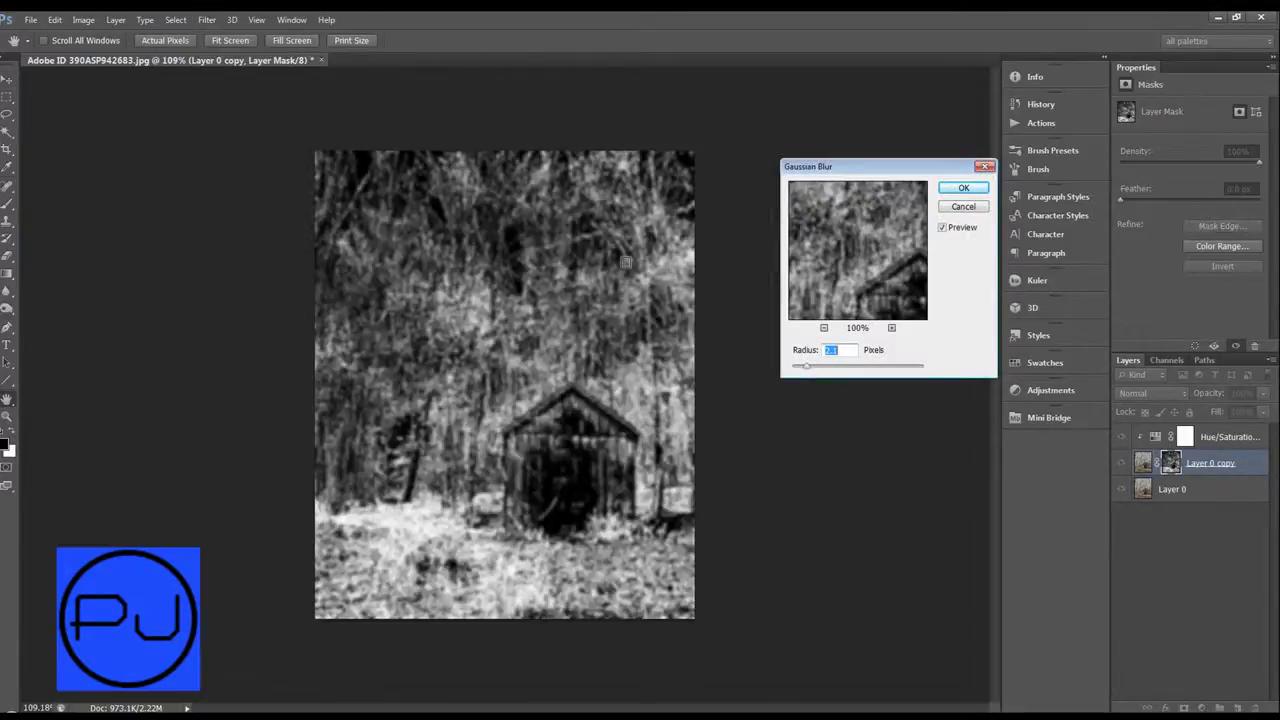
{"action": "type", "text": "1"}
{"action": "type", "text": ".4"}
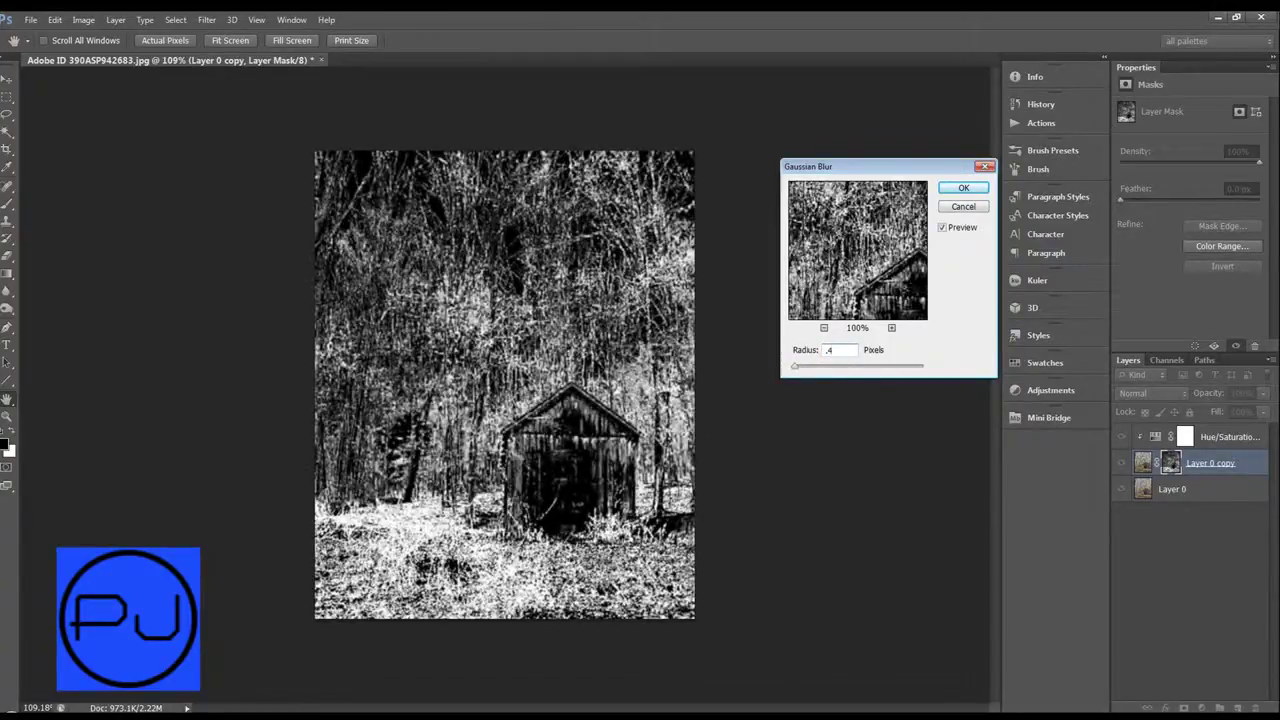
{"action": "left_click", "coordinate": [942, 228]}
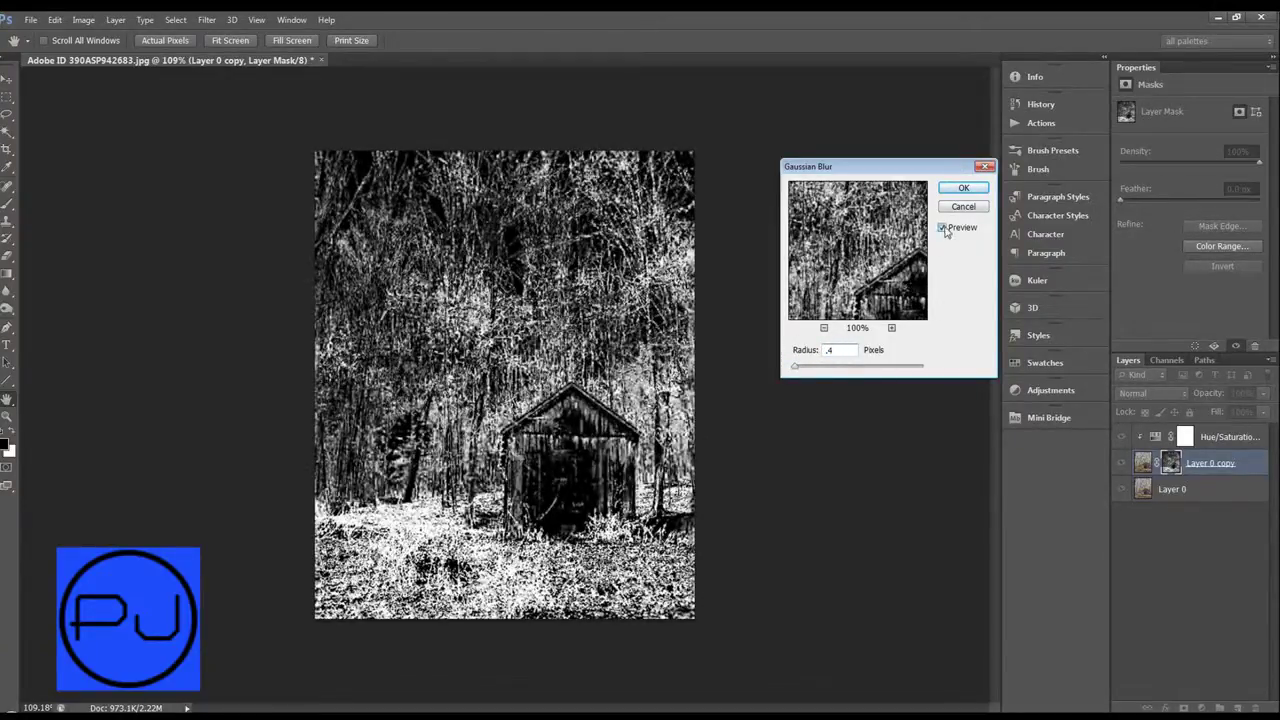
{"action": "left_click", "coordinate": [942, 228]}
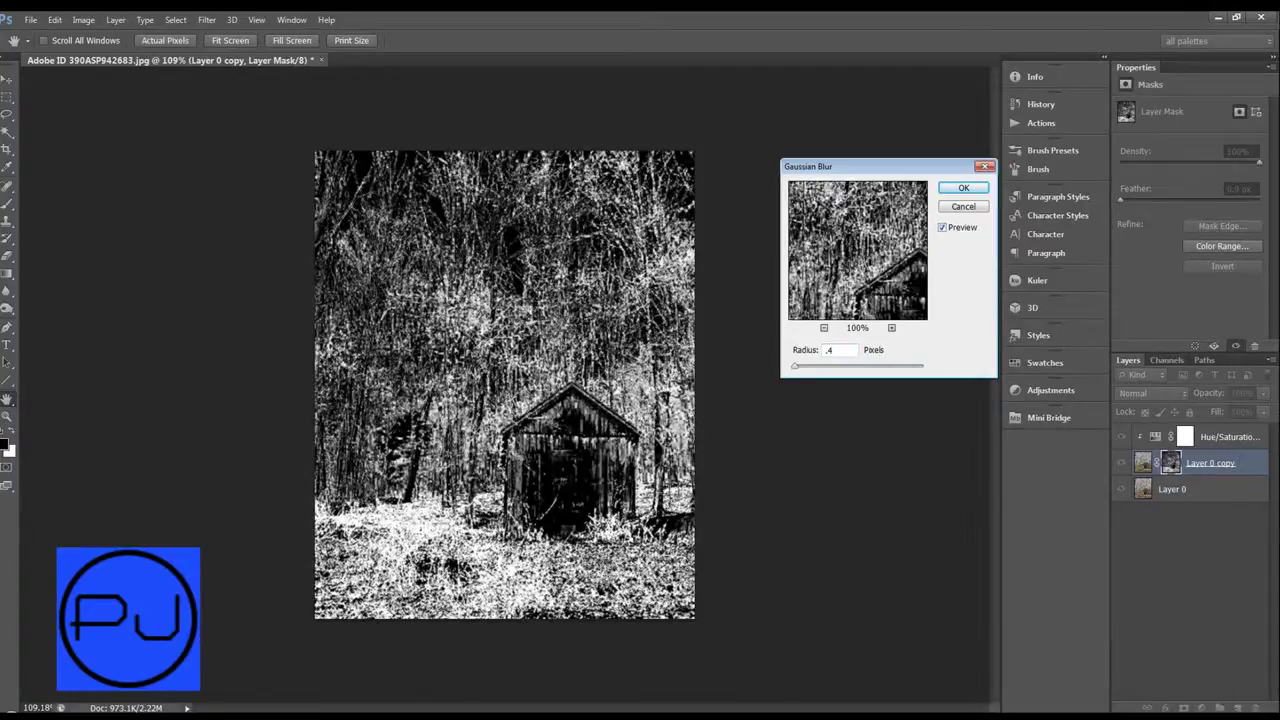
{"action": "left_click", "coordinate": [963, 188]}
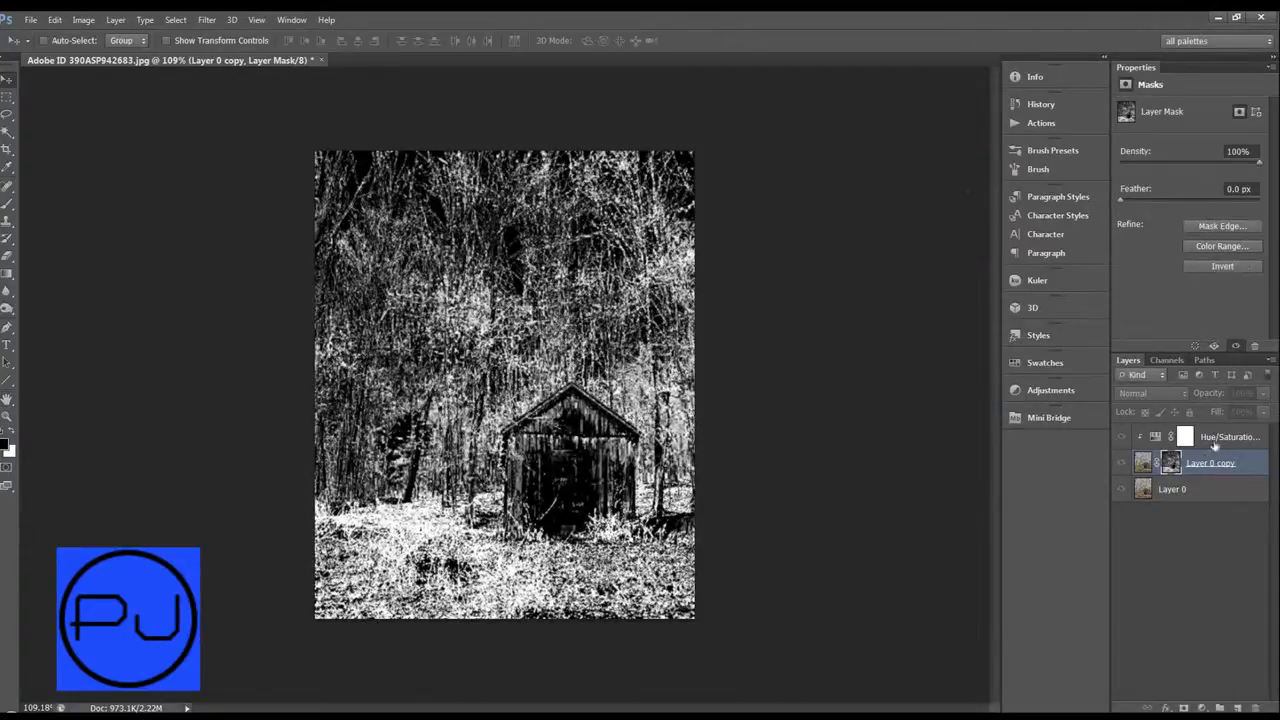
Return to the normal photo view with the Hue/Saturation layer selected.
{"action": "left_click", "coordinate": [1185, 437]}
{"action": "left_click", "coordinate": [1155, 437]}
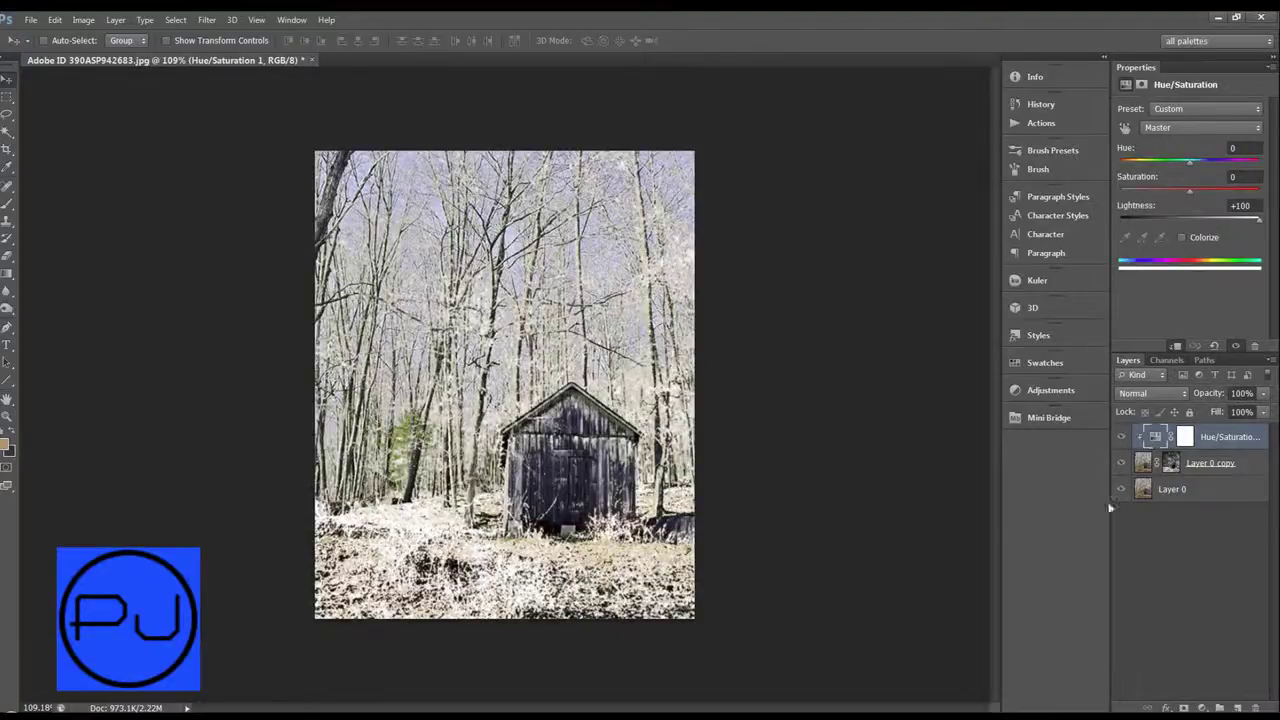
{"action": "left_click", "coordinate": [1170, 465]}
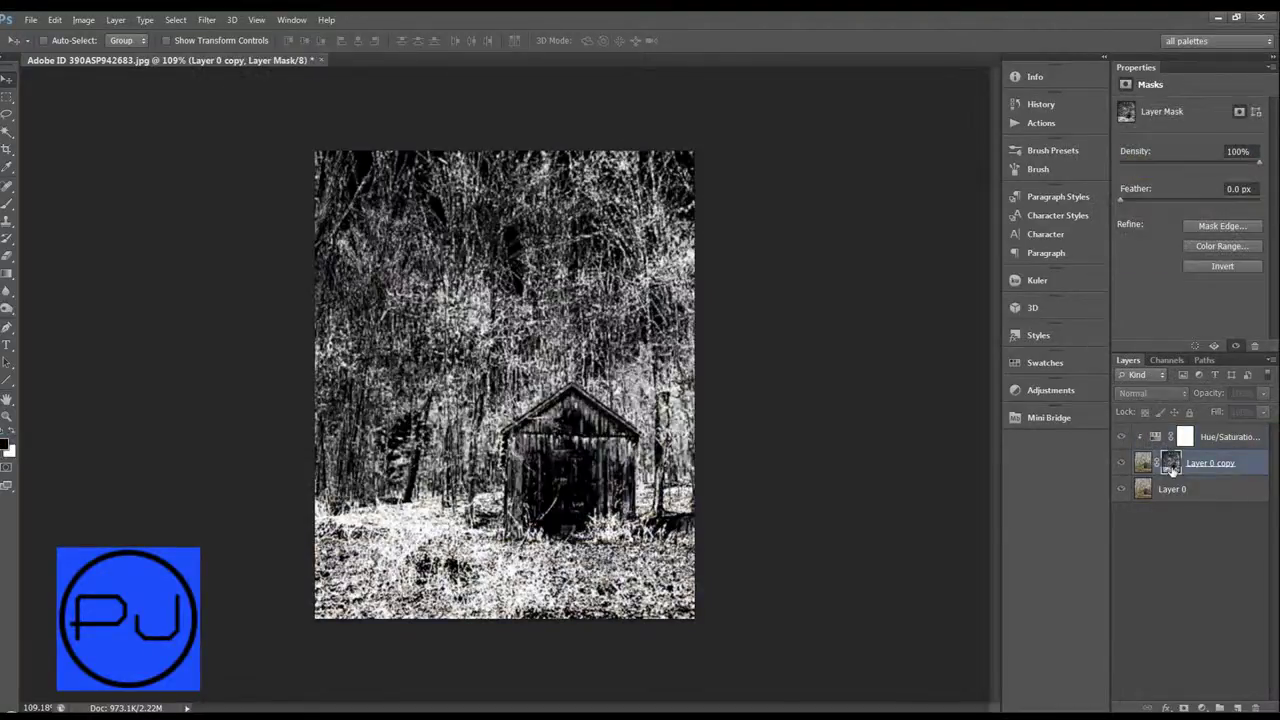
{"action": "left_click", "coordinate": [1178, 437]}
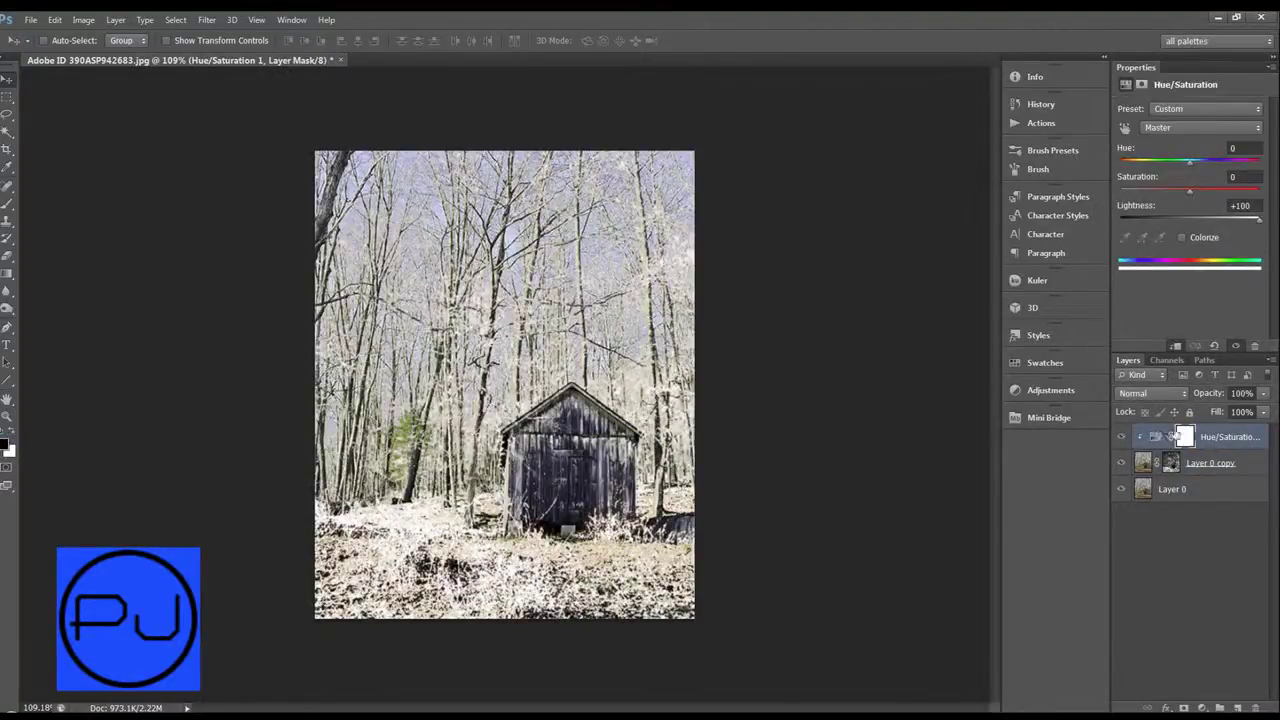
{"action": "left_click", "coordinate": [1202, 707]}
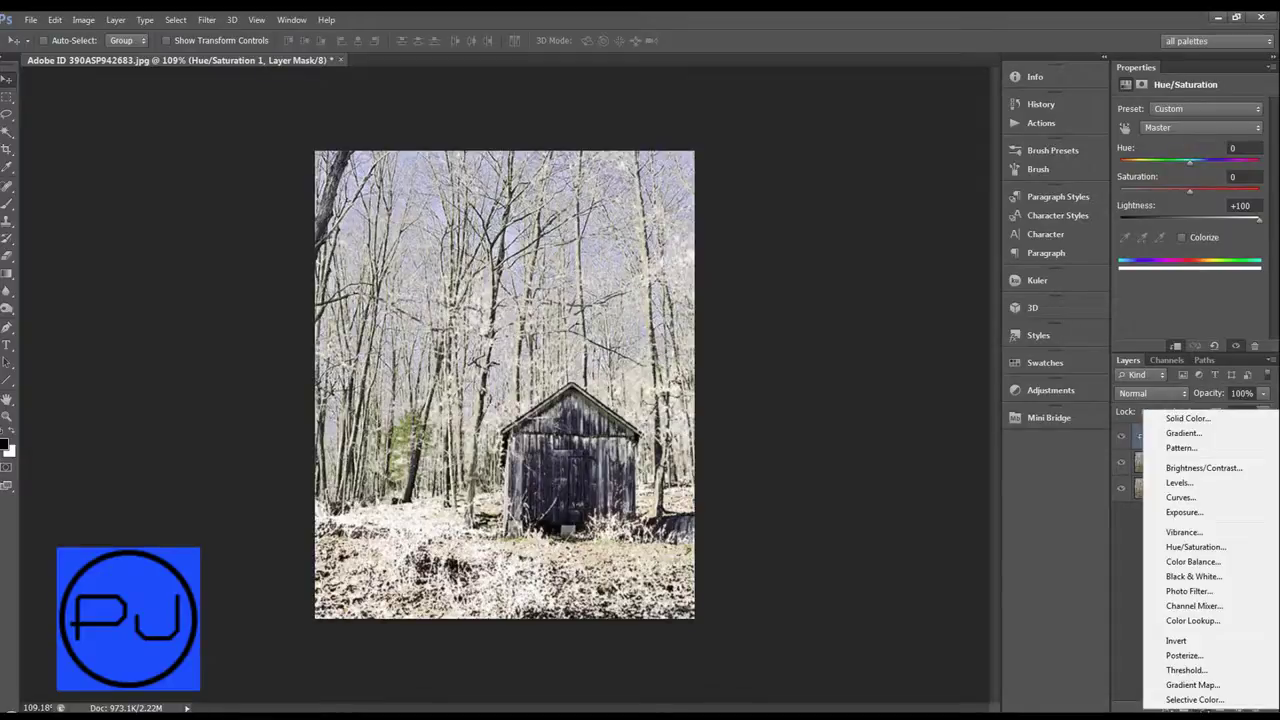
Add a Cooling Filter (80) photo filter at 52% density.
{"action": "left_click", "coordinate": [1190, 591]}
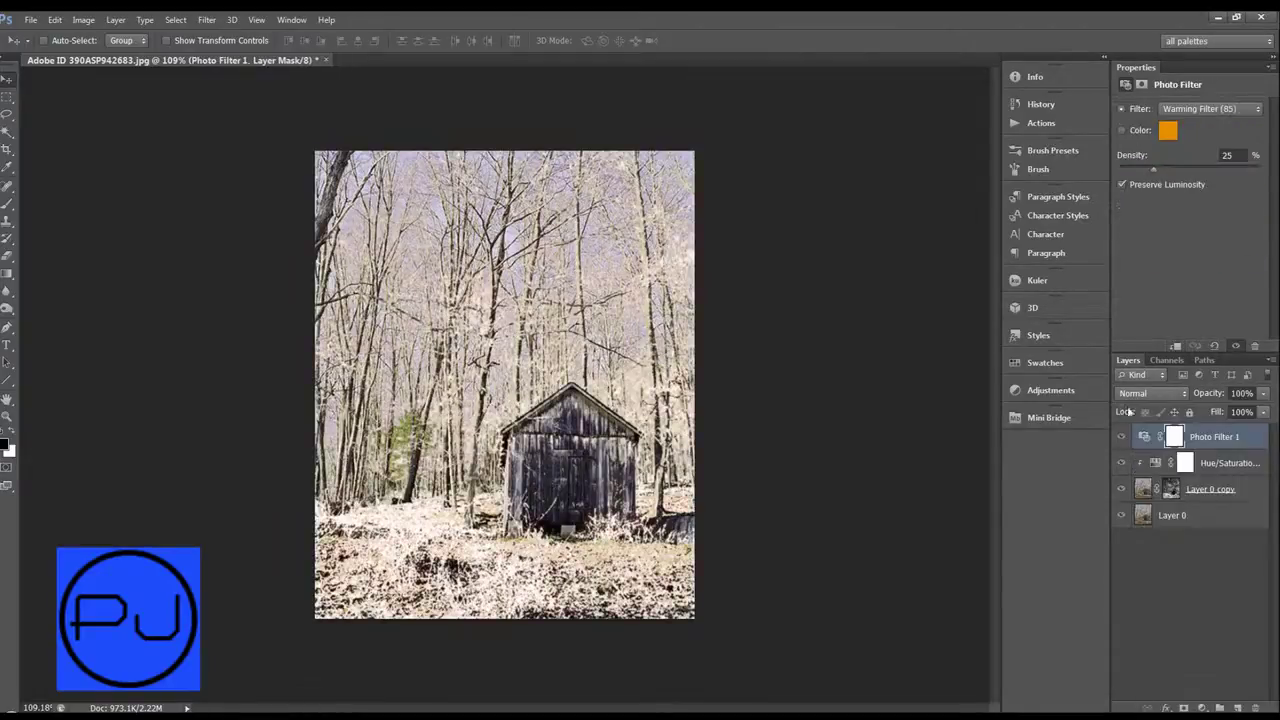
{"action": "left_click", "coordinate": [1203, 109]}
{"action": "left_click", "coordinate": [1199, 163]}
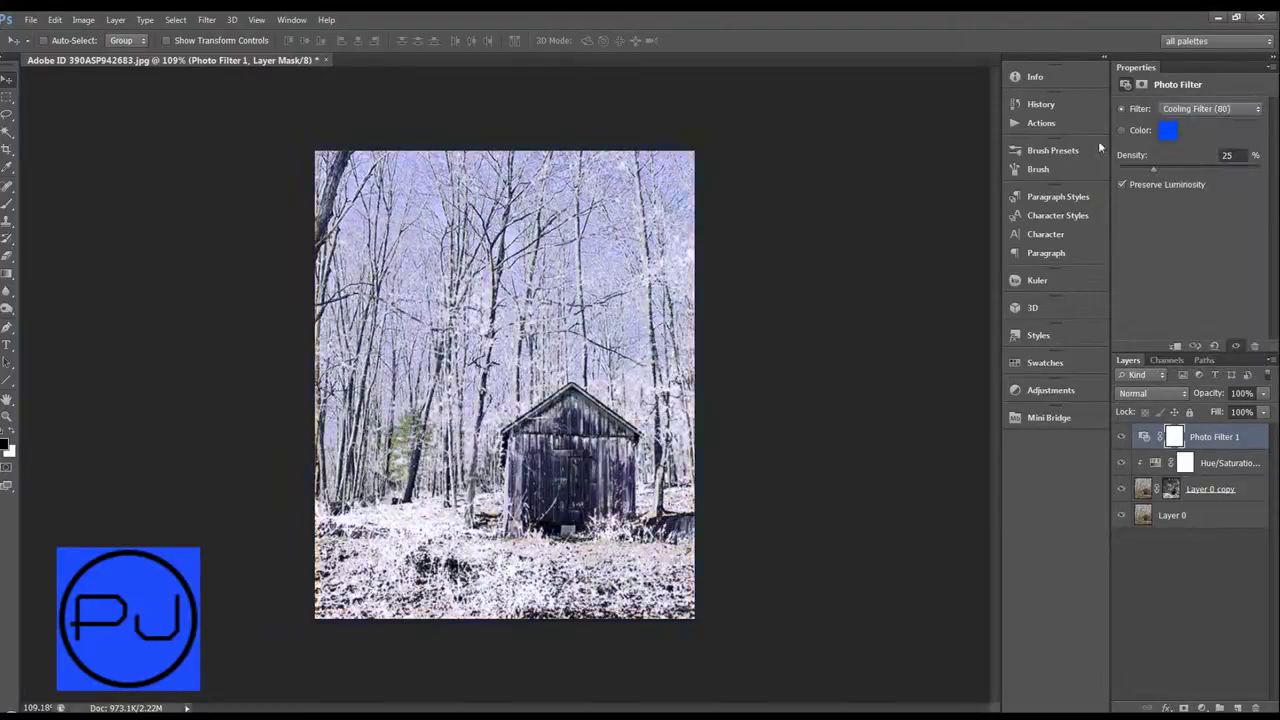
{"action": "left_click_drag", "start_coordinate": [1156, 170], "coordinate": [1182, 174]}
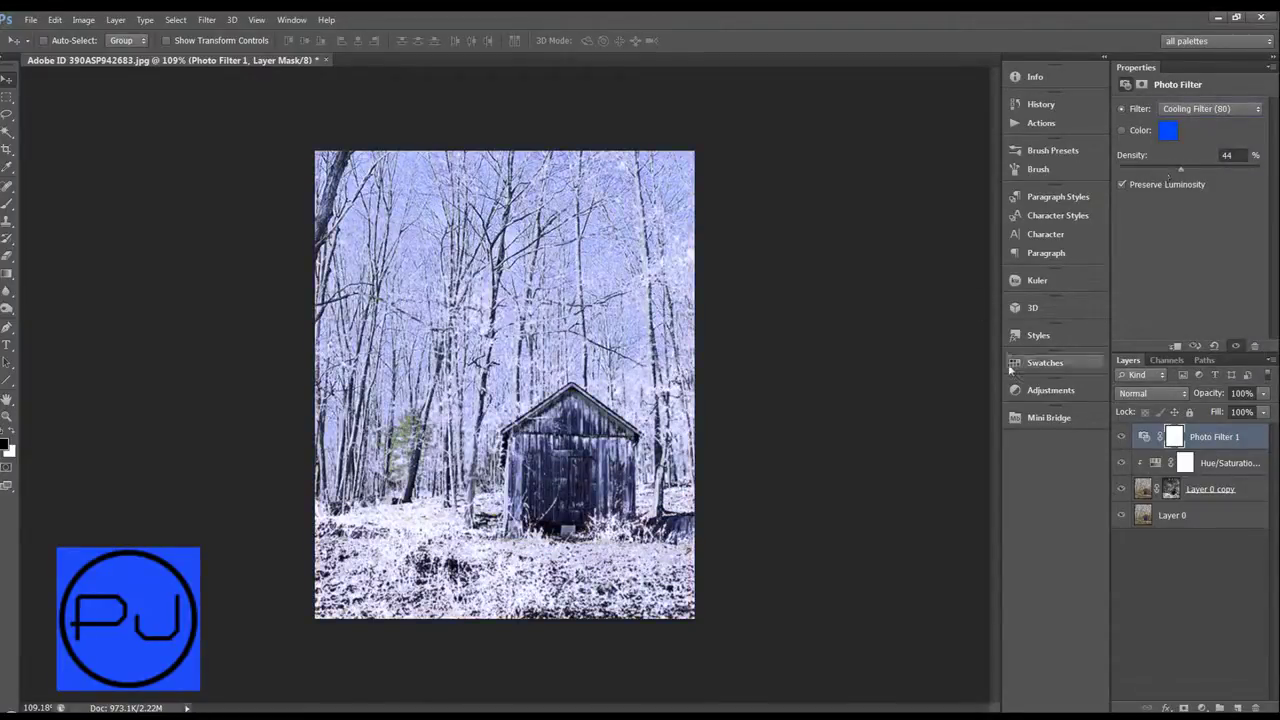
{"action": "left_click_drag", "start_coordinate": [1192, 173], "coordinate": [1194, 173]}
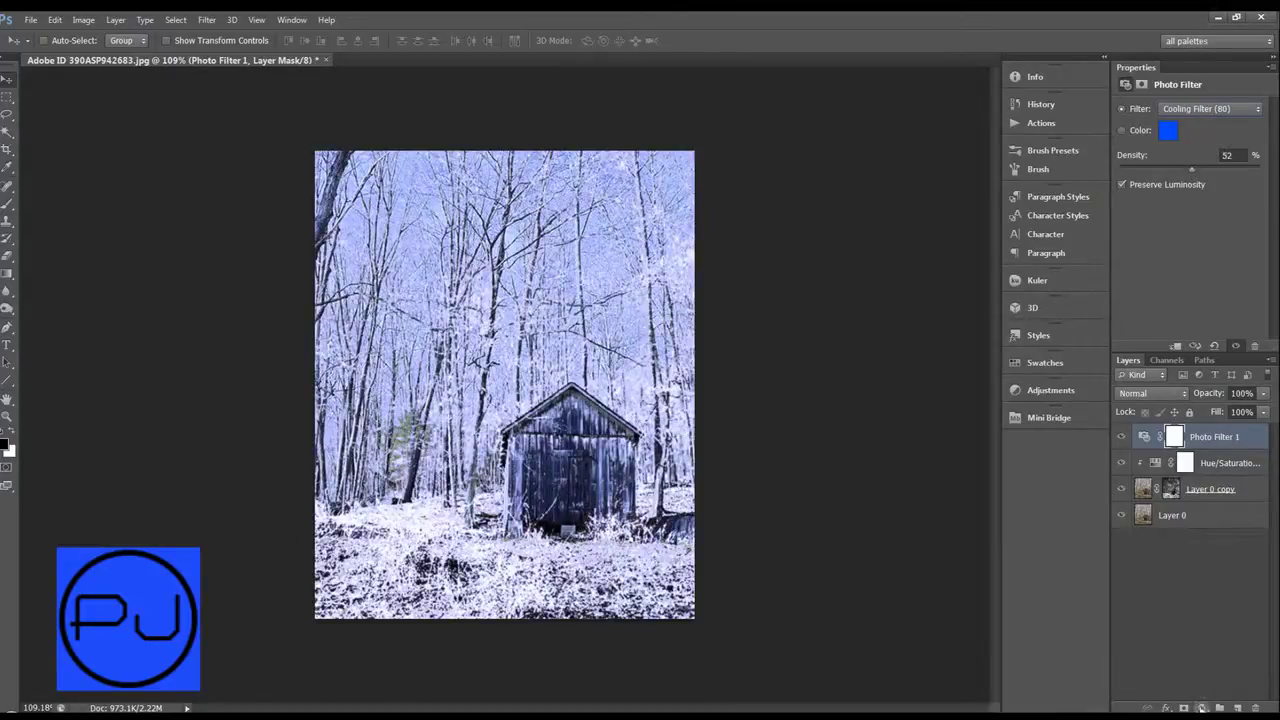
Add a Vibrance layer with Vibrance +100 and Saturation -51.
{"action": "left_click", "coordinate": [1202, 708]}
{"action": "left_click", "coordinate": [1183, 530]}
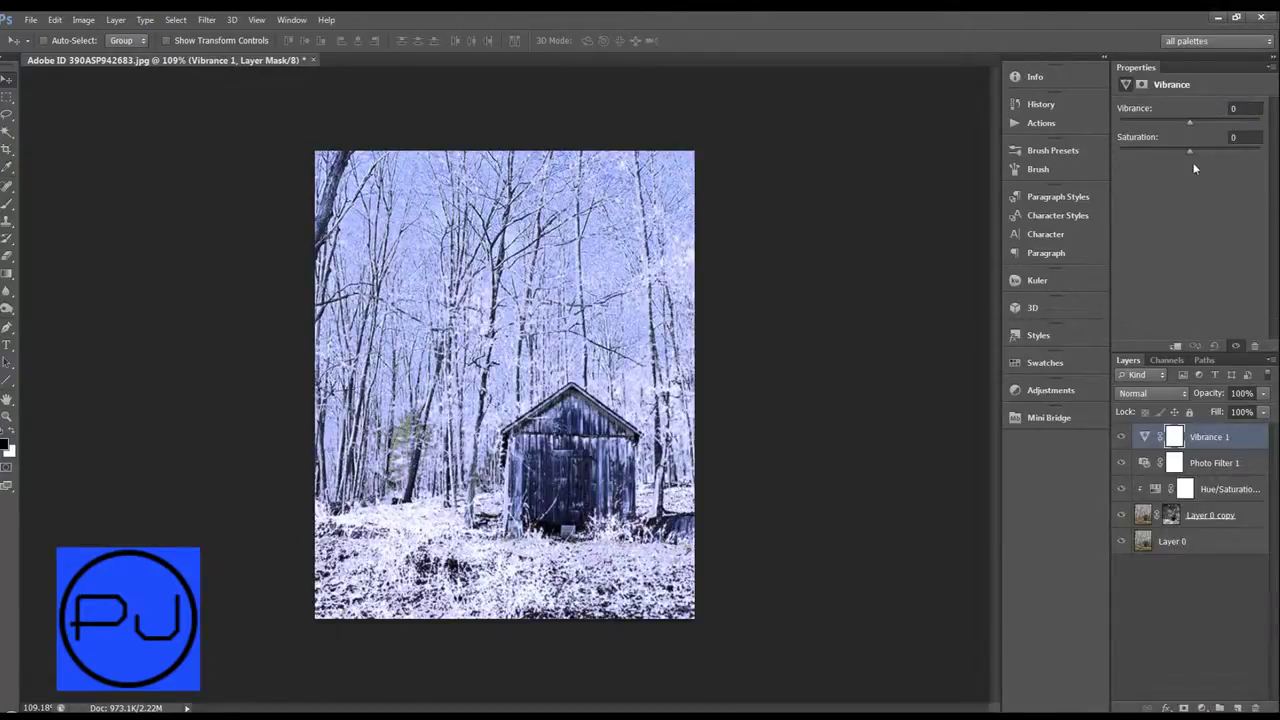
{"action": "left_click_drag", "start_coordinate": [1161, 152], "coordinate": [1154, 151]}
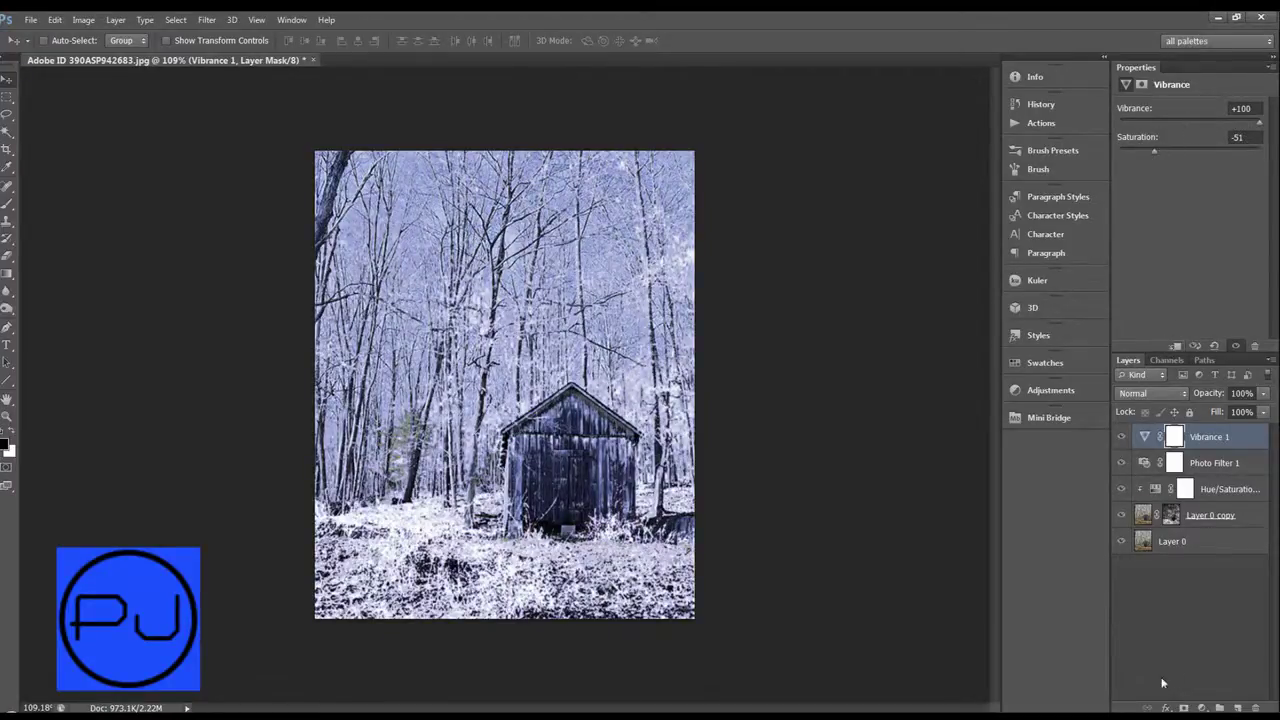
{"action": "left_click", "coordinate": [1203, 707]}
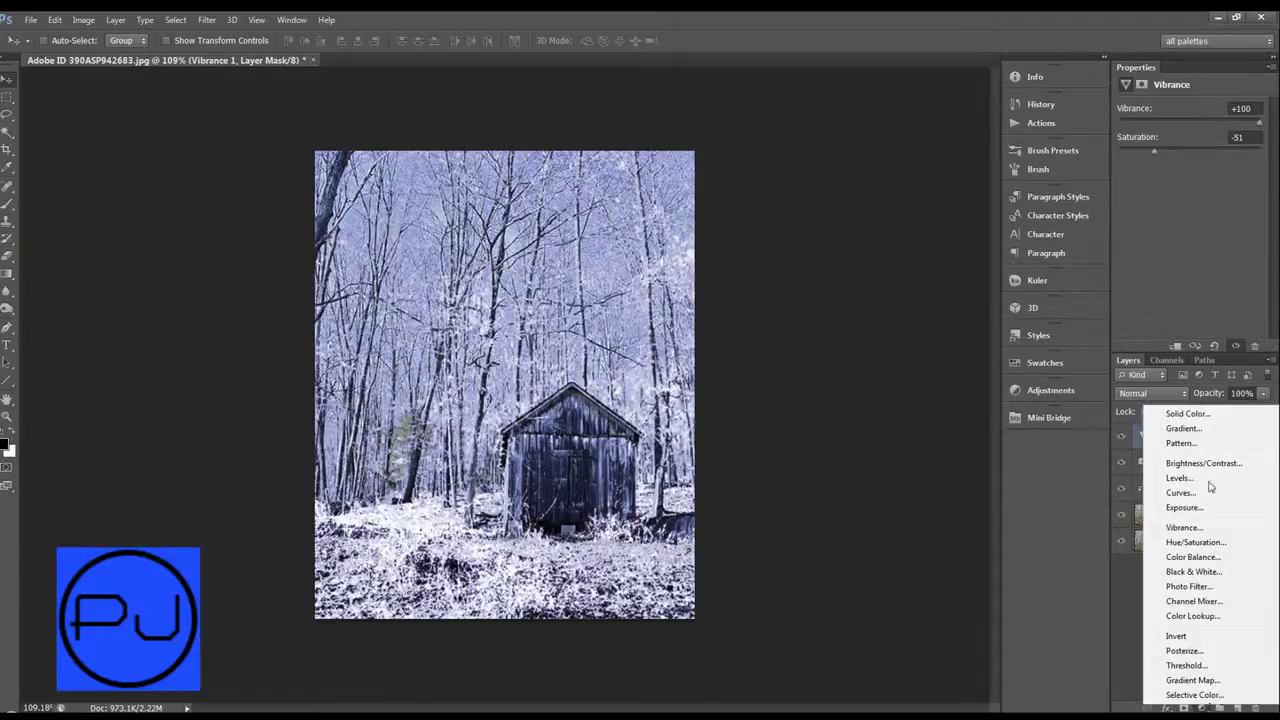
Add a Curves layer with an S-curve brightening highlights and deepening shadows.
{"action": "left_click", "coordinate": [1208, 493]}
{"action": "left_click", "coordinate": [1227, 165]}
{"action": "left_click_drag", "start_coordinate": [1181, 215], "coordinate": [1182, 232]}
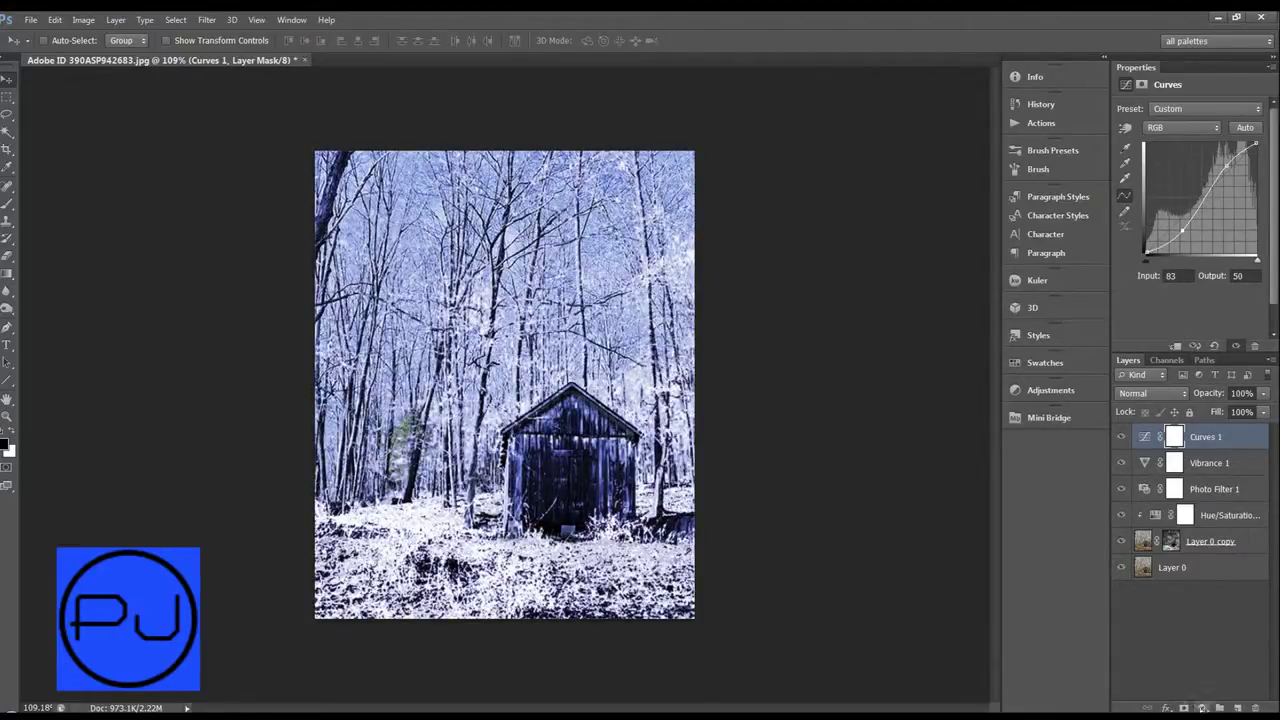
Add a Levels layer with input levels 12, 1.06 and 254.
{"action": "left_click", "coordinate": [1202, 707]}
{"action": "left_click", "coordinate": [1186, 488]}
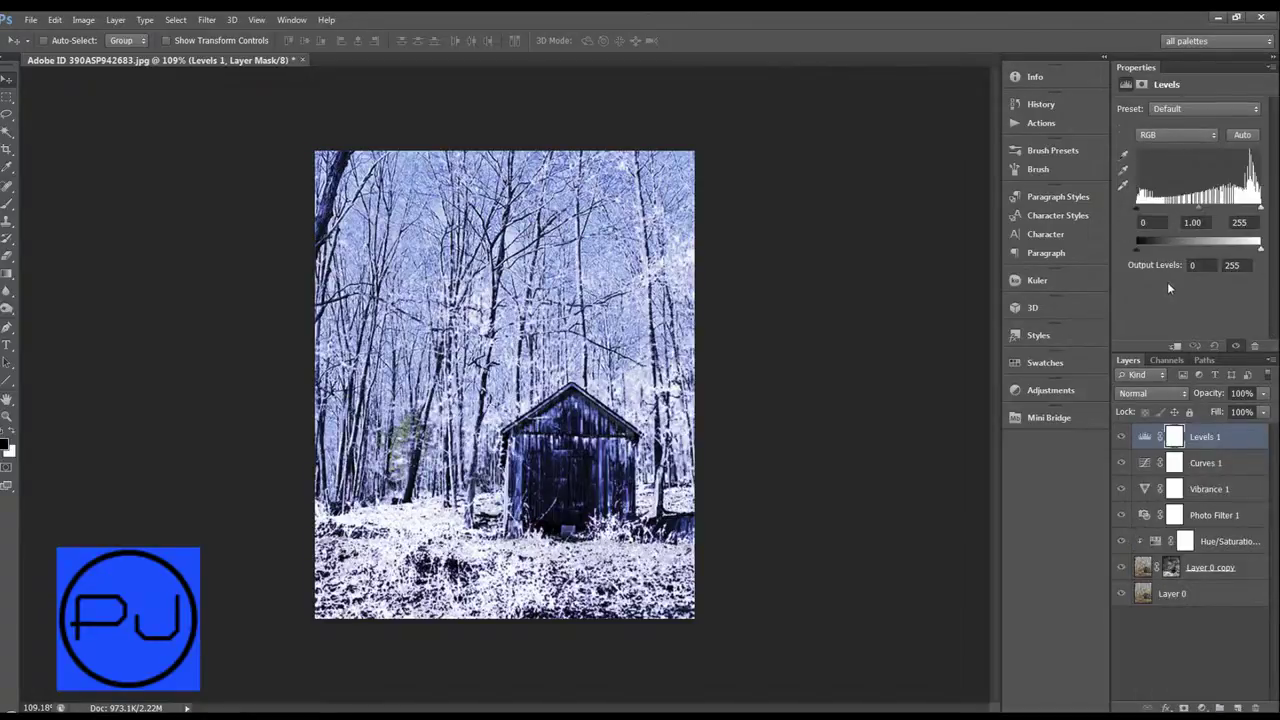
{"action": "left_click_drag", "start_coordinate": [1137, 208], "coordinate": [1149, 208]}
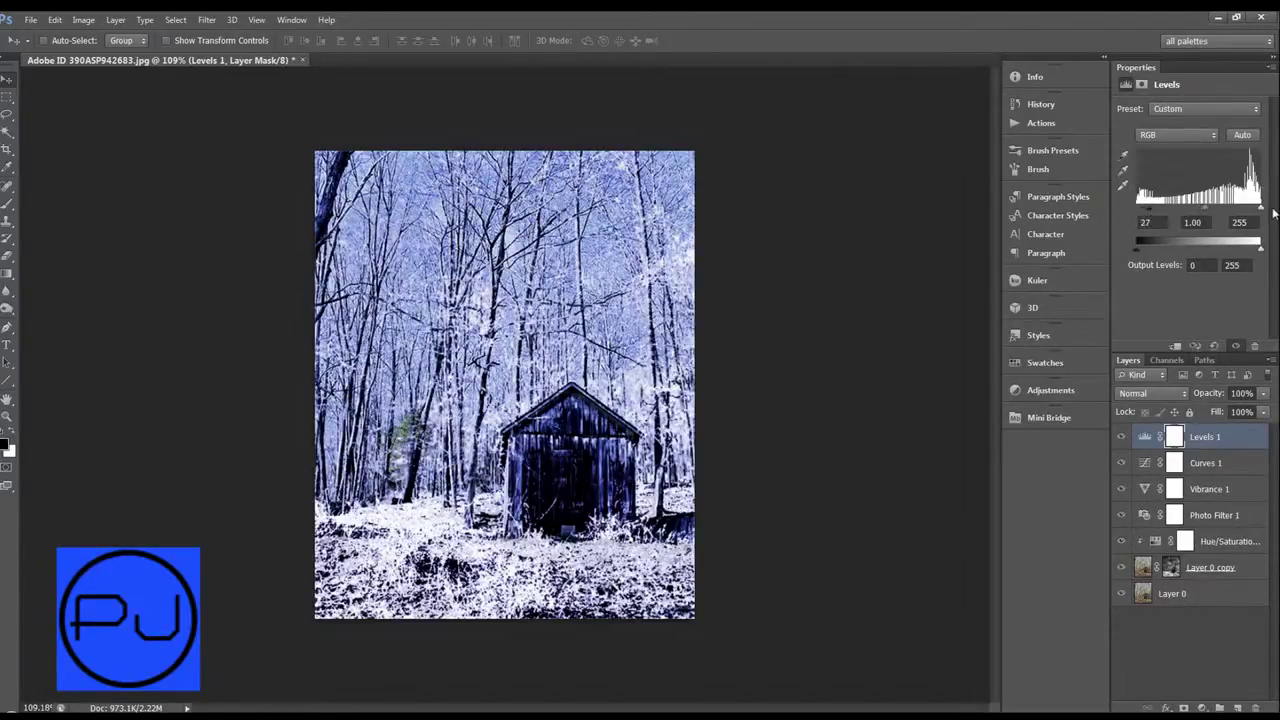
{"action": "left_click_drag", "start_coordinate": [1260, 208], "coordinate": [1145, 210]}
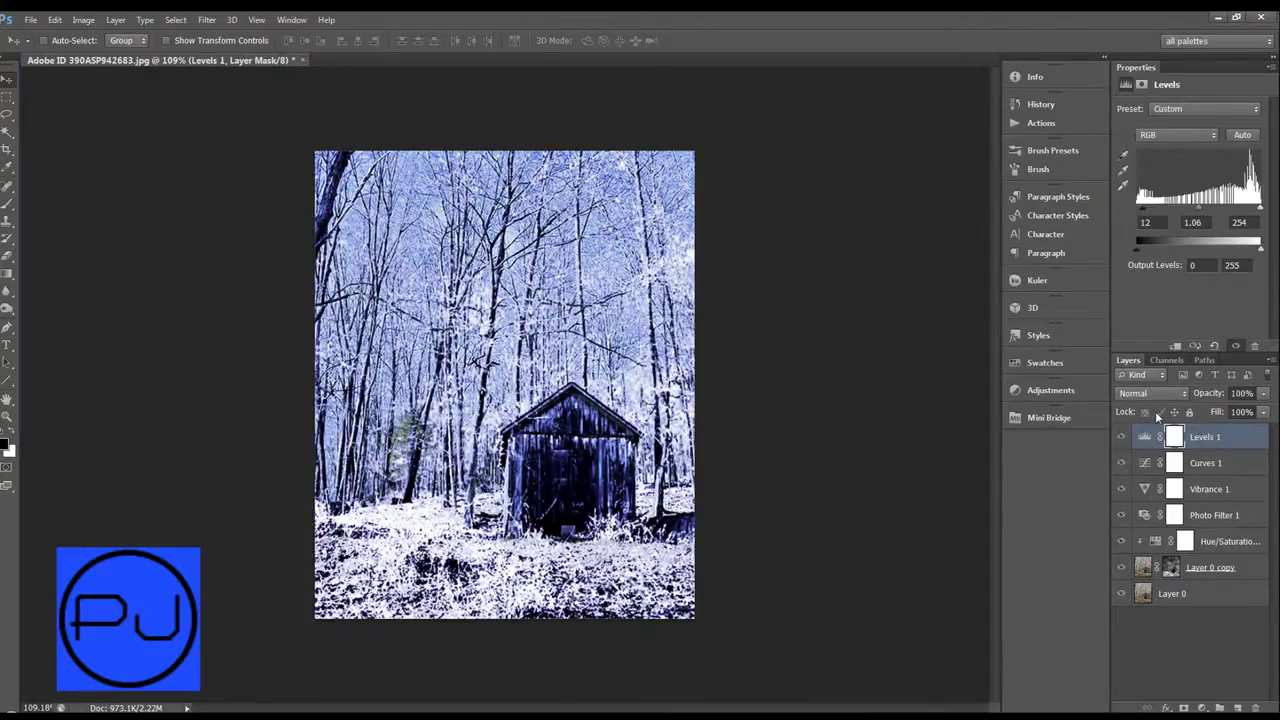
Merge all visible layers into a new Layer 1 and compare it with the original.
{"action": "left_click", "coordinate": [1271, 362]}
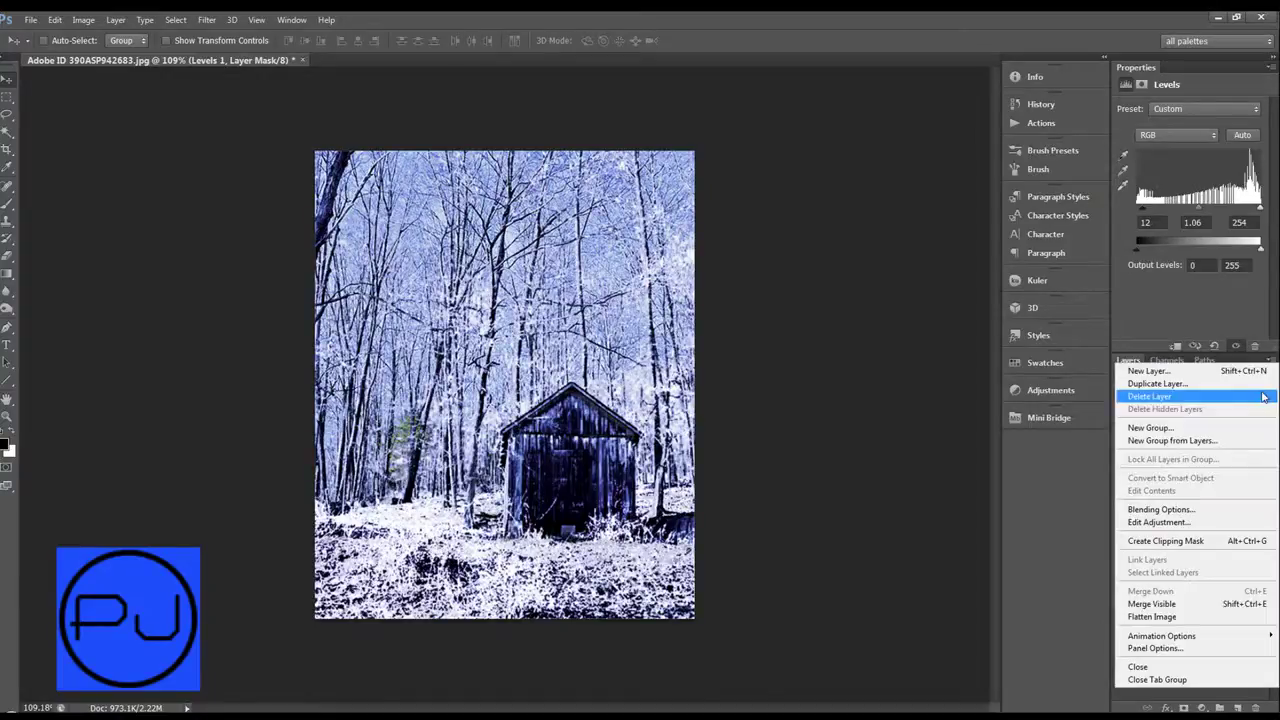
{"action": "left_click", "coordinate": [1215, 604], "text": "alt"}
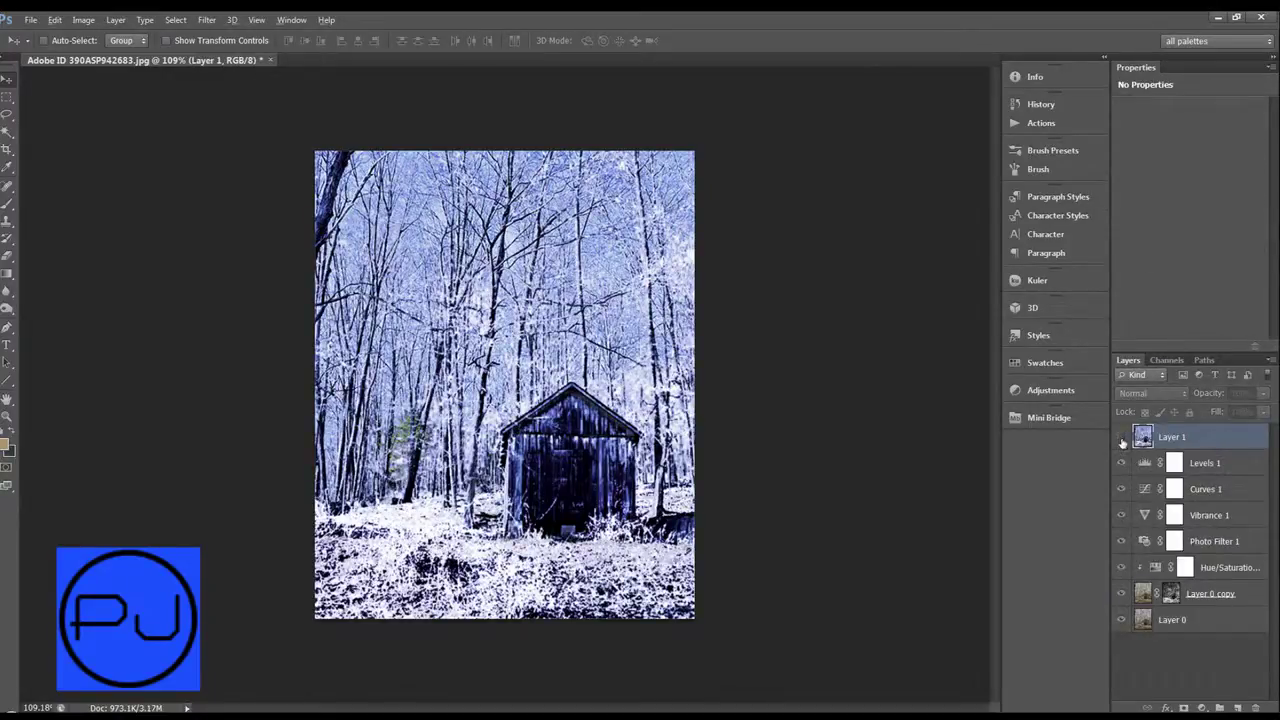
{"action": "left_click", "coordinate": [1121, 620], "text": "alt"}
{"action": "left_click", "coordinate": [1121, 437], "text": "alt"}
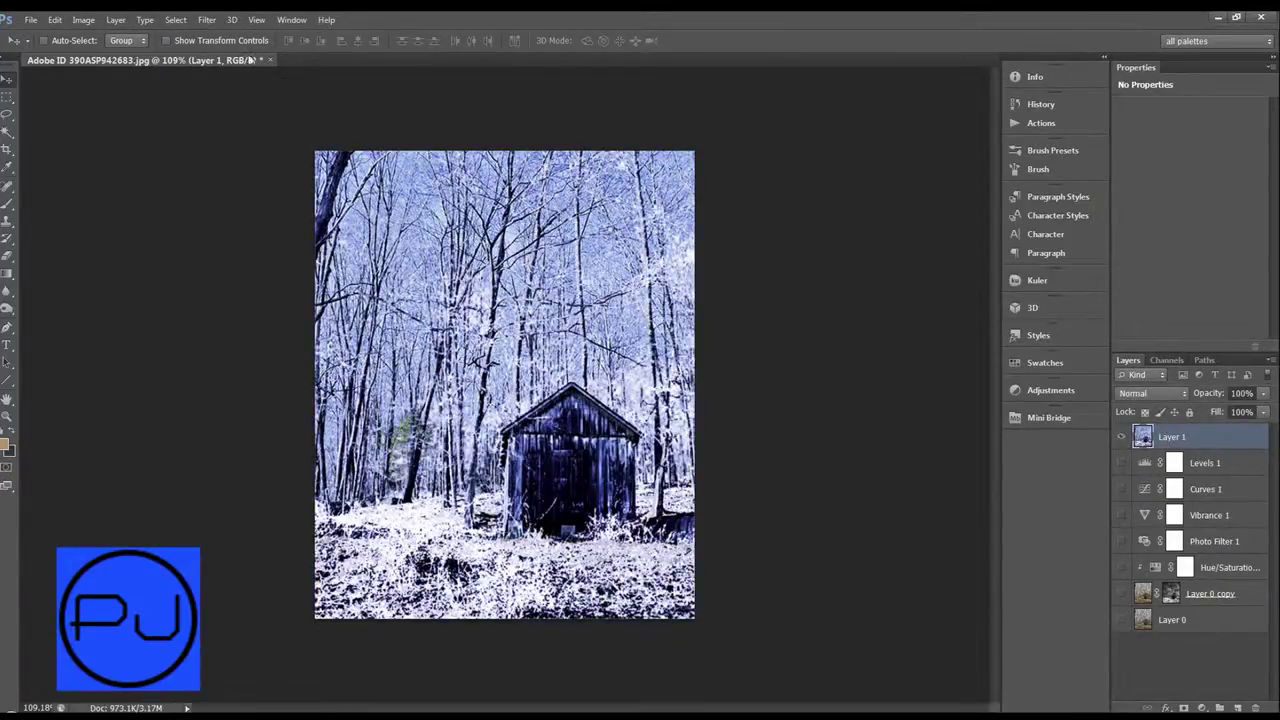
Add a -100 Lens Correction vignette to Layer 1 and apply it a second time.
{"action": "left_click", "coordinate": [207, 20]}
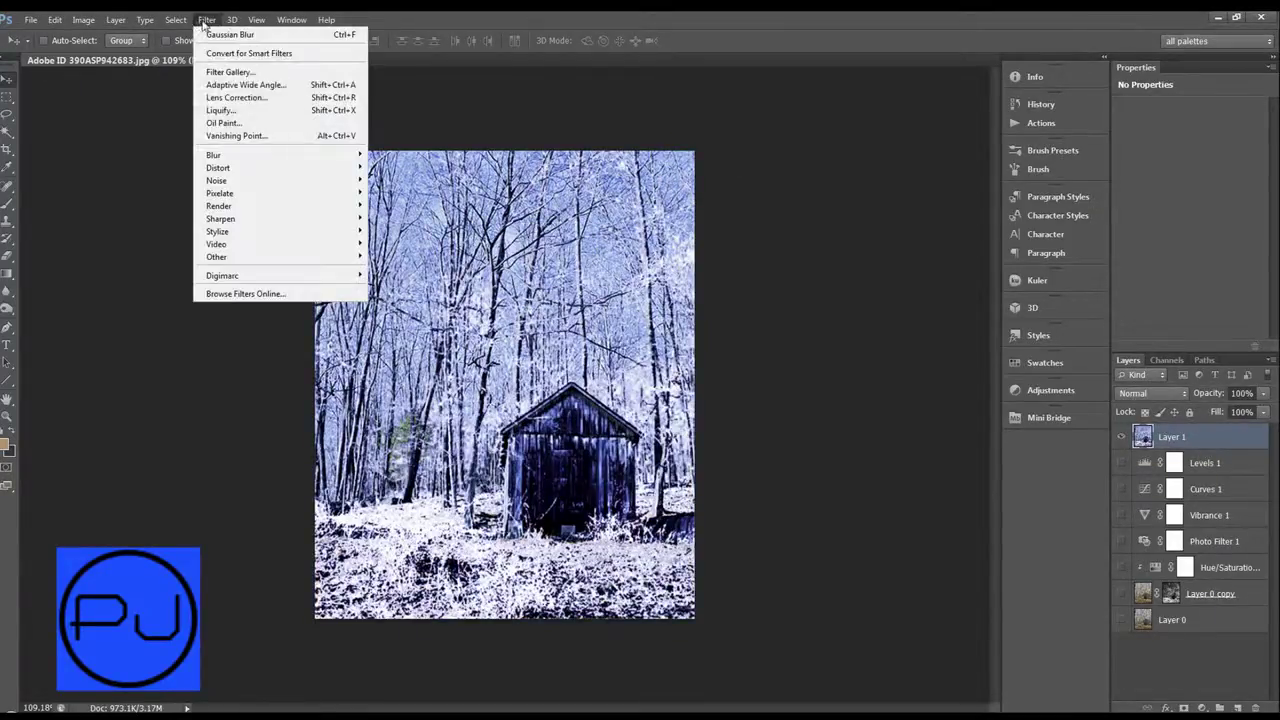
{"action": "left_click", "coordinate": [233, 99]}
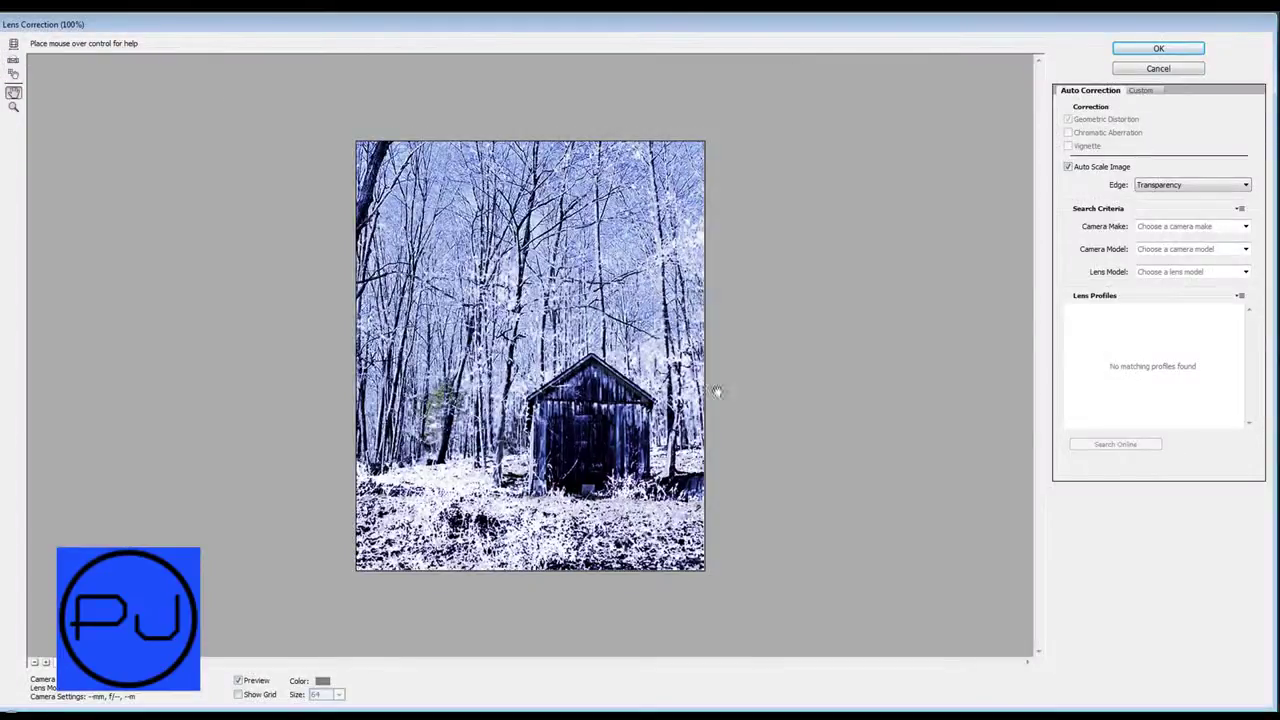
{"action": "left_click", "coordinate": [1143, 90]}
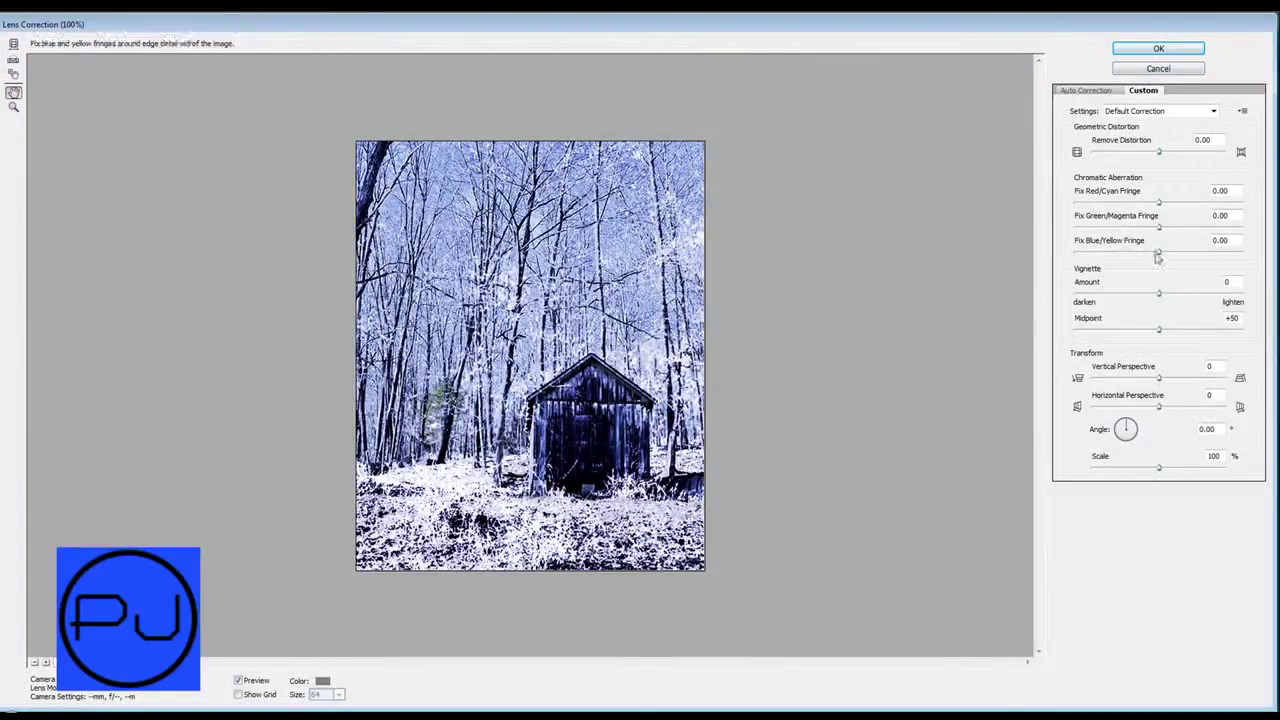
{"action": "left_click_drag", "start_coordinate": [1158, 293], "coordinate": [1032, 298]}
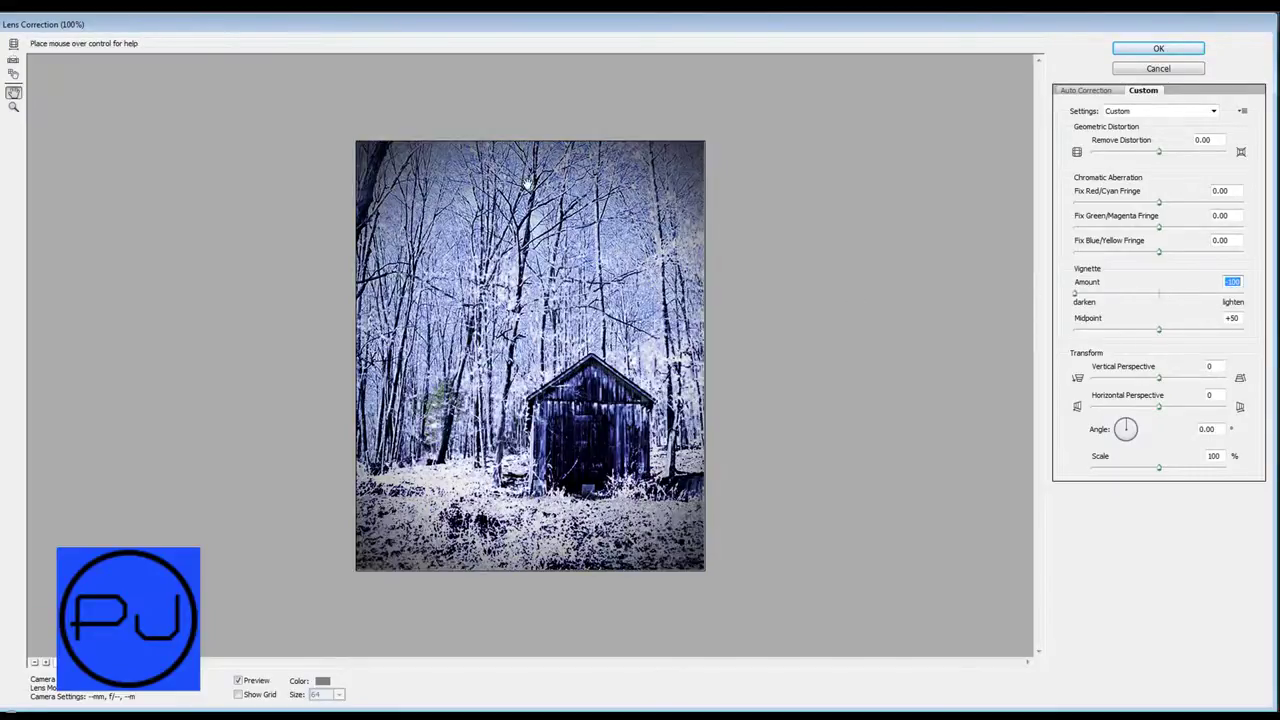
{"action": "left_click", "coordinate": [1177, 48]}
{"action": "left_click", "coordinate": [204, 20]}
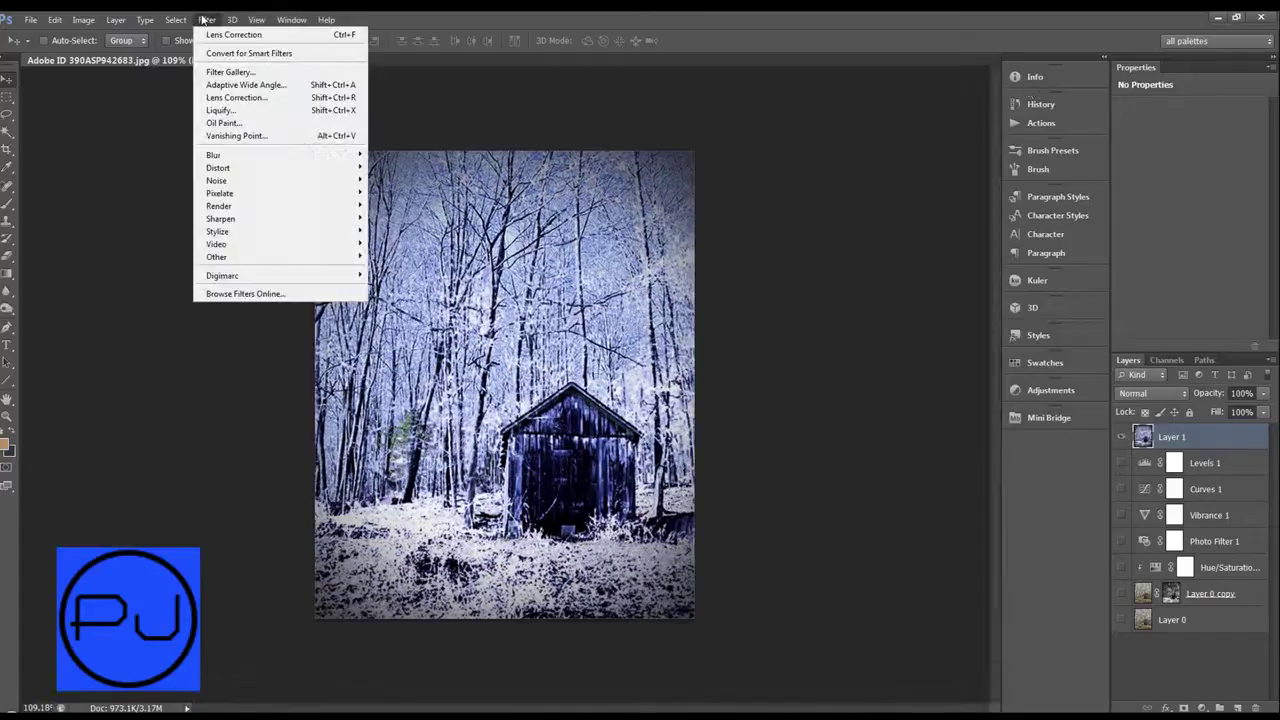
{"action": "left_click", "coordinate": [234, 34]}
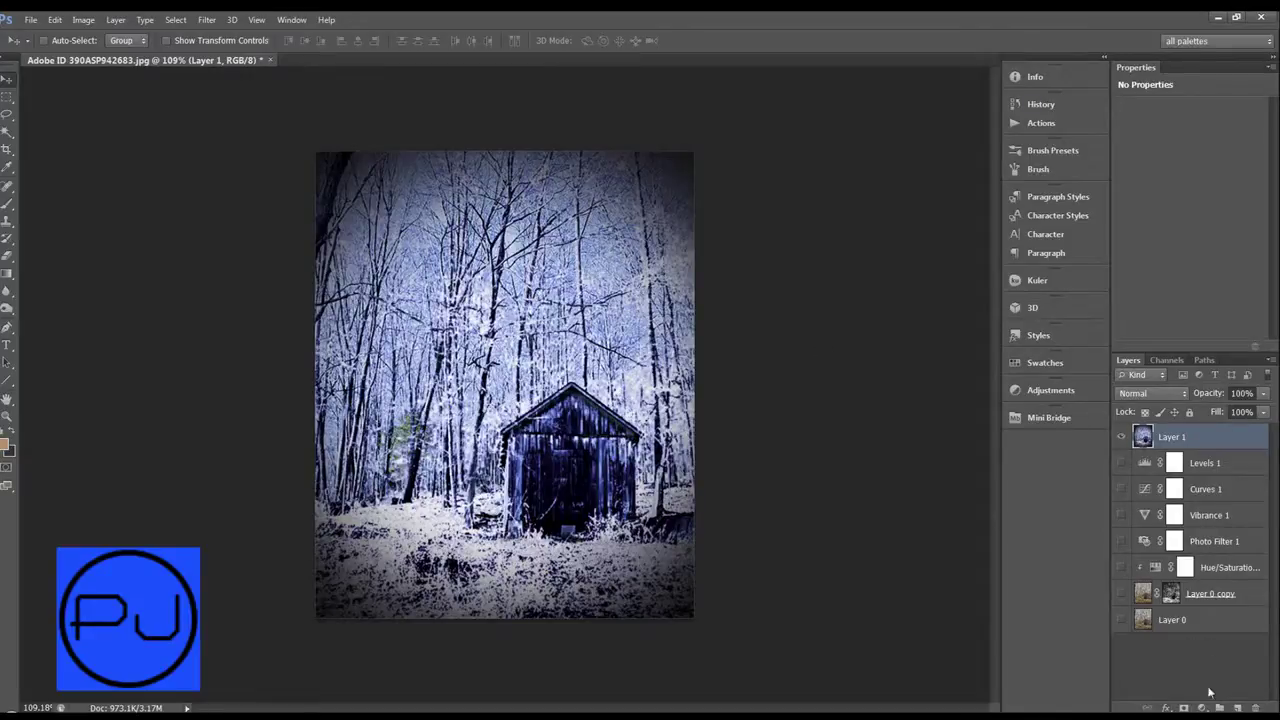
Add a new Layer 2 filled with 50% gray and convert it for smart filters.
{"action": "left_click", "coordinate": [1237, 707]}
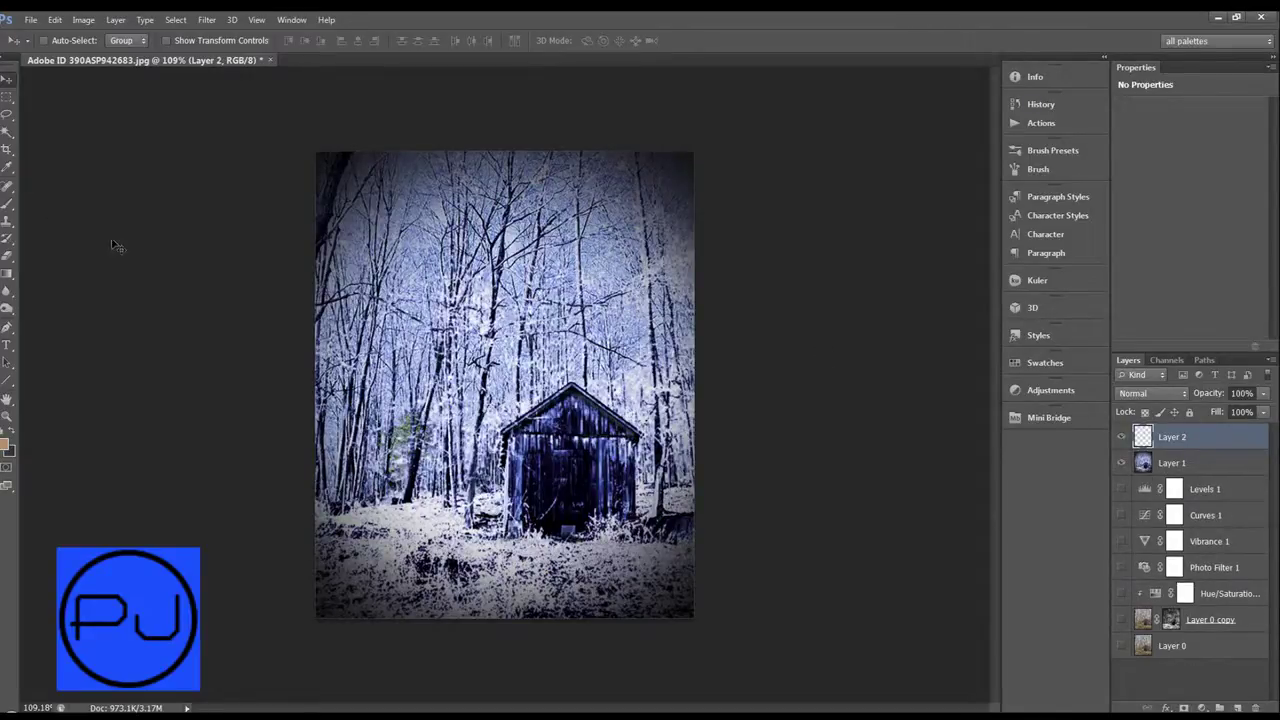
{"action": "key", "text": "shift+F5"}
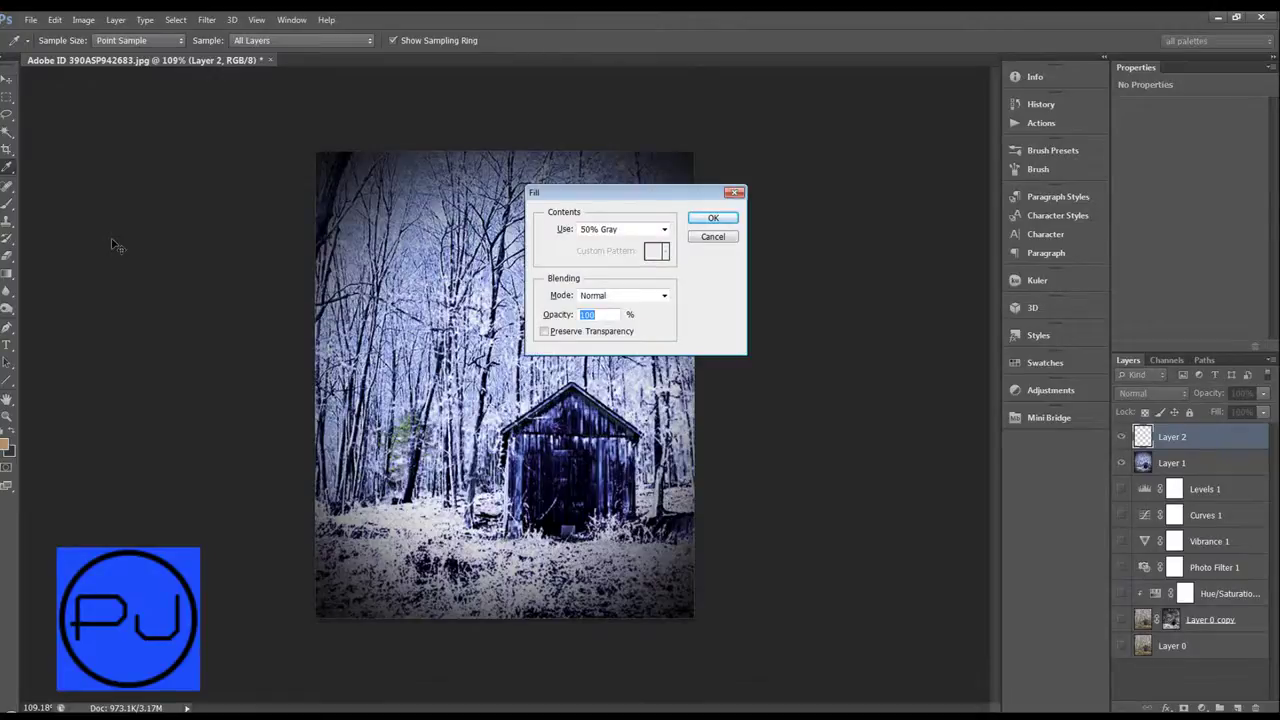
{"action": "key", "text": "Return"}
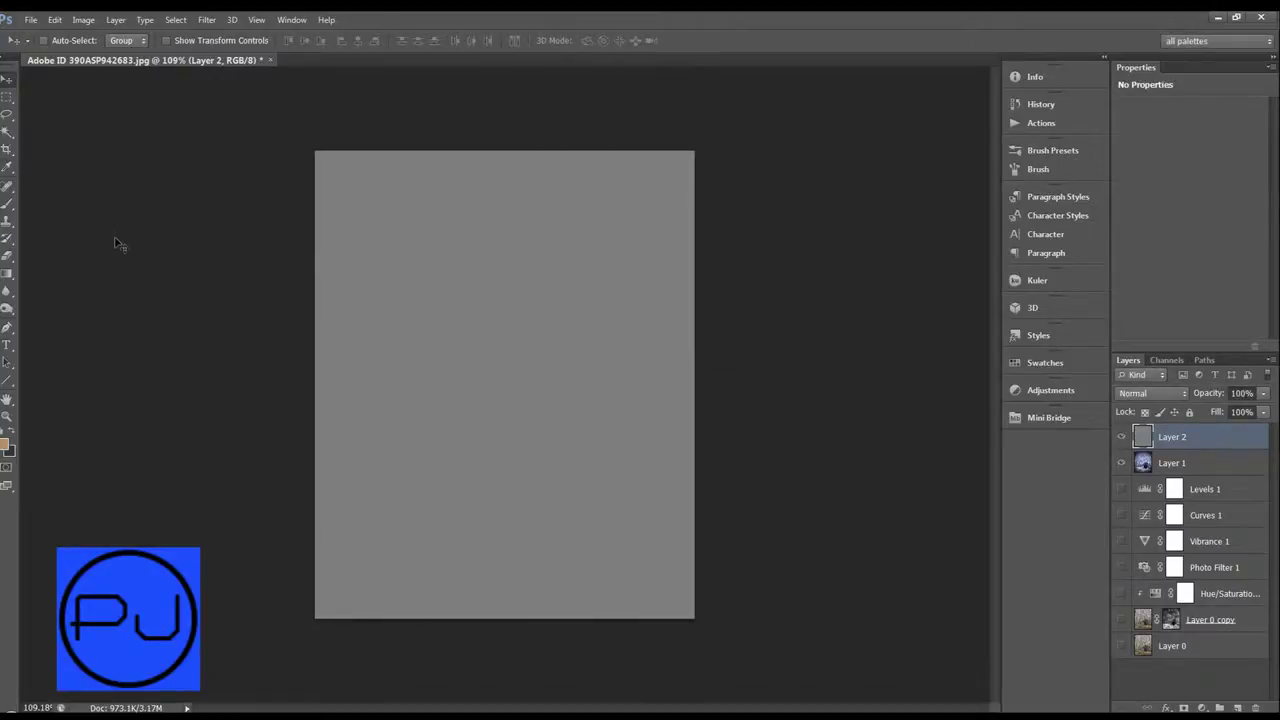
{"action": "left_click", "coordinate": [203, 20]}
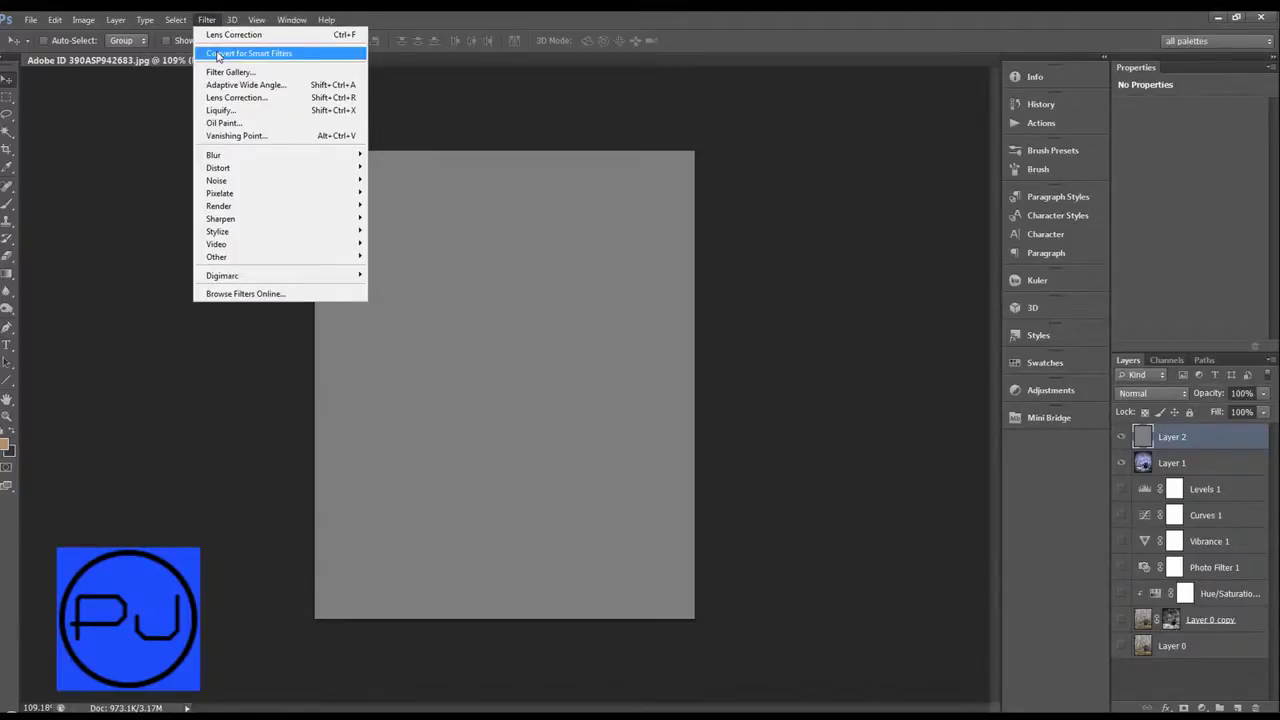
{"action": "left_click", "coordinate": [212, 53]}
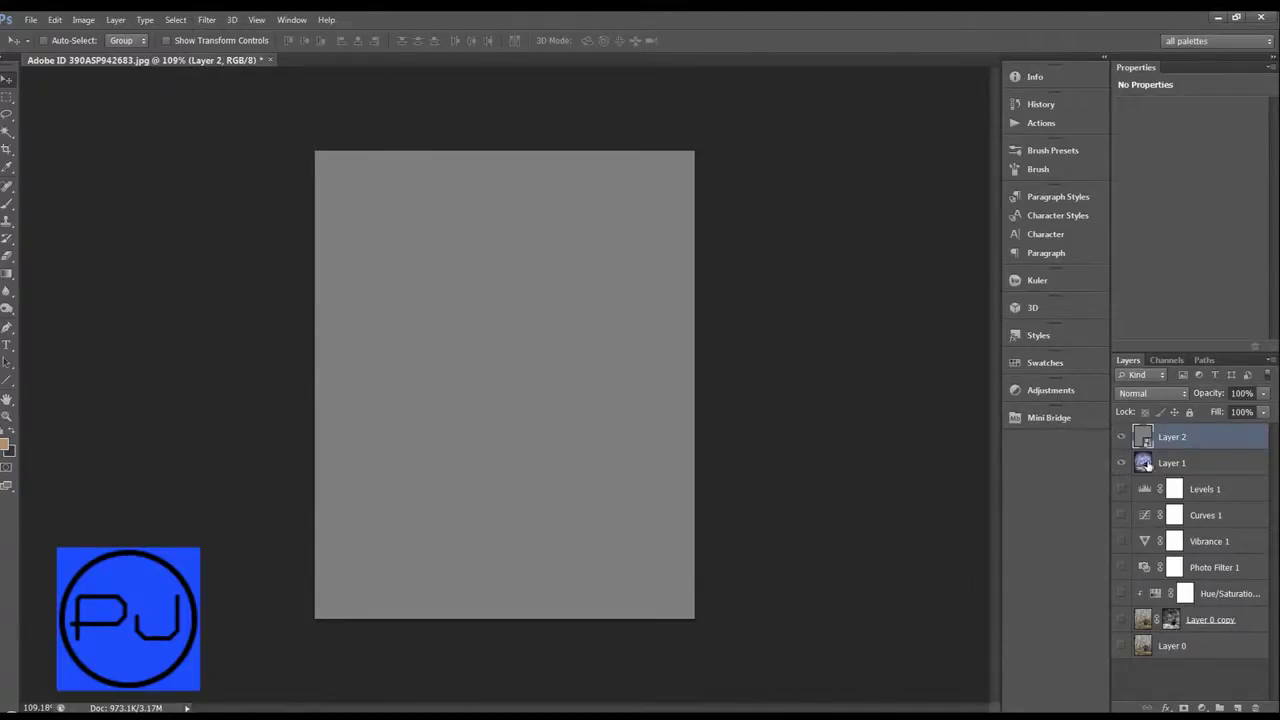
Apply monochromatic Add Noise and Blur More smart filters to Layer 2.
{"action": "left_click", "coordinate": [207, 20]}
{"action": "mouse_move", "coordinate": [204, 181]}
{"action": "left_click", "coordinate": [138, 180]}
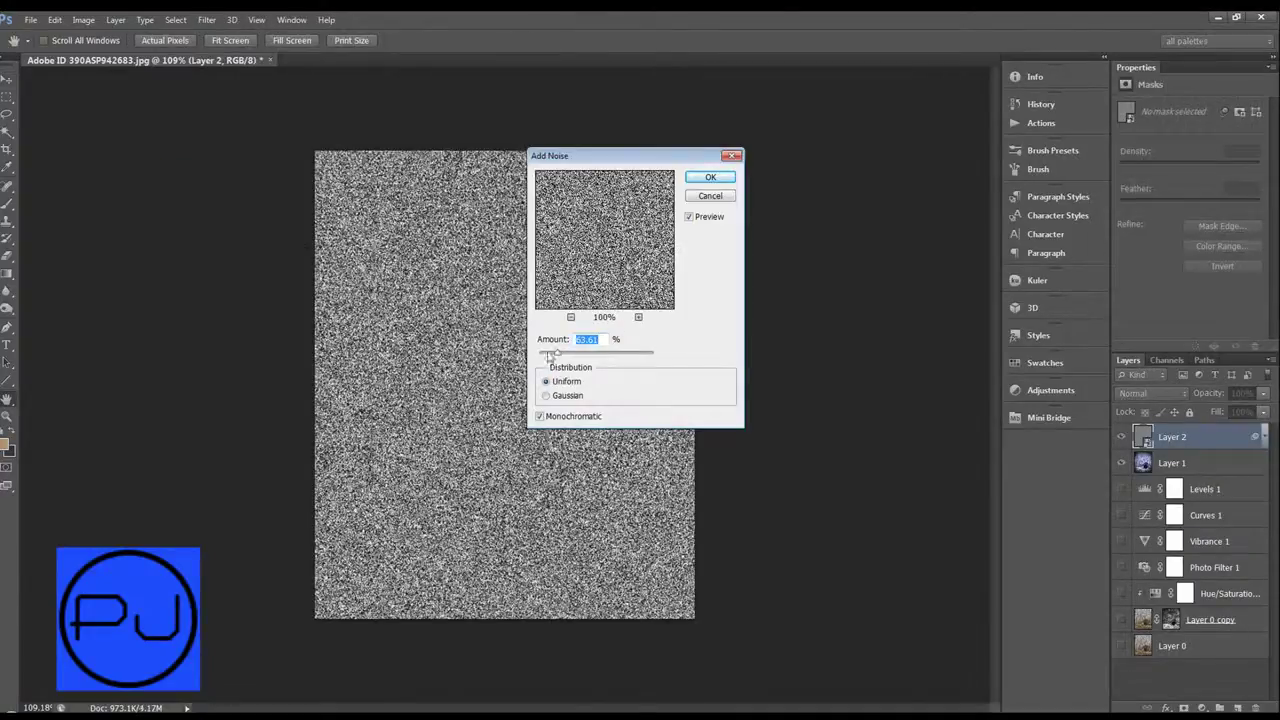
{"action": "left_click", "coordinate": [704, 177]}
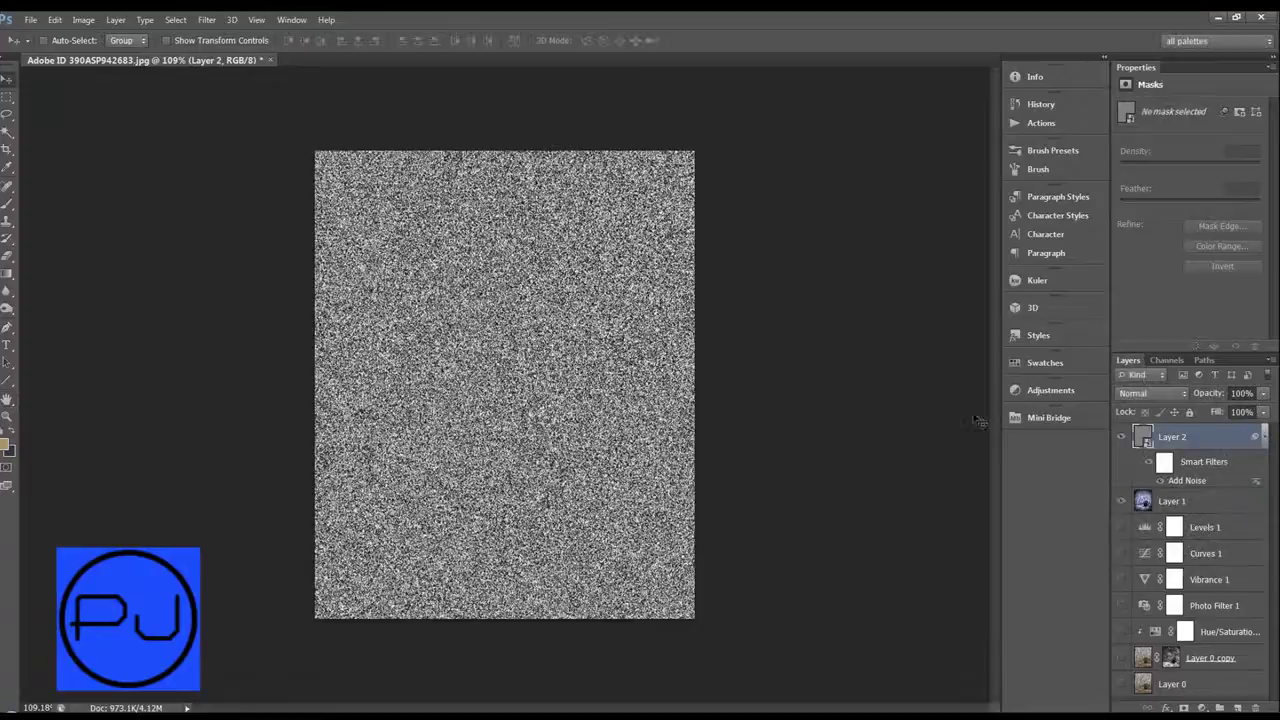
{"action": "left_click", "coordinate": [207, 20]}
{"action": "mouse_move", "coordinate": [230, 155]}
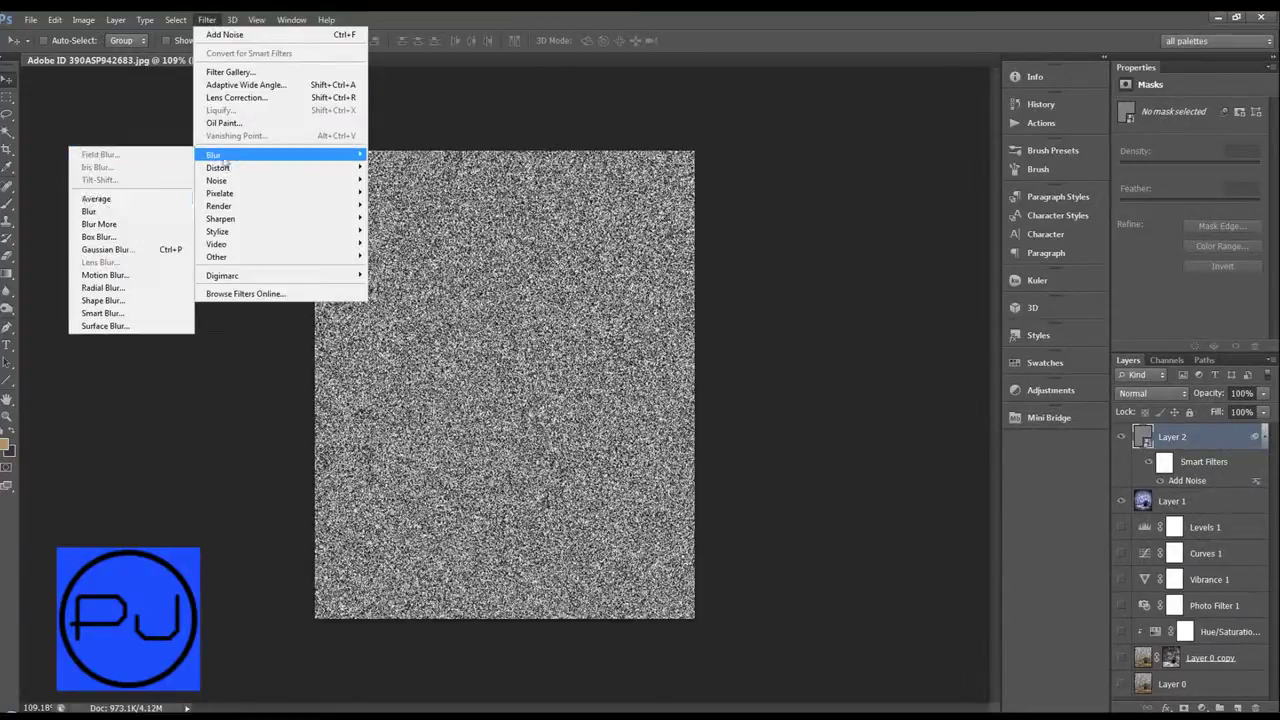
{"action": "left_click", "coordinate": [123, 232]}
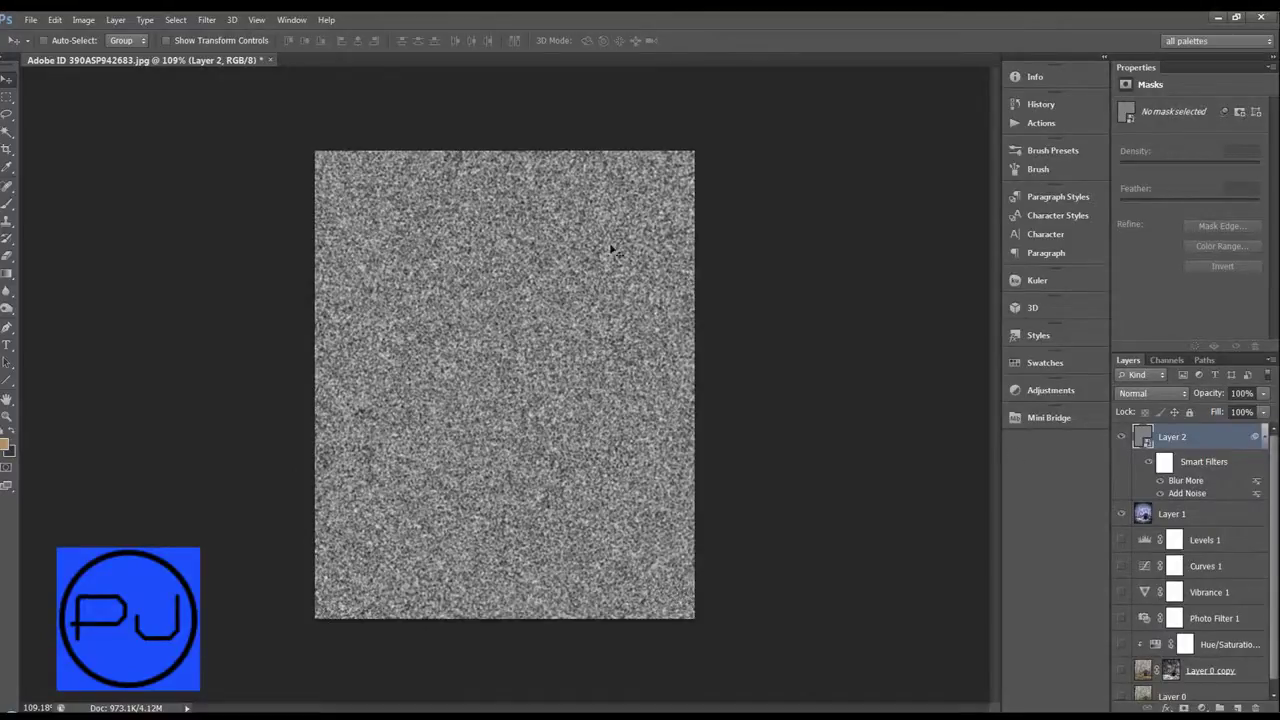
Add a Levels adjustment clipped to Layer 2 that crushes the noise into scattered white specks.
{"action": "left_click", "coordinate": [1201, 708]}
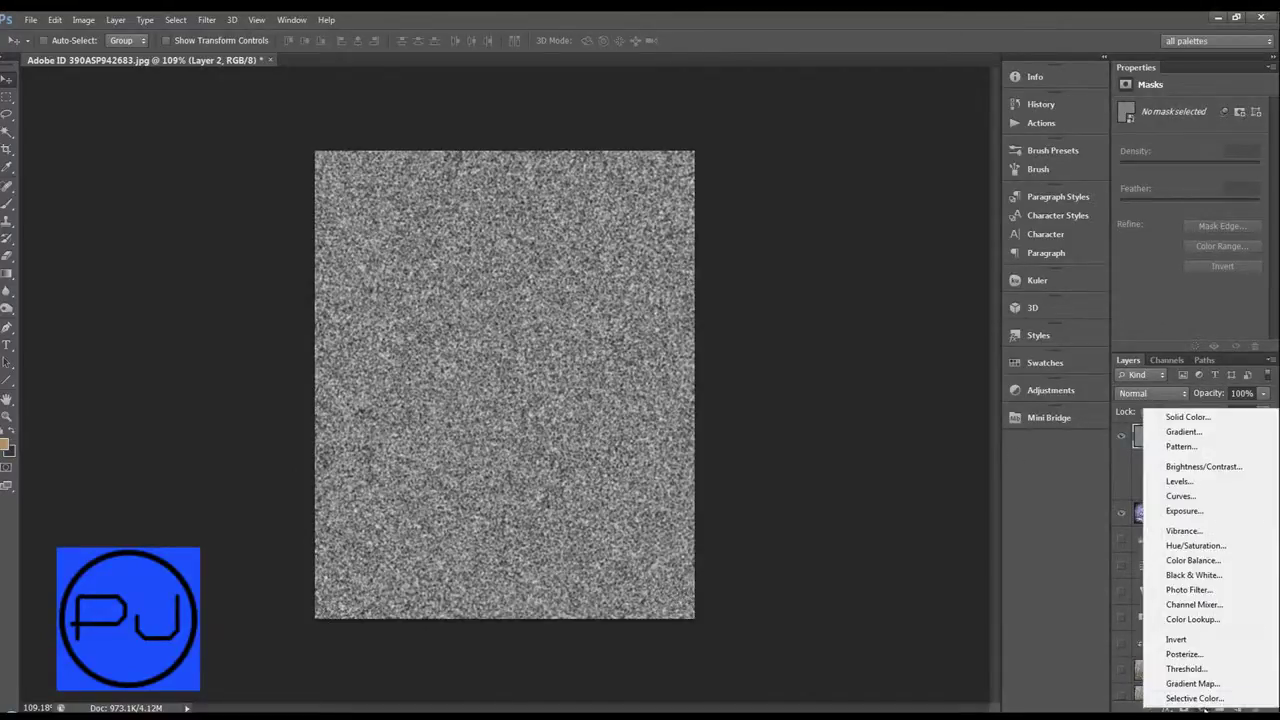
{"action": "left_click", "coordinate": [1195, 487], "text": "alt"}
{"action": "left_click", "coordinate": [745, 256]}
{"action": "left_click", "coordinate": [920, 240]}
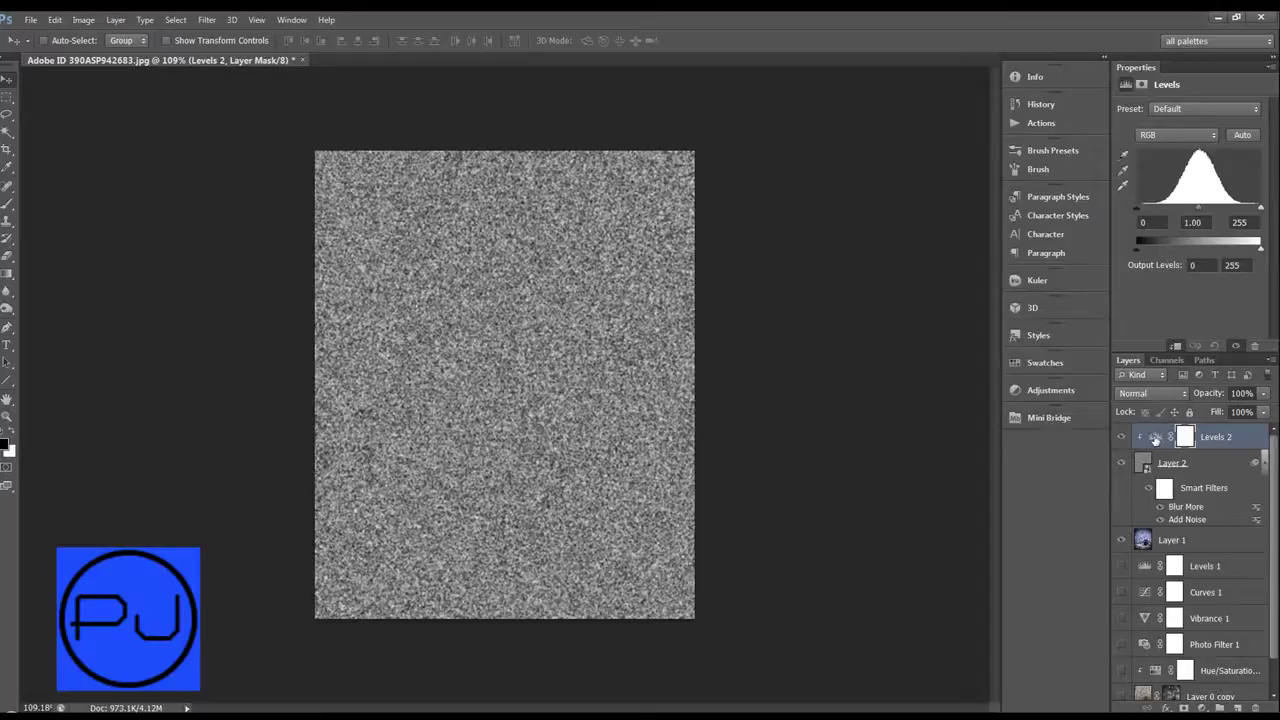
{"action": "left_click_drag", "start_coordinate": [1138, 210], "coordinate": [1226, 212]}
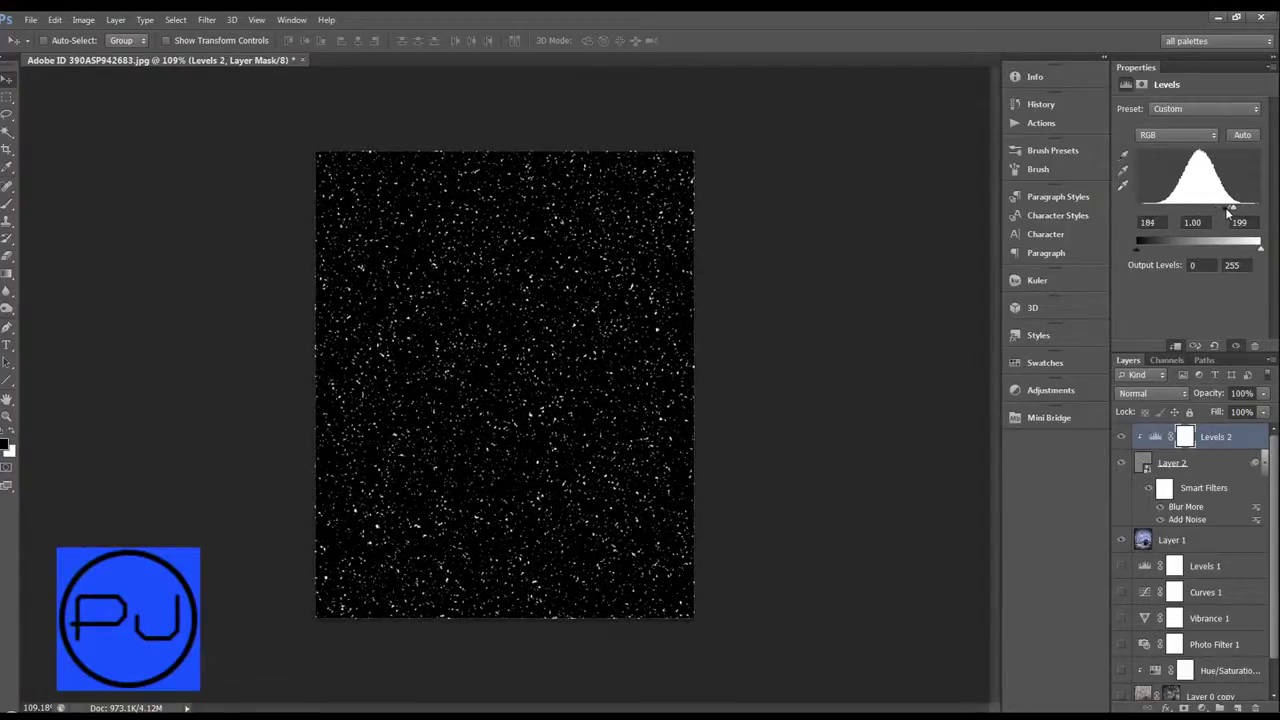
Merge Levels 2 with Layer 2 and enlarge the snow layer to about 300%.
{"action": "left_click", "coordinate": [1216, 462], "text": "shift"}
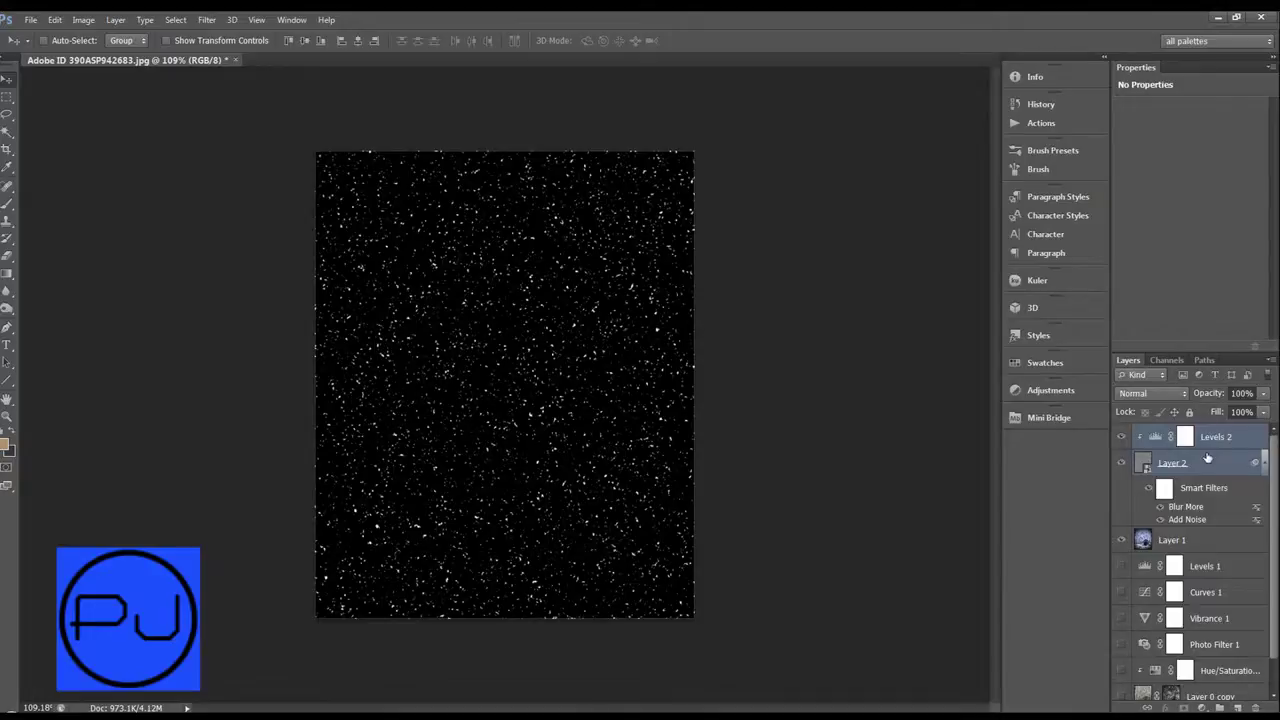
{"action": "key", "text": "ctrl+e"}
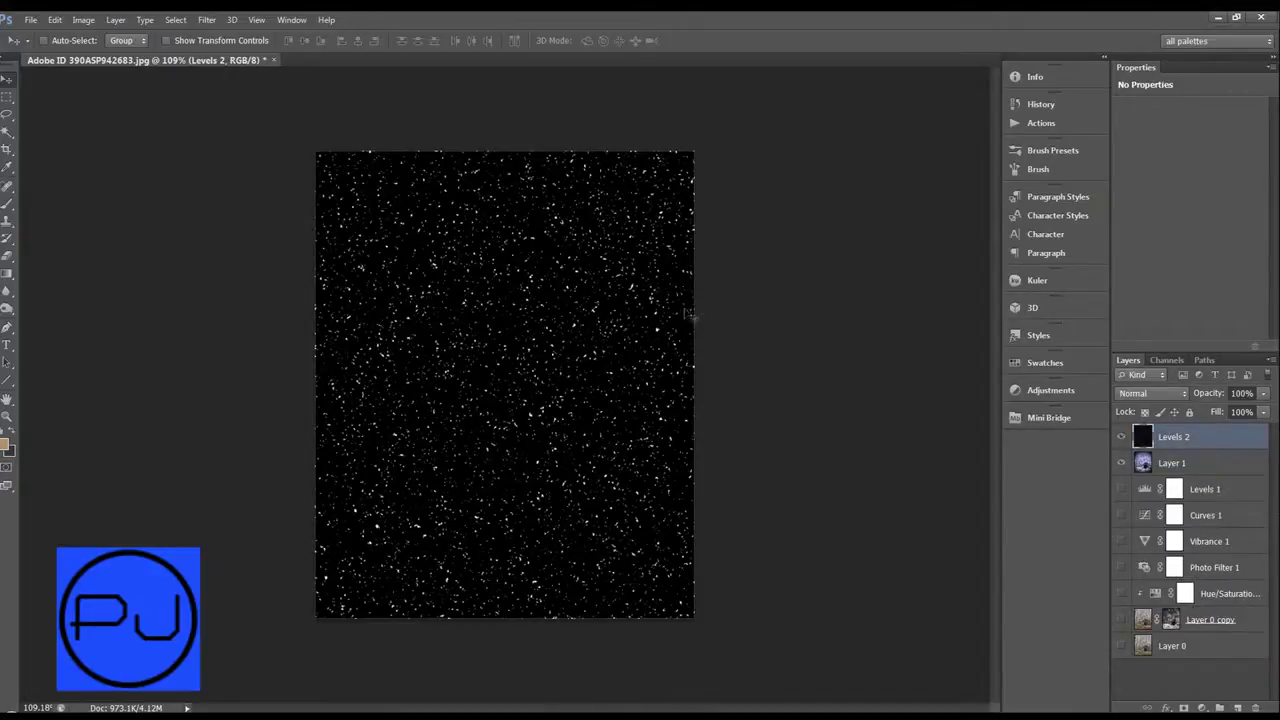
{"action": "key", "text": "ctrl+t"}
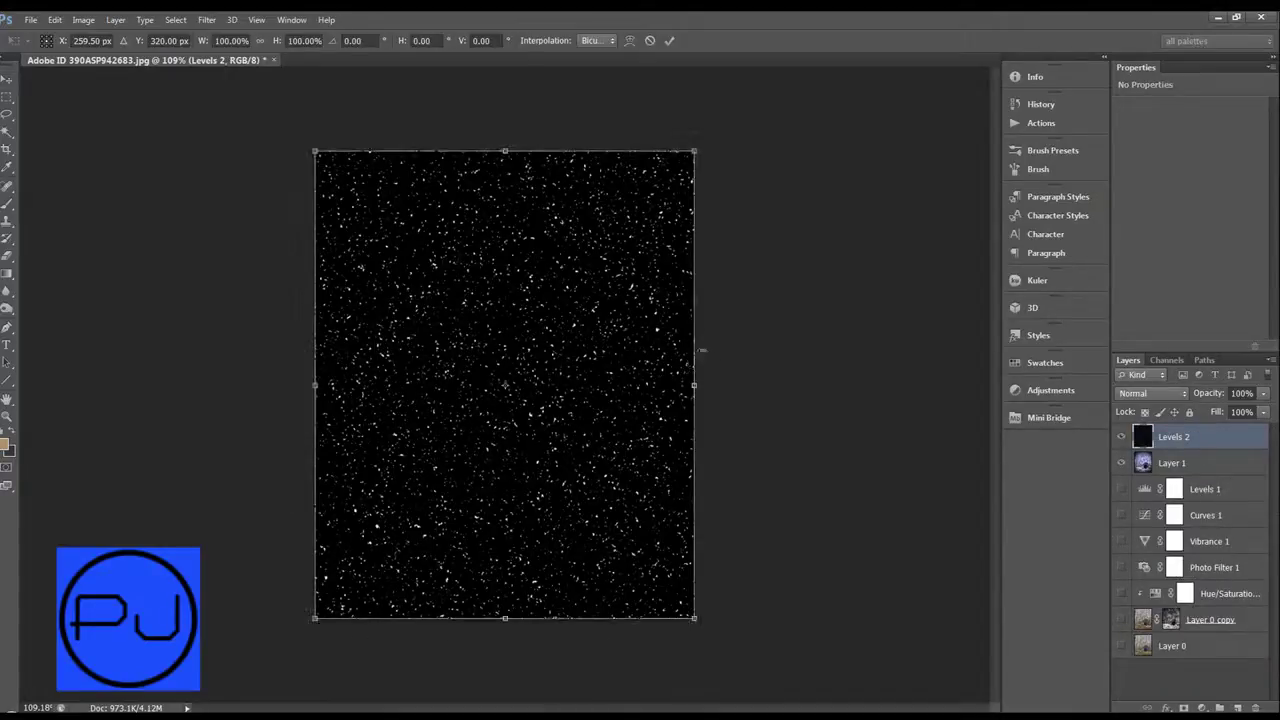
{"action": "scroll", "coordinate": [722, 349], "scroll_direction": "down", "scroll_amount": 5}
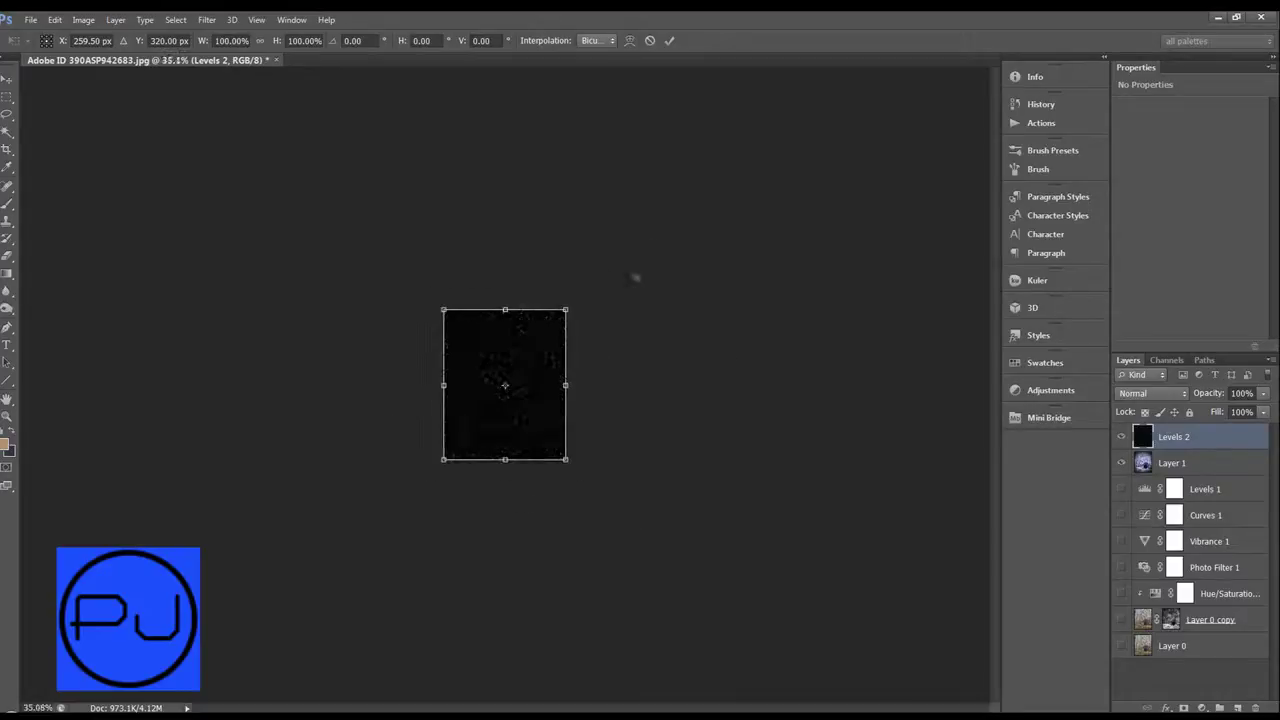
{"action": "left_click_drag", "start_coordinate": [580, 313], "coordinate": [706, 140]}
{"action": "left_click", "coordinate": [670, 40]}
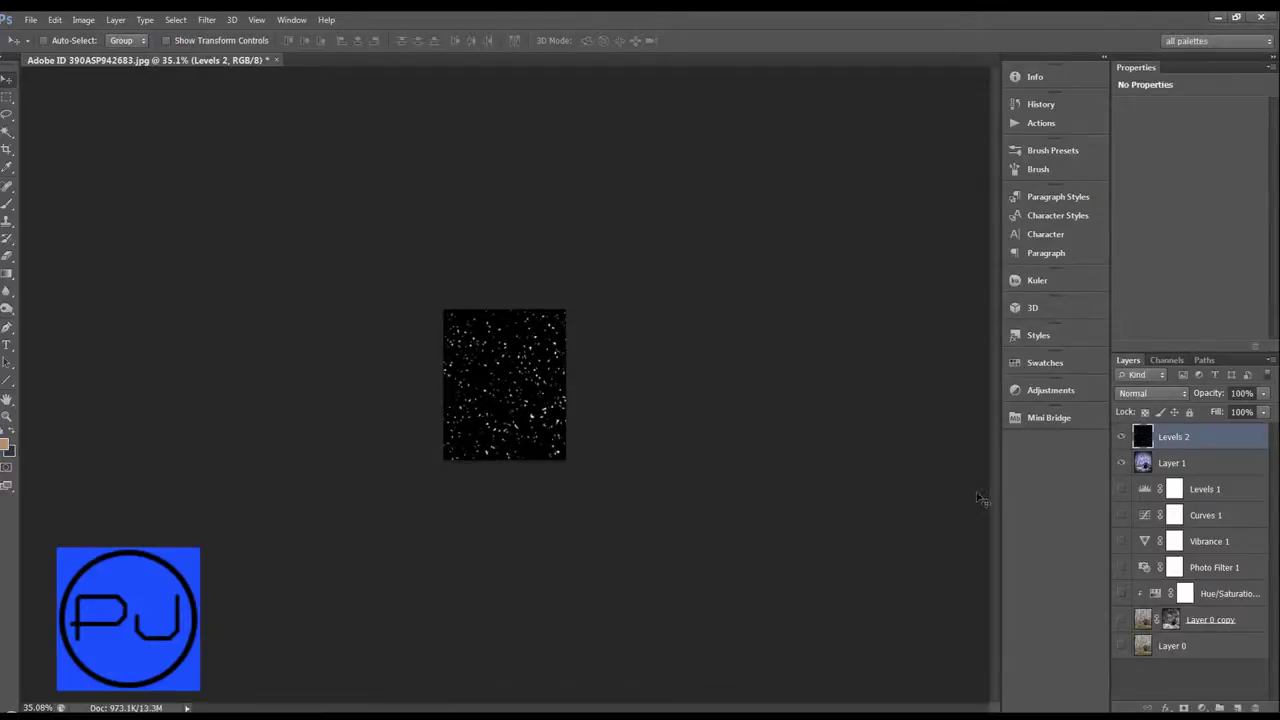
Duplicate the snow layer and rotate the copy about 43 degrees.
{"action": "key", "text": "ctrl+j"}
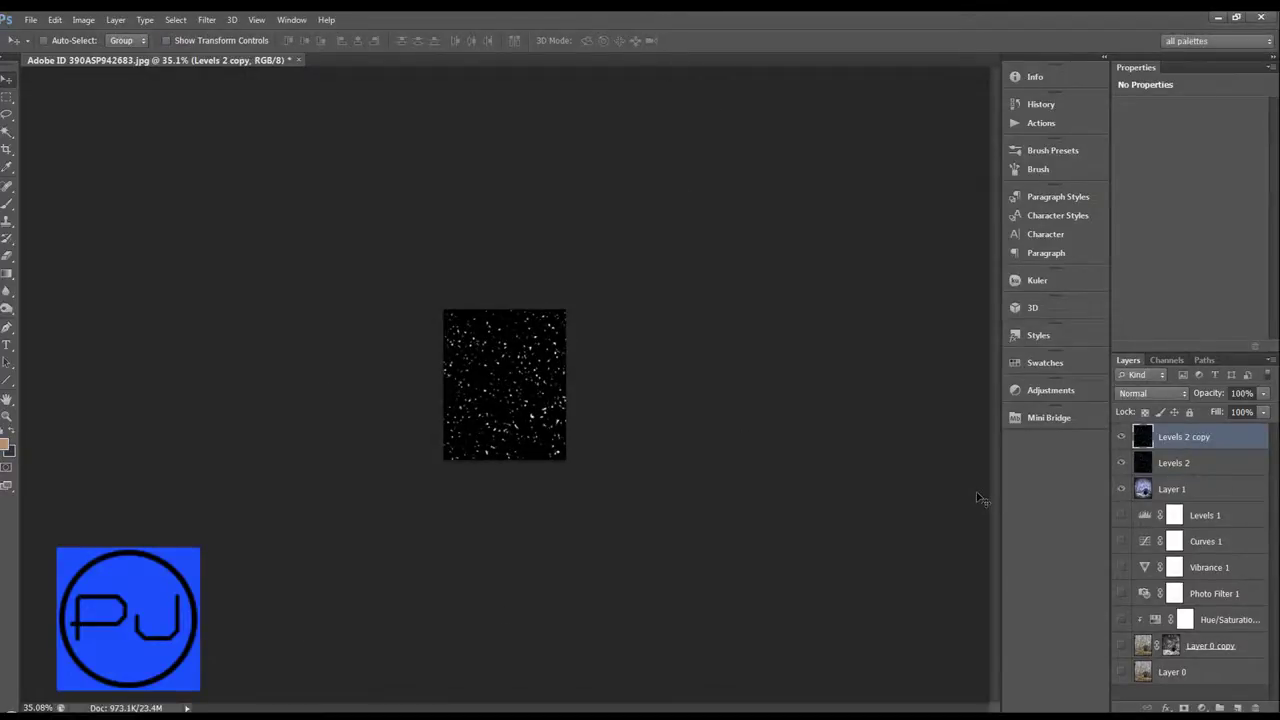
{"action": "key", "text": "ctrl+t"}
{"action": "left_click_drag", "start_coordinate": [724, 120], "coordinate": [822, 340]}
{"action": "left_click", "coordinate": [670, 41]}
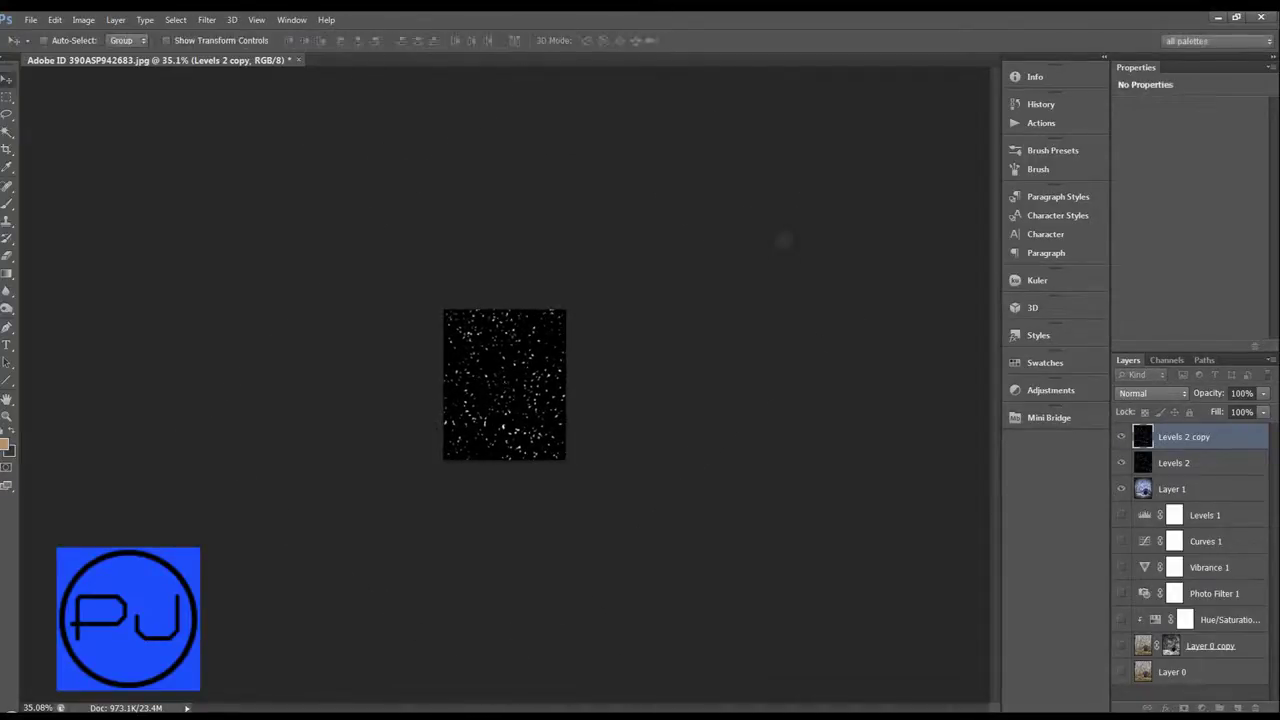
{"action": "key", "text": "ctrl+t"}
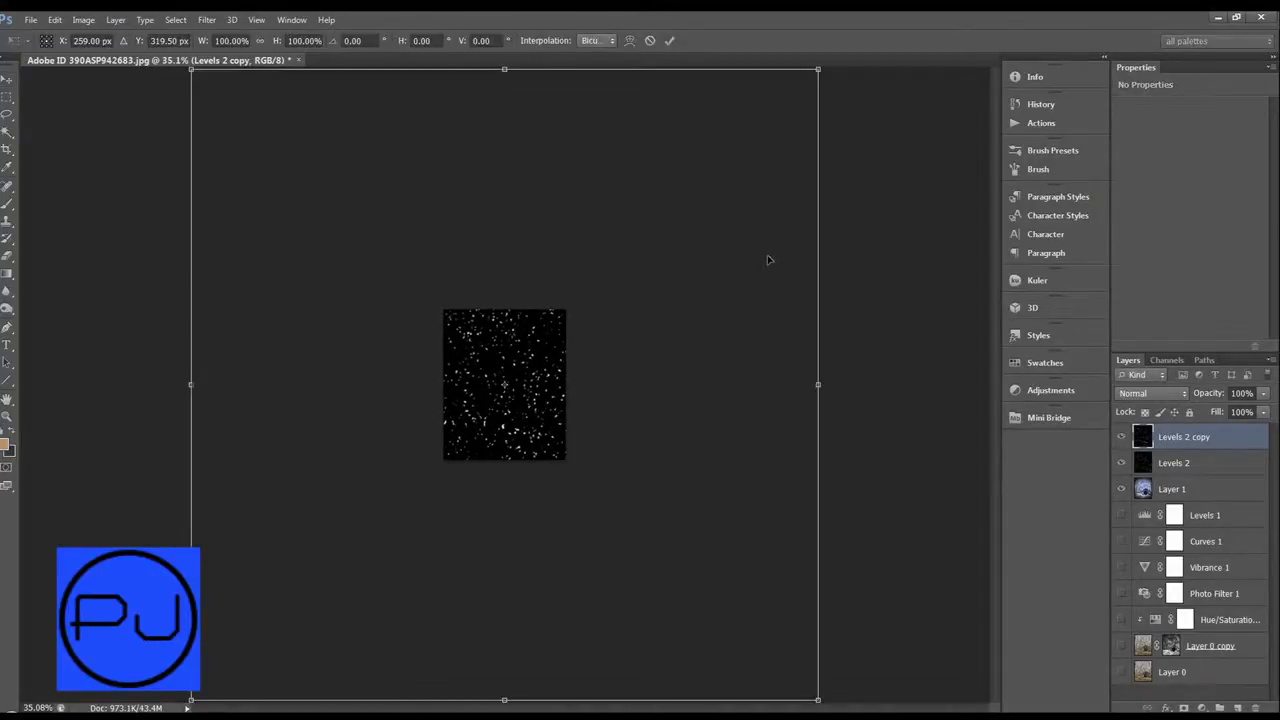
{"action": "key", "text": "Return"}
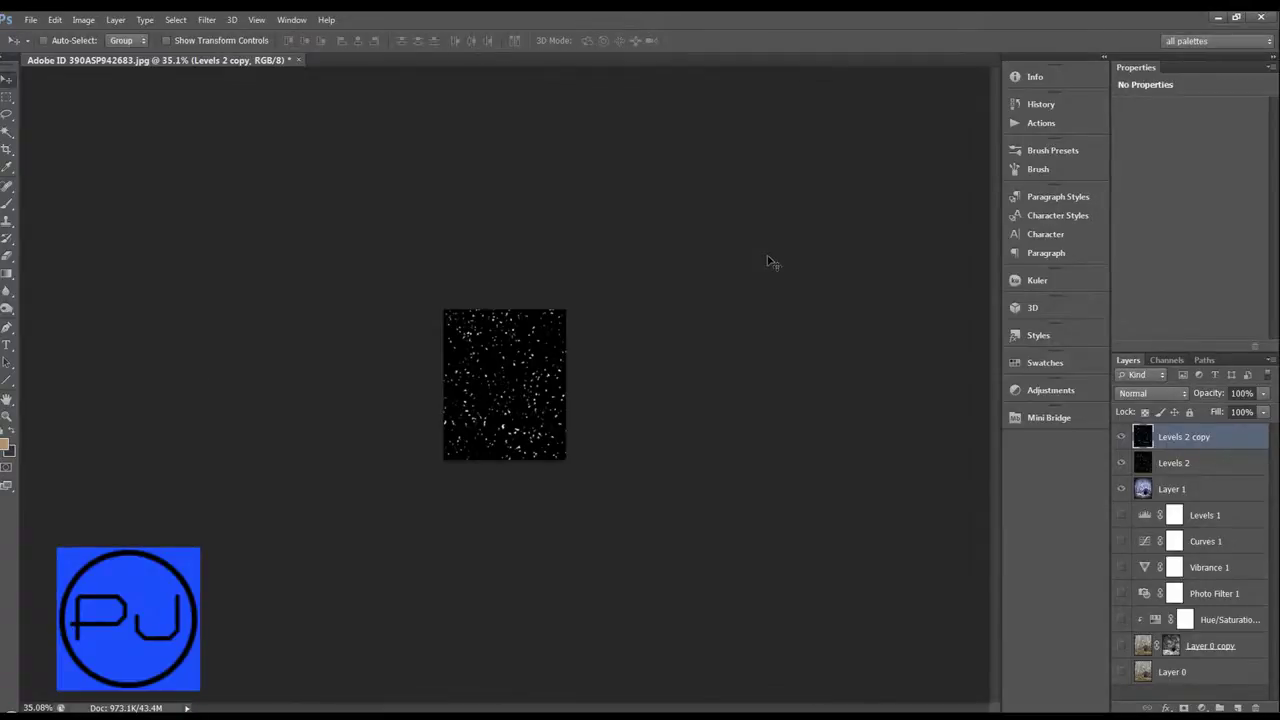
Make a second snow copy scaled down to about 65%.
{"action": "key", "text": "ctrl+j"}
{"action": "key", "text": "ctrl+t"}
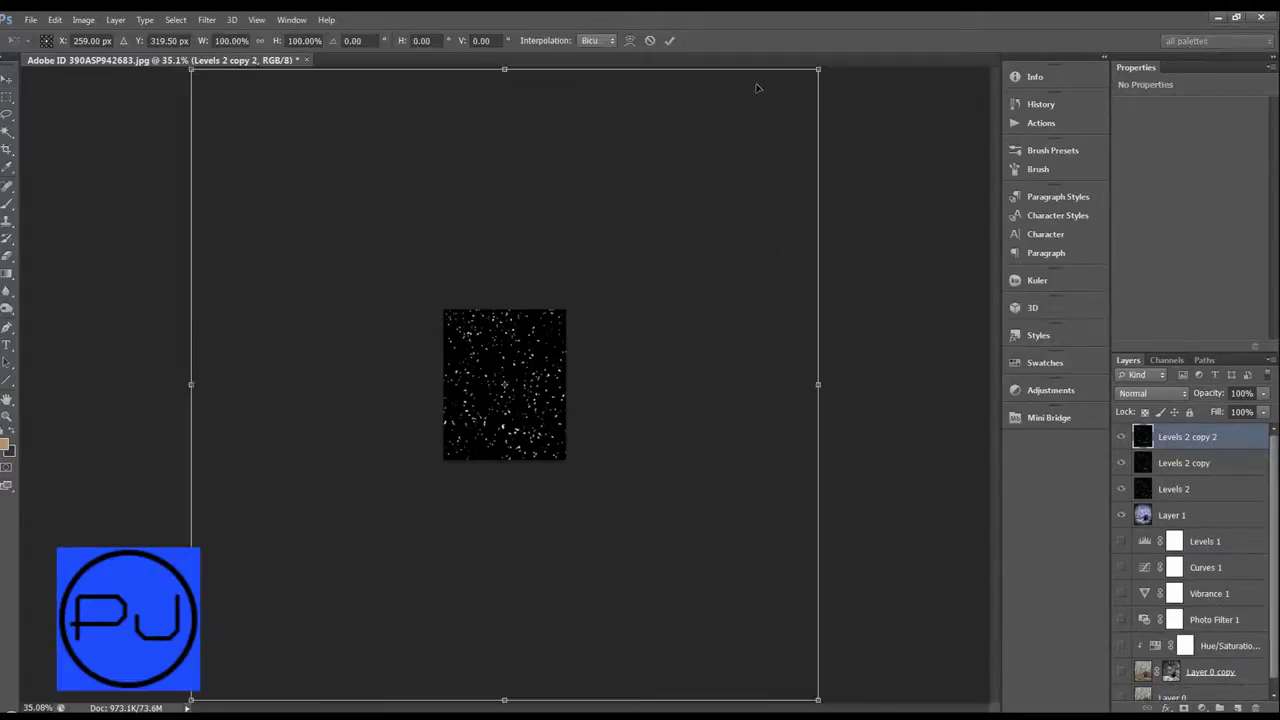
{"action": "key", "text": "ctrl+0"}
{"action": "left_click_drag", "start_coordinate": [766, 121], "coordinate": [673, 213]}
{"action": "left_click", "coordinate": [670, 41]}
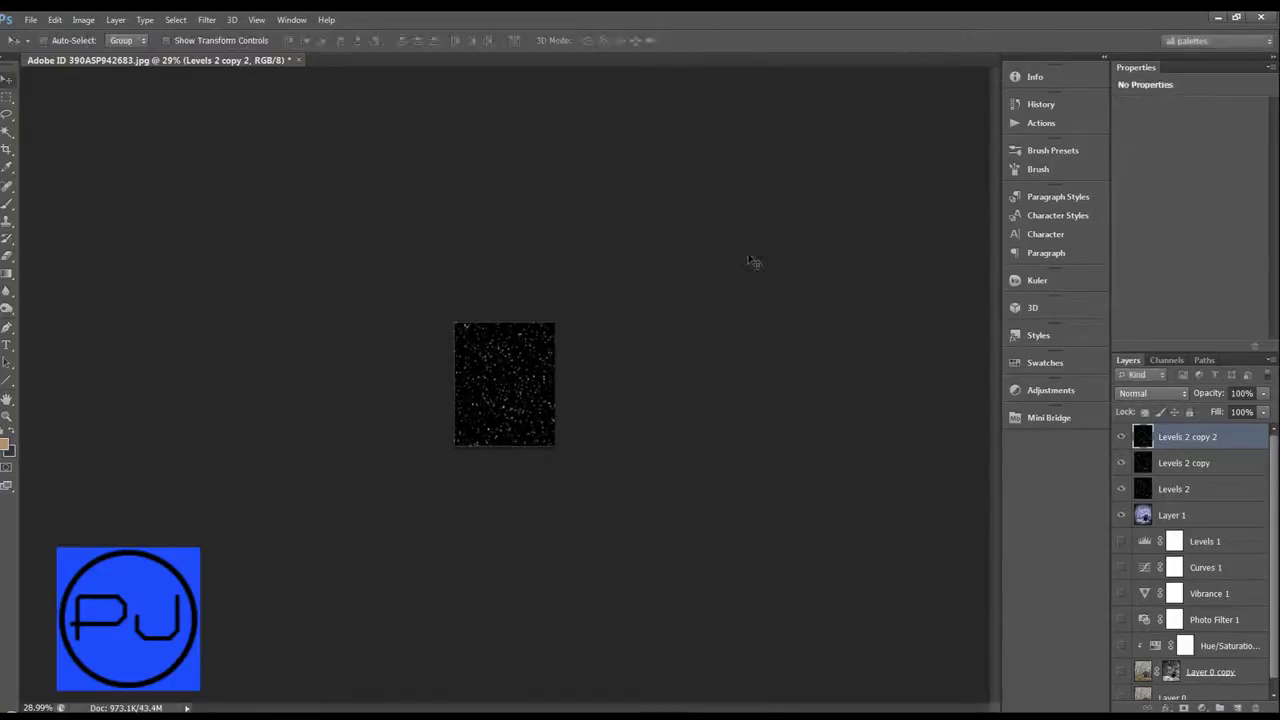
Make a third snow copy, shrunk around its centre.
{"action": "key", "text": "ctrl+j"}
{"action": "key", "text": "ctrl+t"}
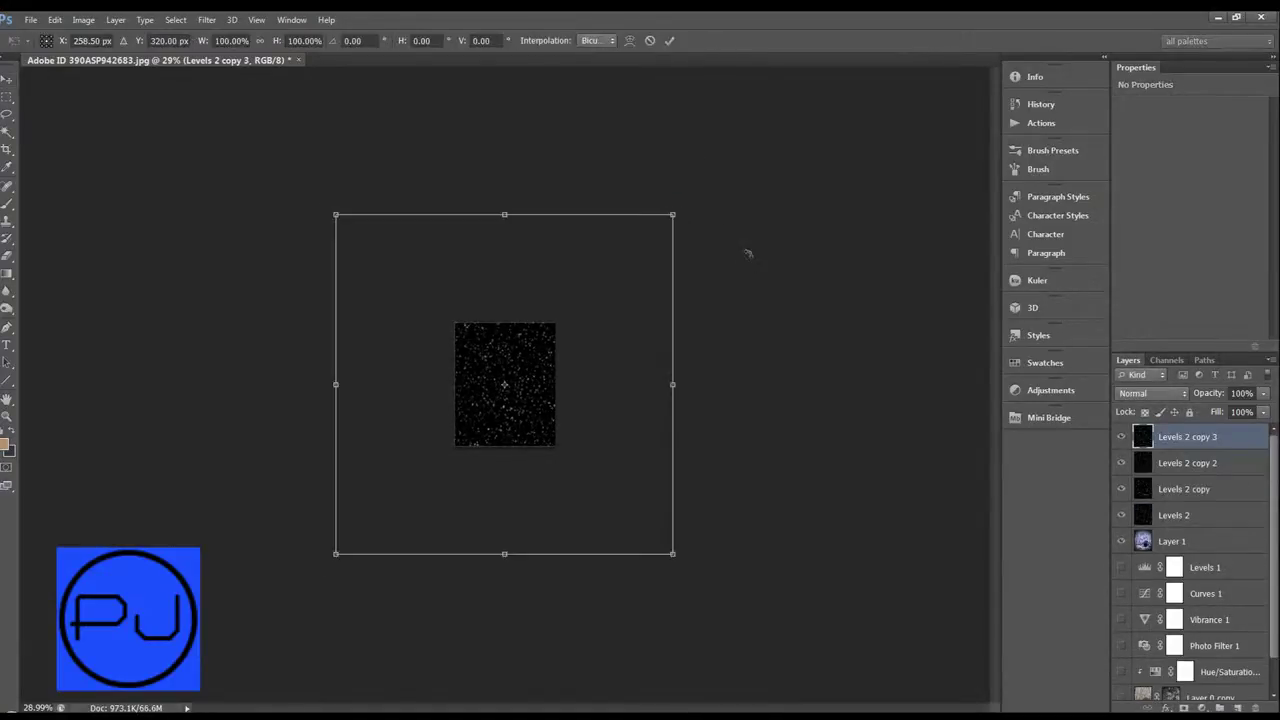
{"action": "left_click_drag", "start_coordinate": [682, 219], "coordinate": [595, 293]}
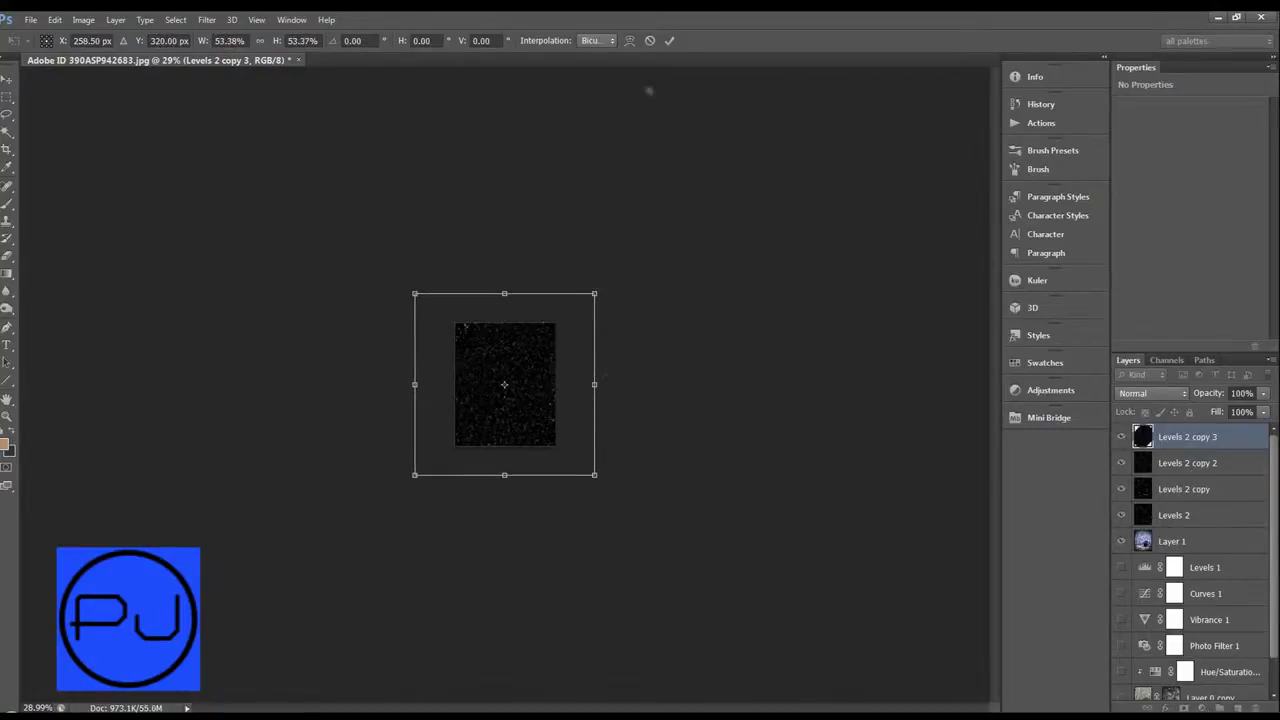
{"action": "left_click", "coordinate": [669, 40]}
{"action": "scroll", "coordinate": [714, 386], "scroll_direction": "up", "scroll_amount": 3}
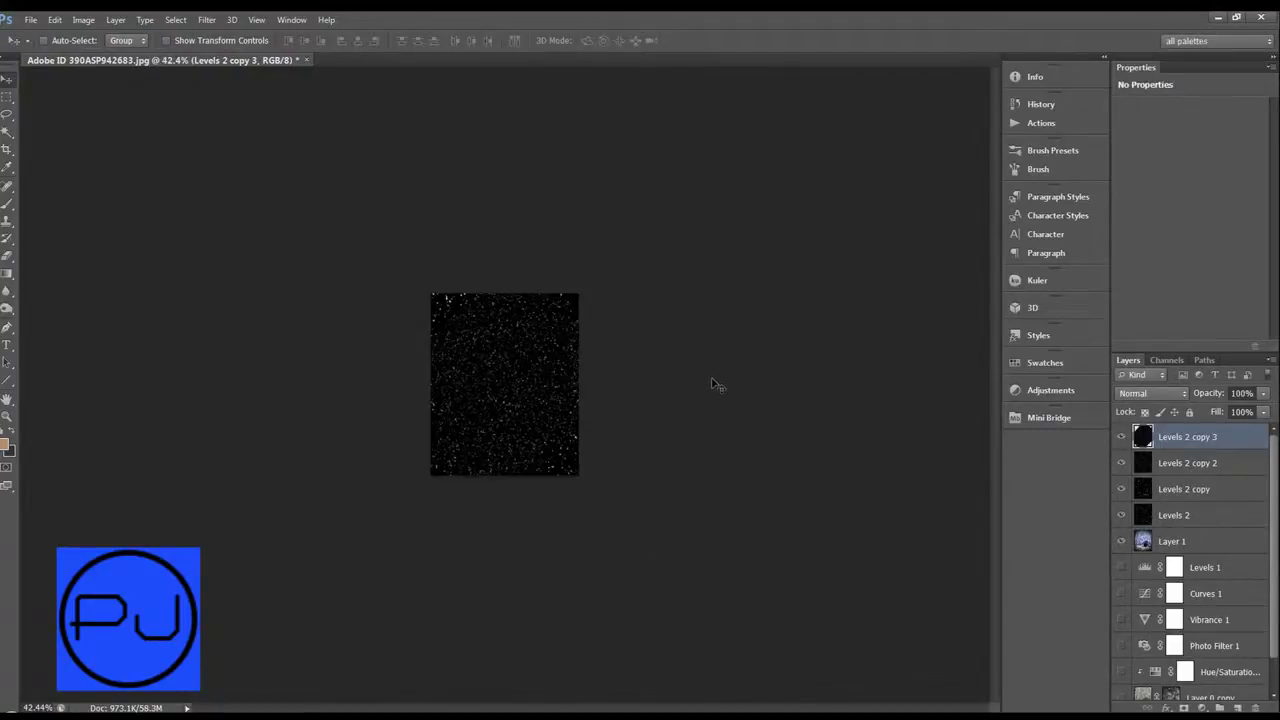
Set Levels 2 and Levels 2 copy to Screen blend mode.
{"action": "left_click", "coordinate": [1204, 518], "text": "shift"}
{"action": "left_click", "coordinate": [1204, 518]}
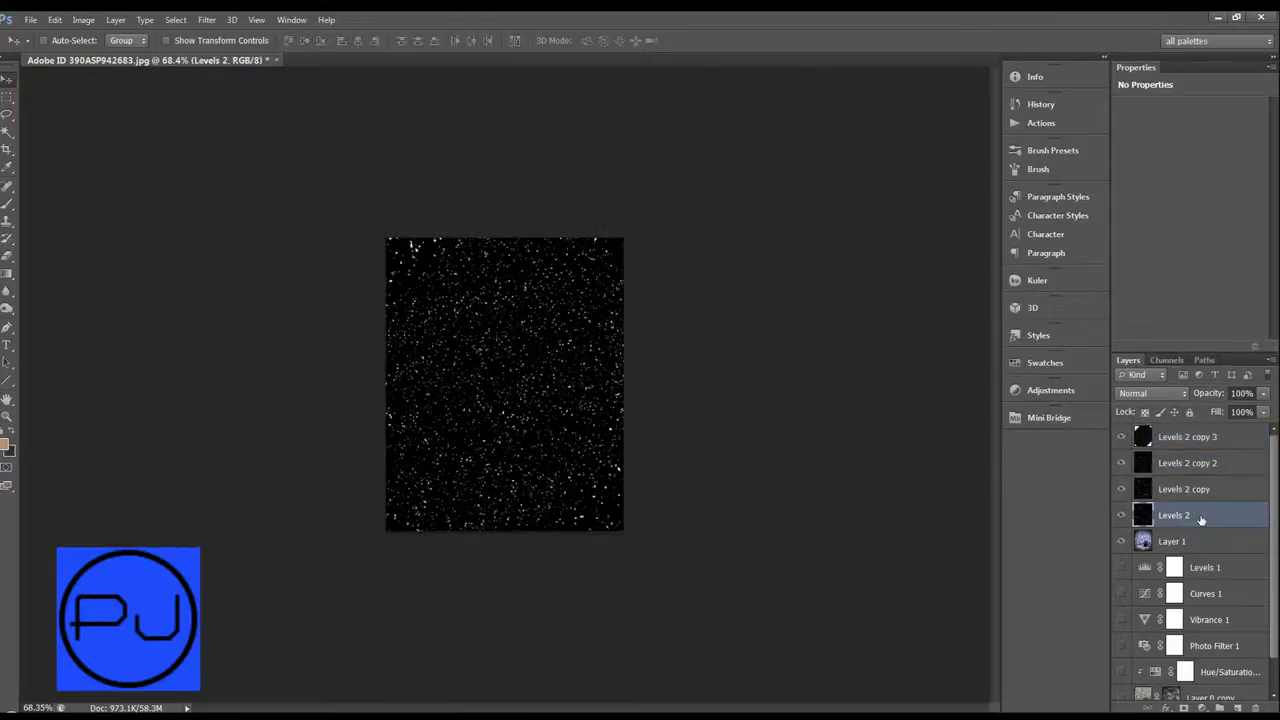
{"action": "left_click", "coordinate": [1155, 395]}
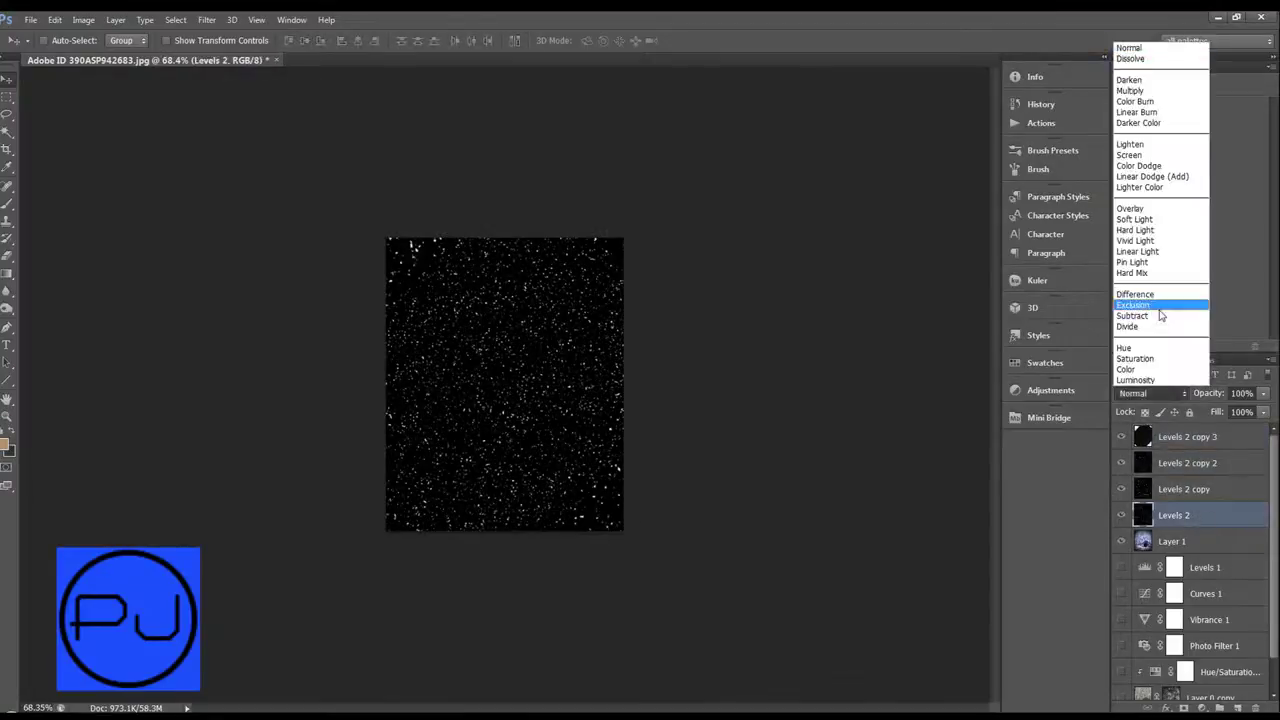
{"action": "left_click", "coordinate": [1160, 155]}
{"action": "left_click", "coordinate": [1188, 490]}
{"action": "left_click", "coordinate": [1155, 393]}
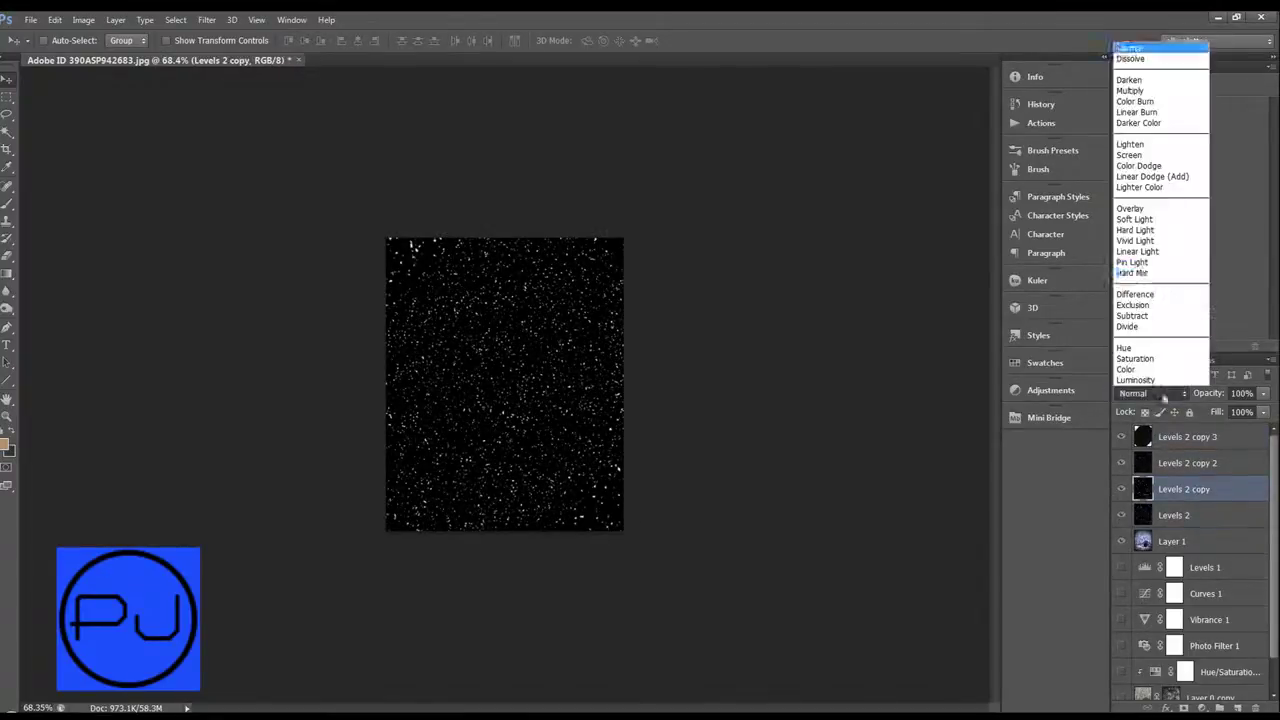
{"action": "left_click", "coordinate": [1164, 165]}
Set Levels 2 copy 2 and copy 3 to Screen blend mode.
{"action": "left_click", "coordinate": [1176, 464]}
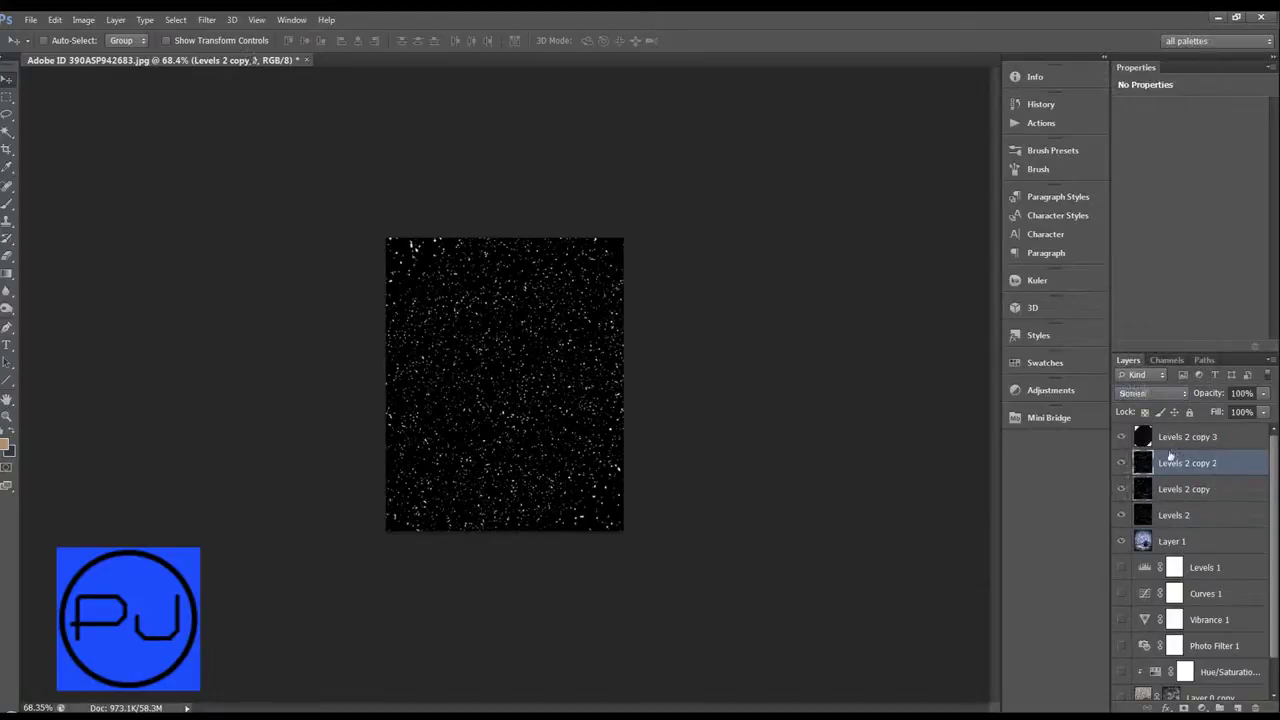
{"action": "left_click", "coordinate": [1155, 393]}
{"action": "left_click", "coordinate": [1165, 168]}
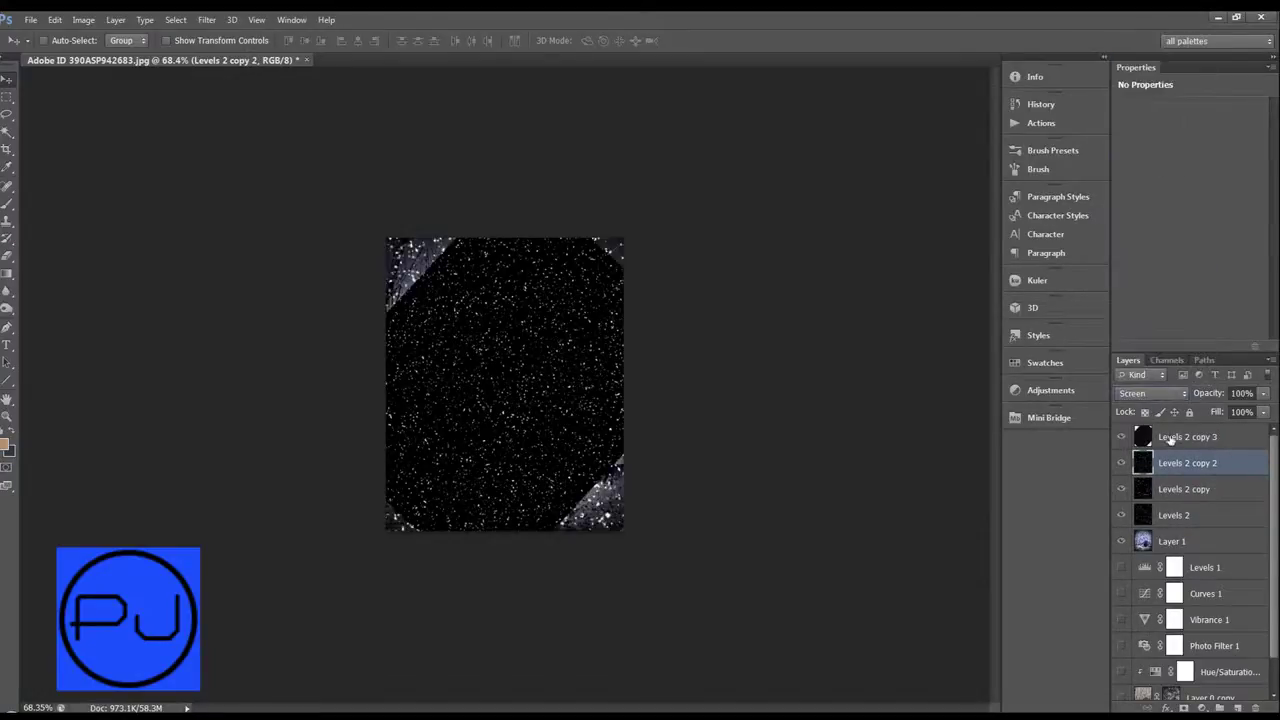
{"action": "left_click", "coordinate": [1172, 438]}
{"action": "left_click", "coordinate": [1155, 393]}
{"action": "left_click", "coordinate": [1160, 155]}
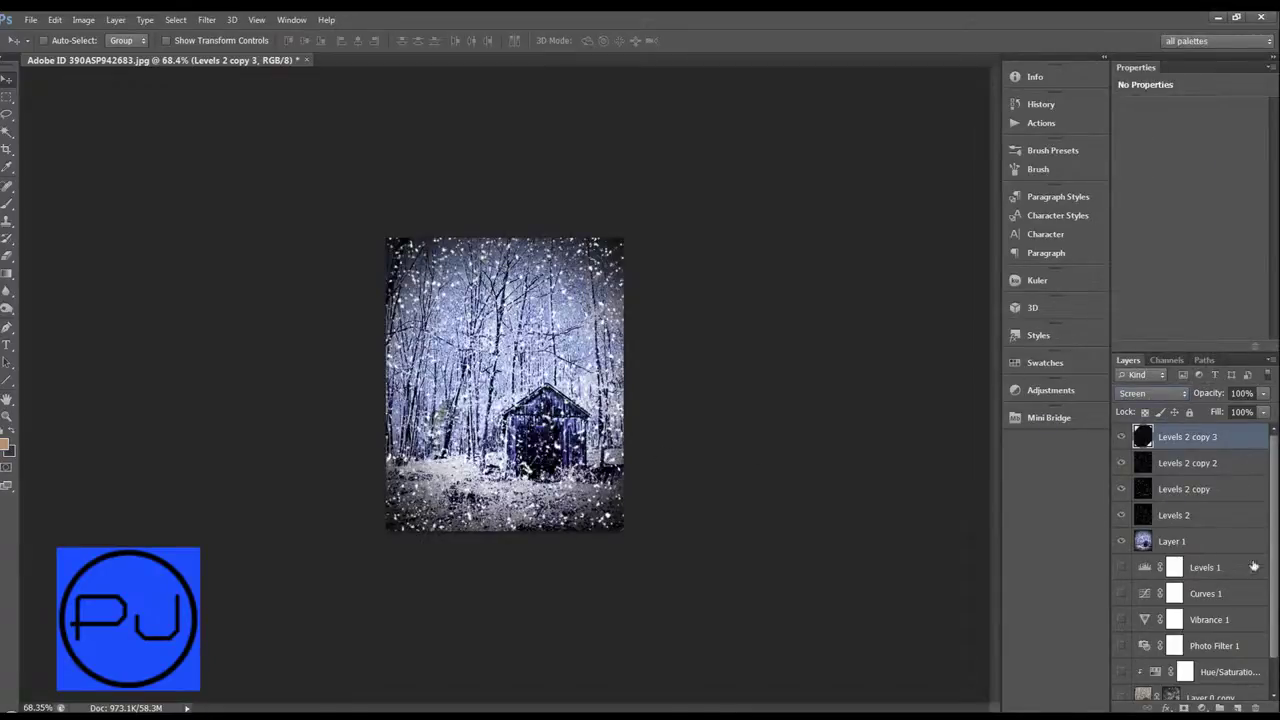
Hide the three snow copies and apply a 4 px Gaussian Blur to Levels 2.
{"action": "left_click_drag", "start_coordinate": [1121, 437], "coordinate": [1121, 489]}
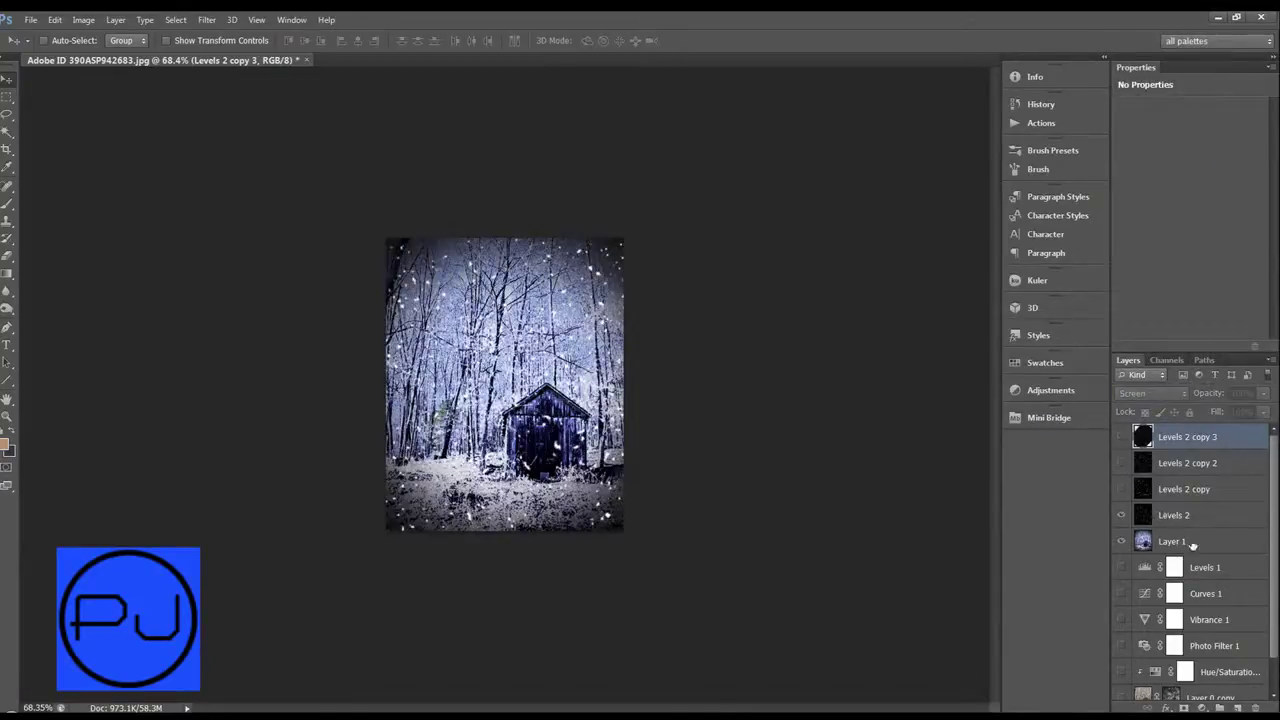
{"action": "left_click", "coordinate": [1188, 518]}
{"action": "left_click", "coordinate": [207, 20]}
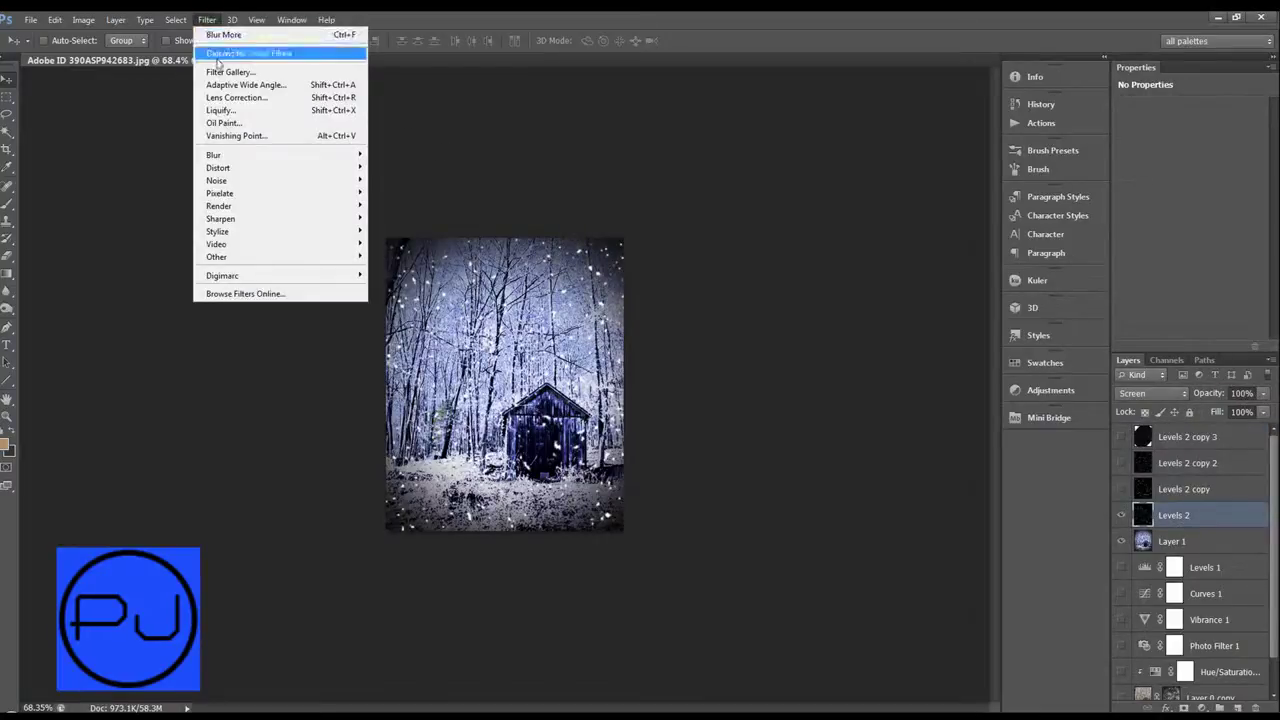
{"action": "mouse_move", "coordinate": [250, 155]}
{"action": "left_click", "coordinate": [110, 249]}
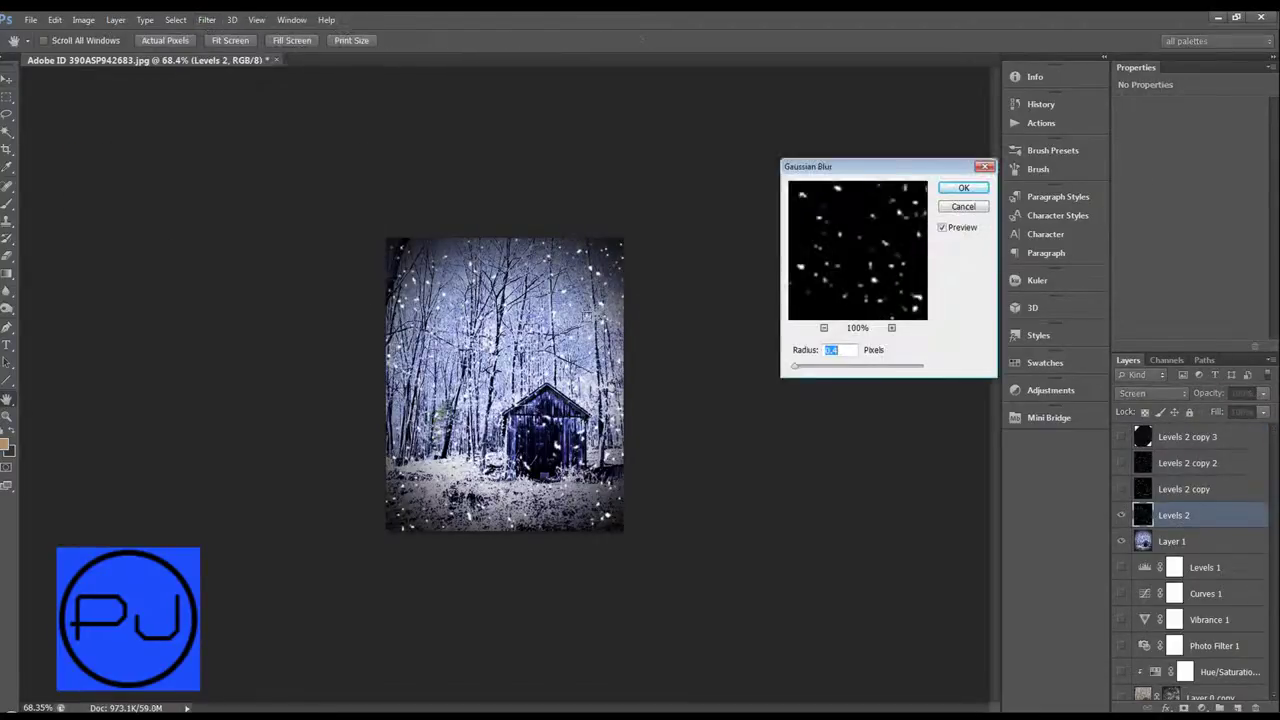
{"action": "type", "text": "2"}
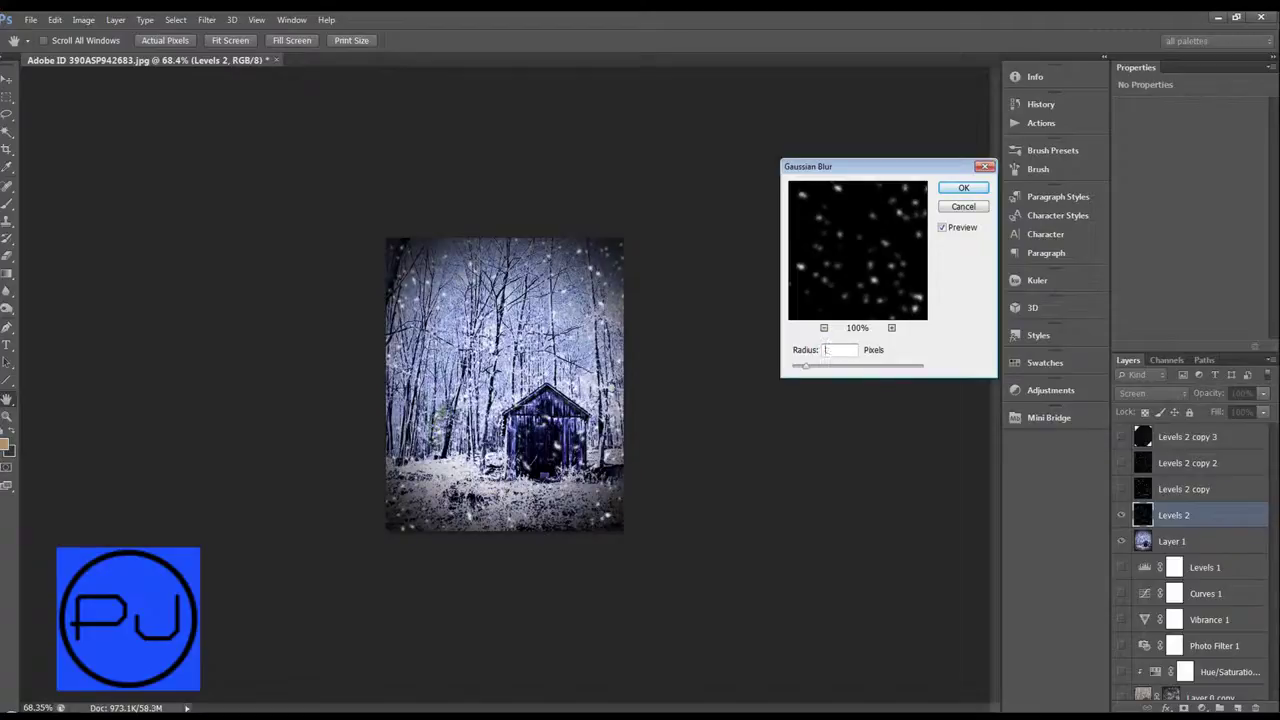
{"action": "type", "text": "4"}
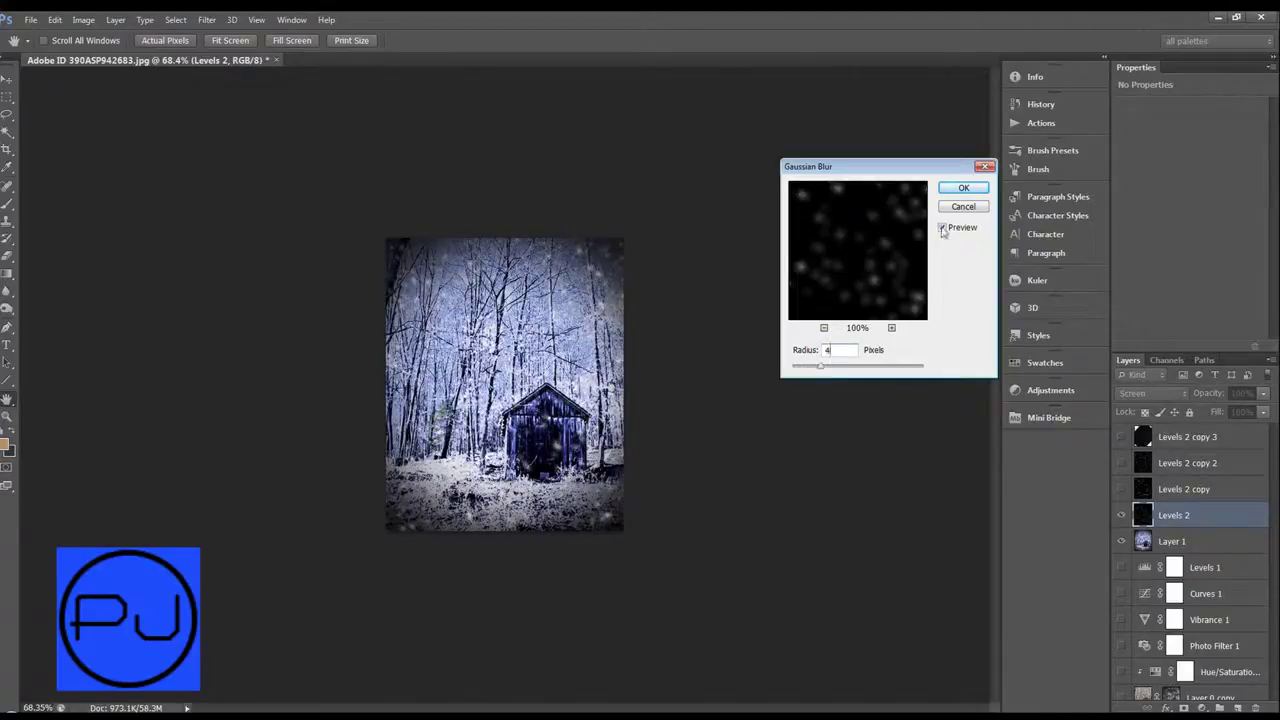
{"action": "left_click", "coordinate": [963, 188]}
Show Levels 2 copy and give it a 2.5 px Gaussian Blur.
{"action": "left_click", "coordinate": [1165, 488]}
{"action": "left_click", "coordinate": [1121, 489]}
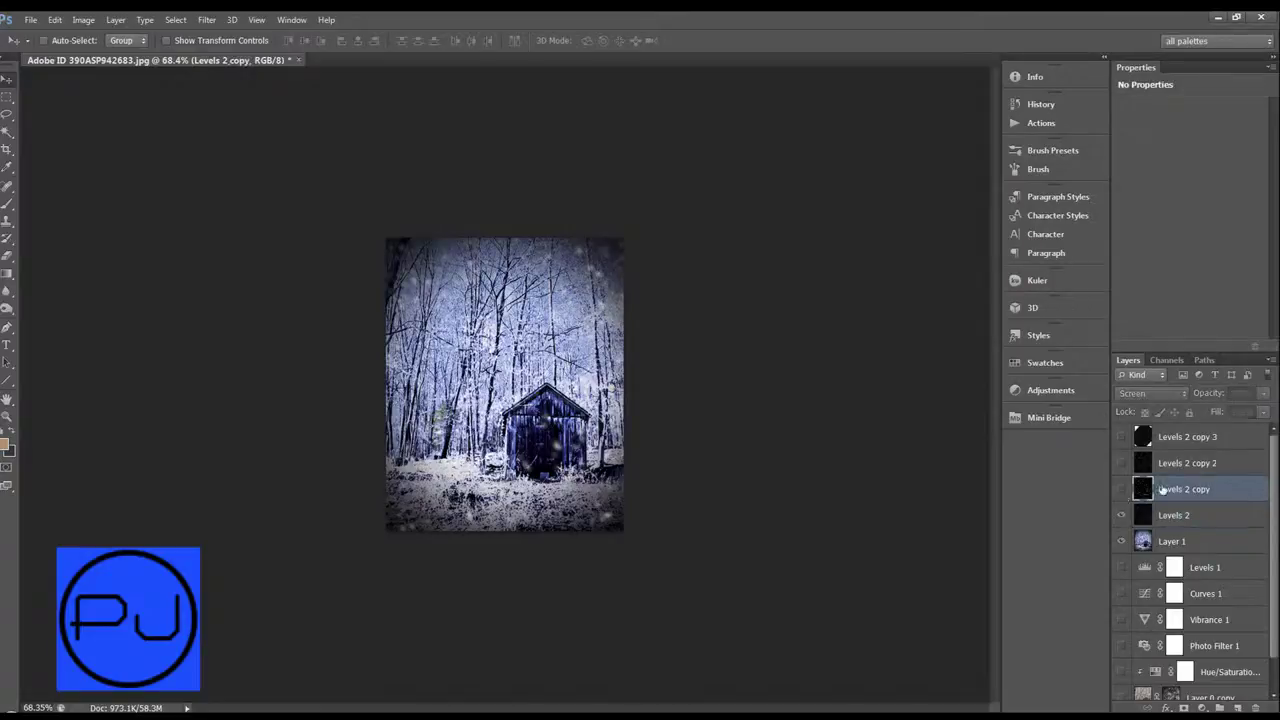
{"action": "left_click", "coordinate": [207, 19]}
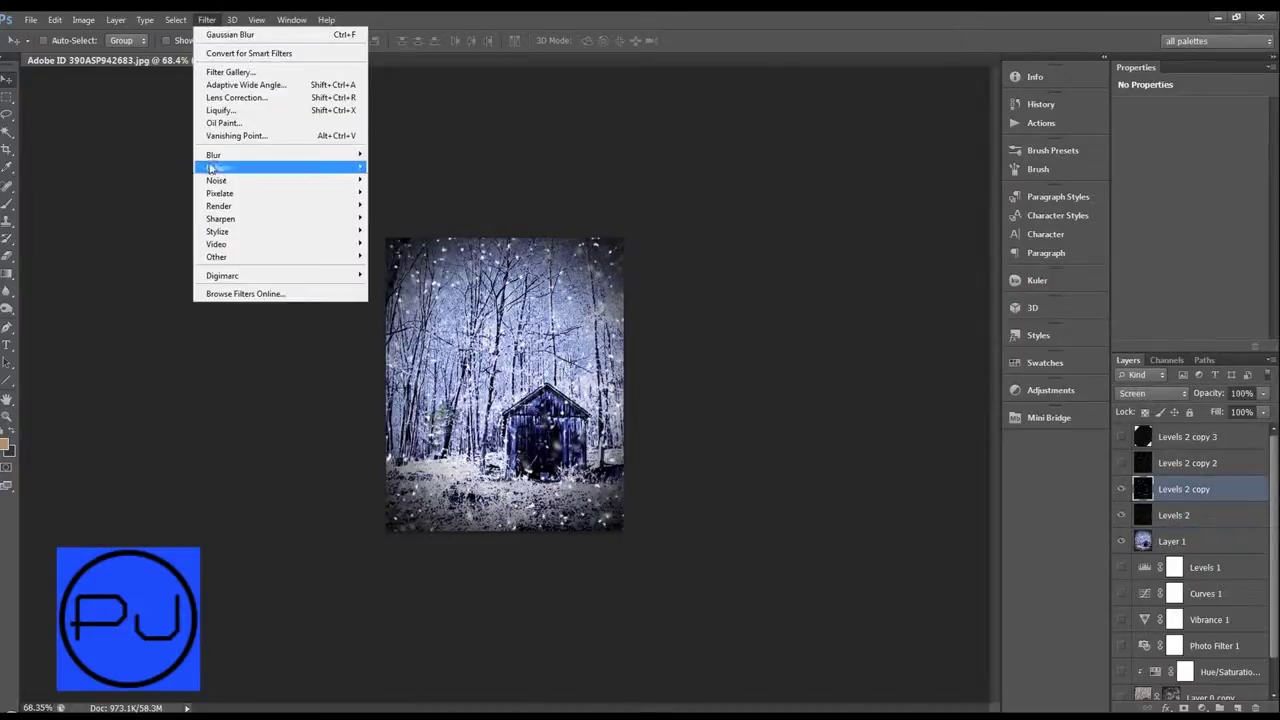
{"action": "mouse_move", "coordinate": [215, 155]}
{"action": "left_click", "coordinate": [110, 250]}
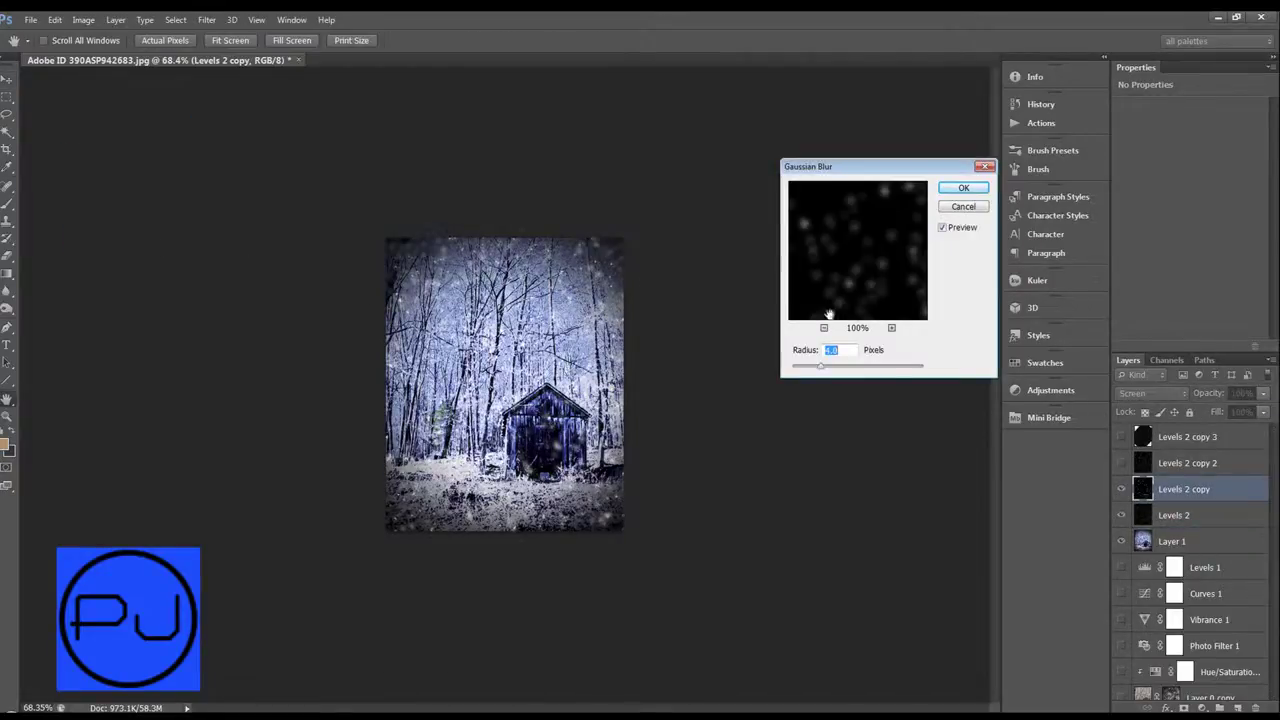
{"action": "type", "text": "2.5"}
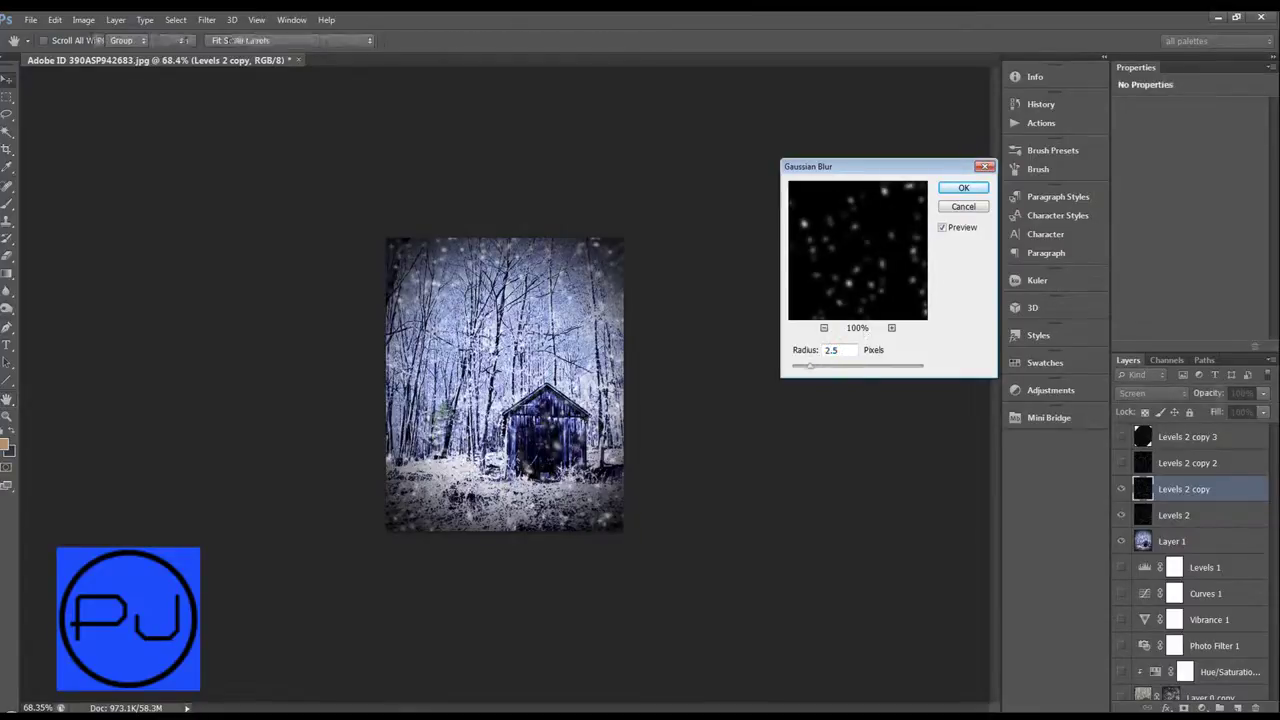
{"action": "key", "text": "Return"}
Show Levels 2 copy 2 and apply Blur More to it.
{"action": "left_click", "coordinate": [1158, 462]}
{"action": "left_click", "coordinate": [1121, 463]}
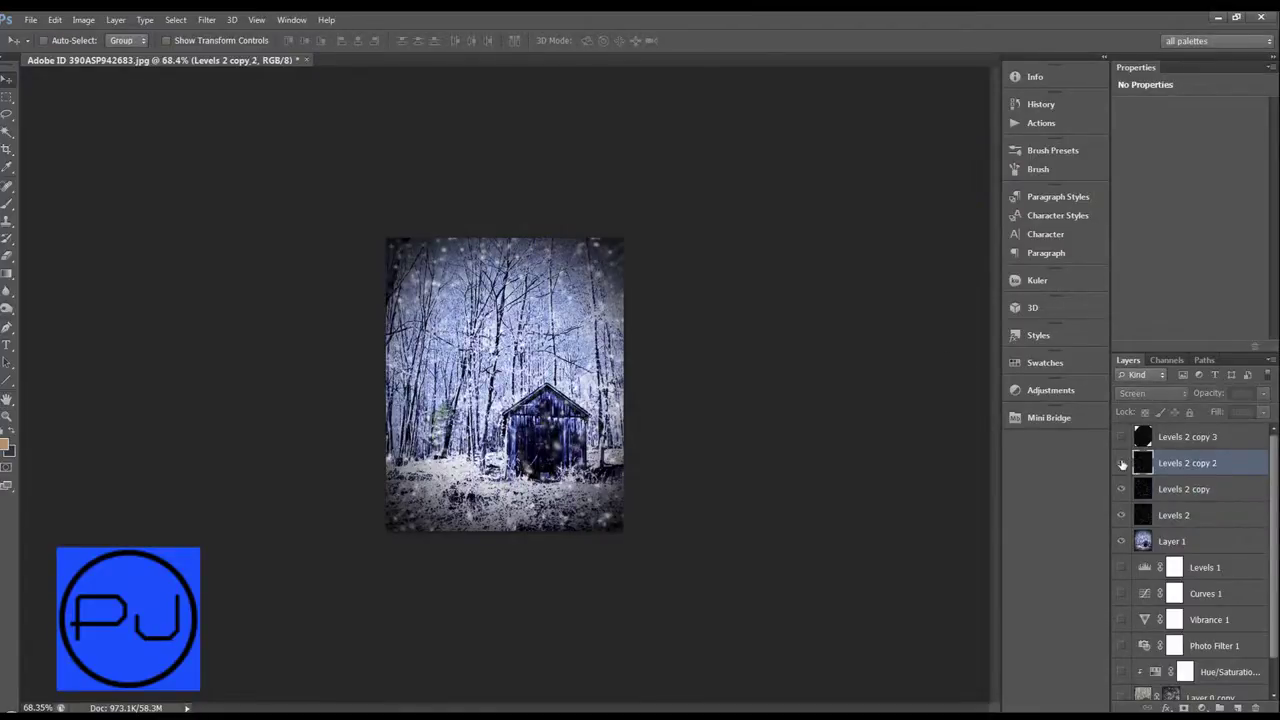
{"action": "left_click", "coordinate": [204, 24]}
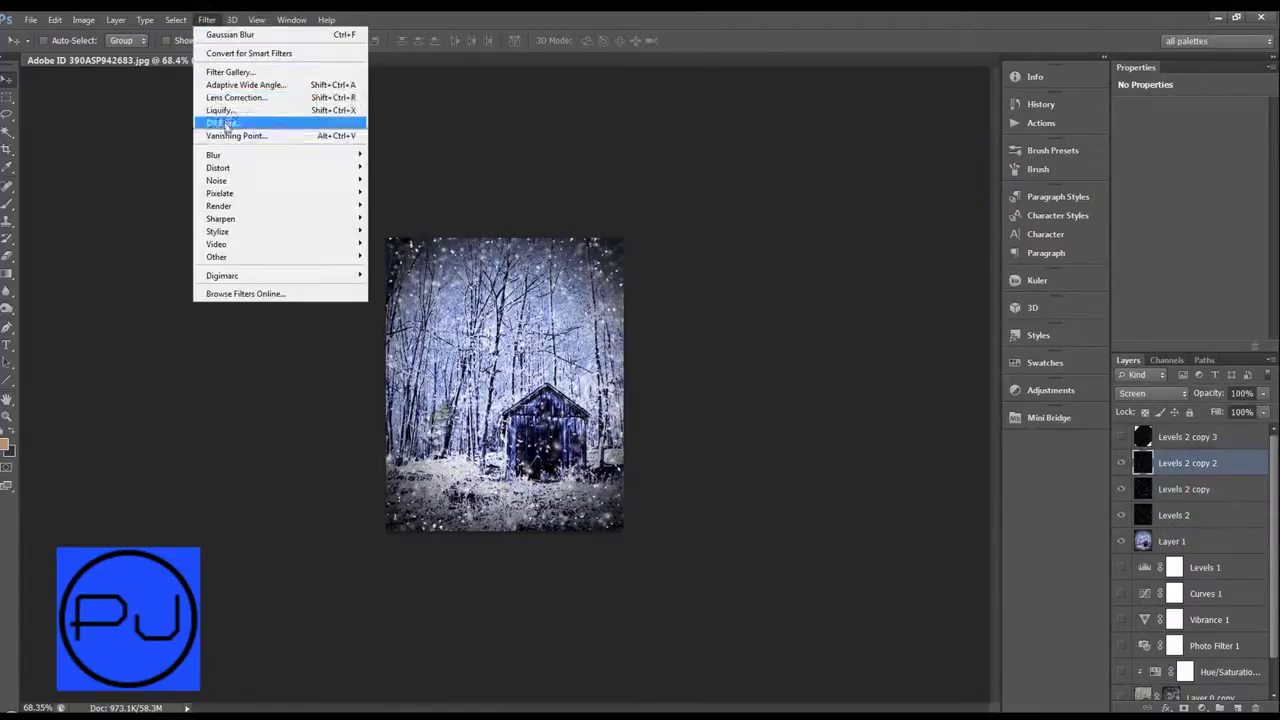
{"action": "mouse_move", "coordinate": [228, 157]}
{"action": "left_click", "coordinate": [147, 226]}
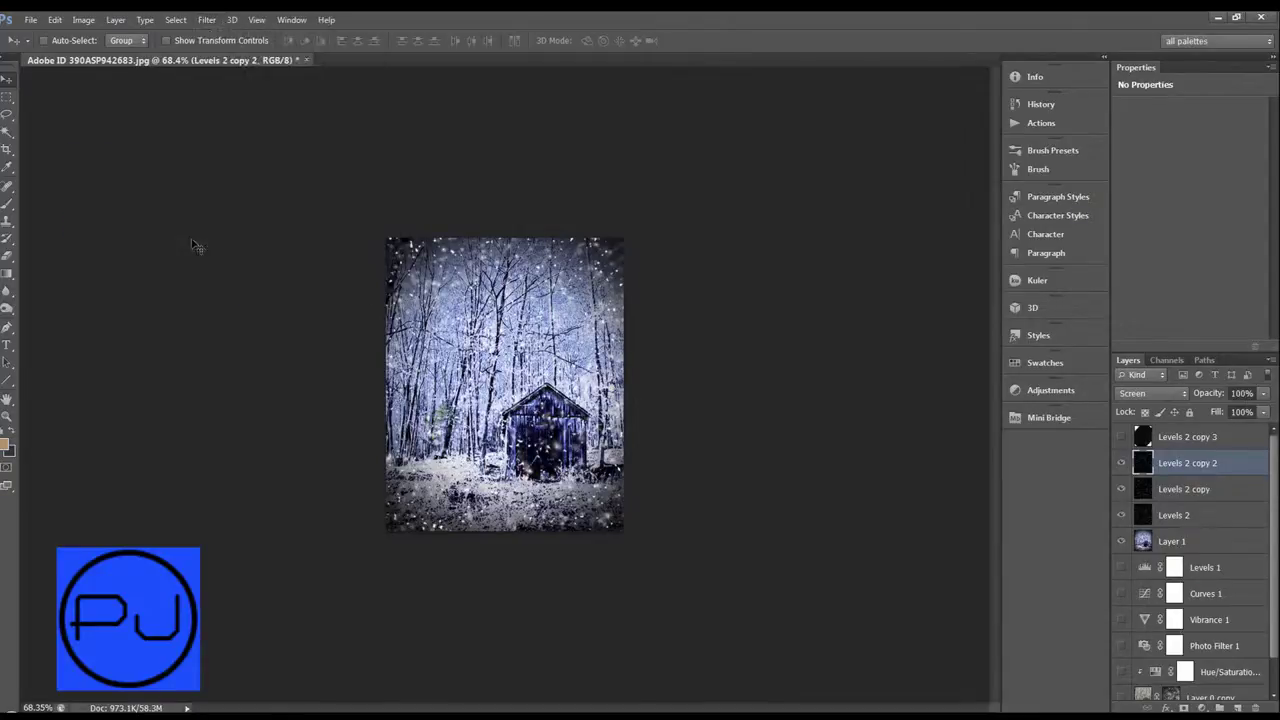
Show Levels 2 copy 3 and apply a light Blur to it.
{"action": "left_click", "coordinate": [1158, 437]}
{"action": "left_click", "coordinate": [1121, 437]}
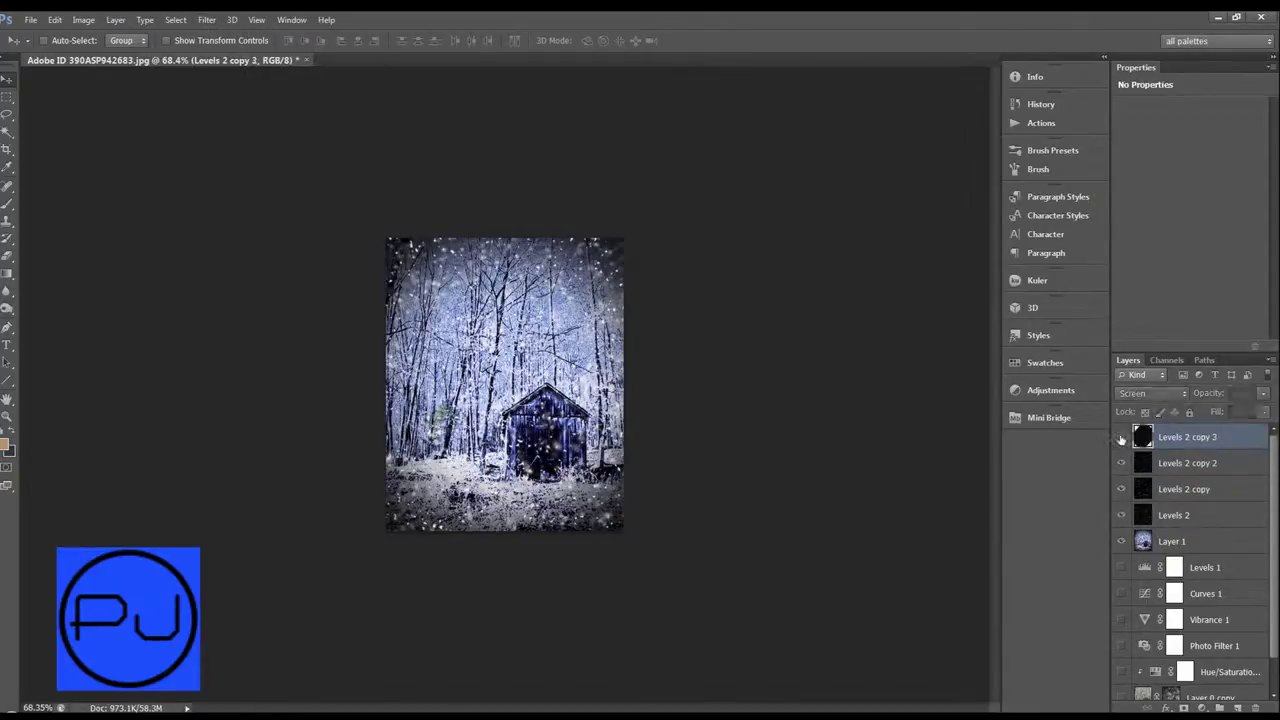
{"action": "left_click", "coordinate": [221, 24]}
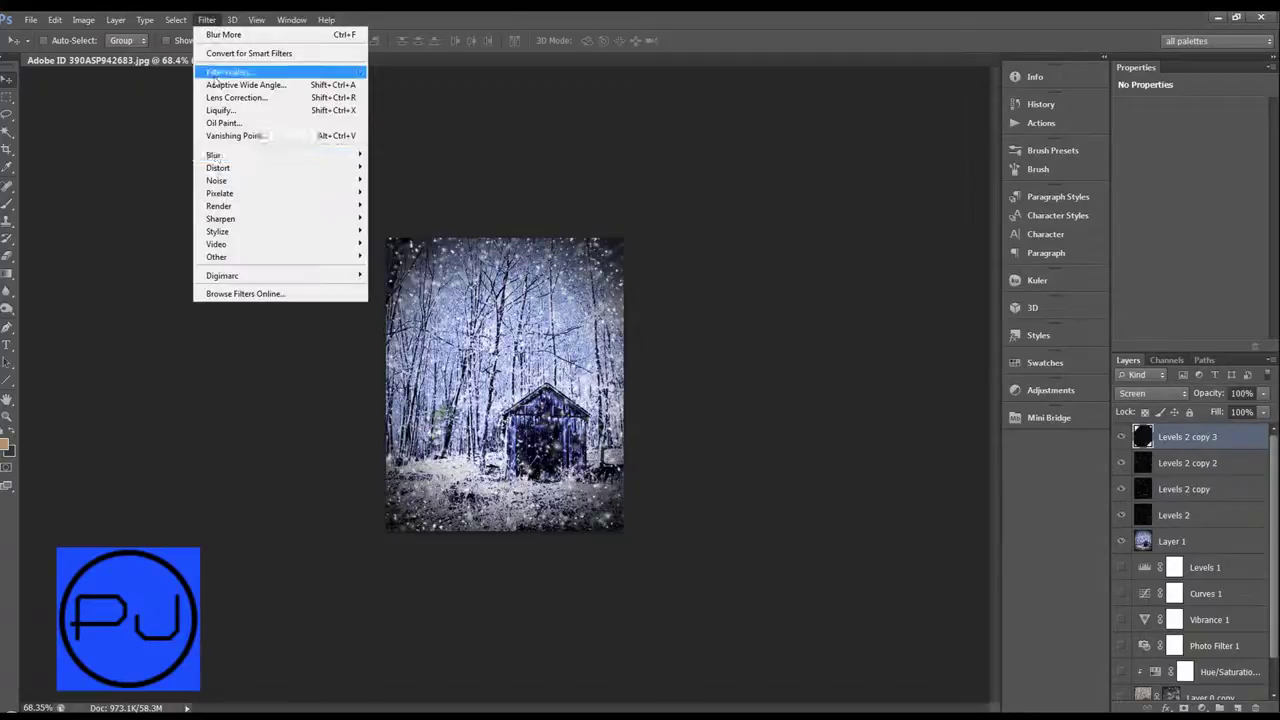
{"action": "mouse_move", "coordinate": [214, 155]}
{"action": "left_click", "coordinate": [153, 213]}
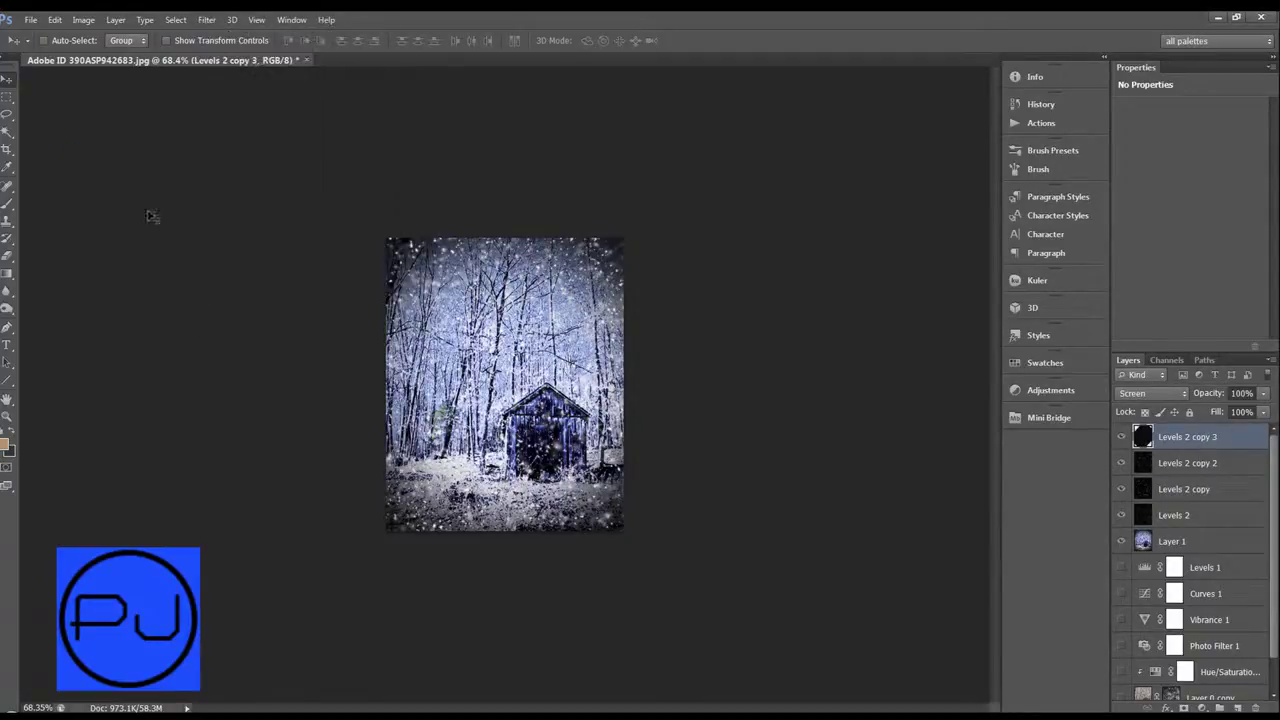
View the finished snowy shed composite at 100%, zooming out briefly and back.
{"action": "key", "text": "ctrl+plus"}
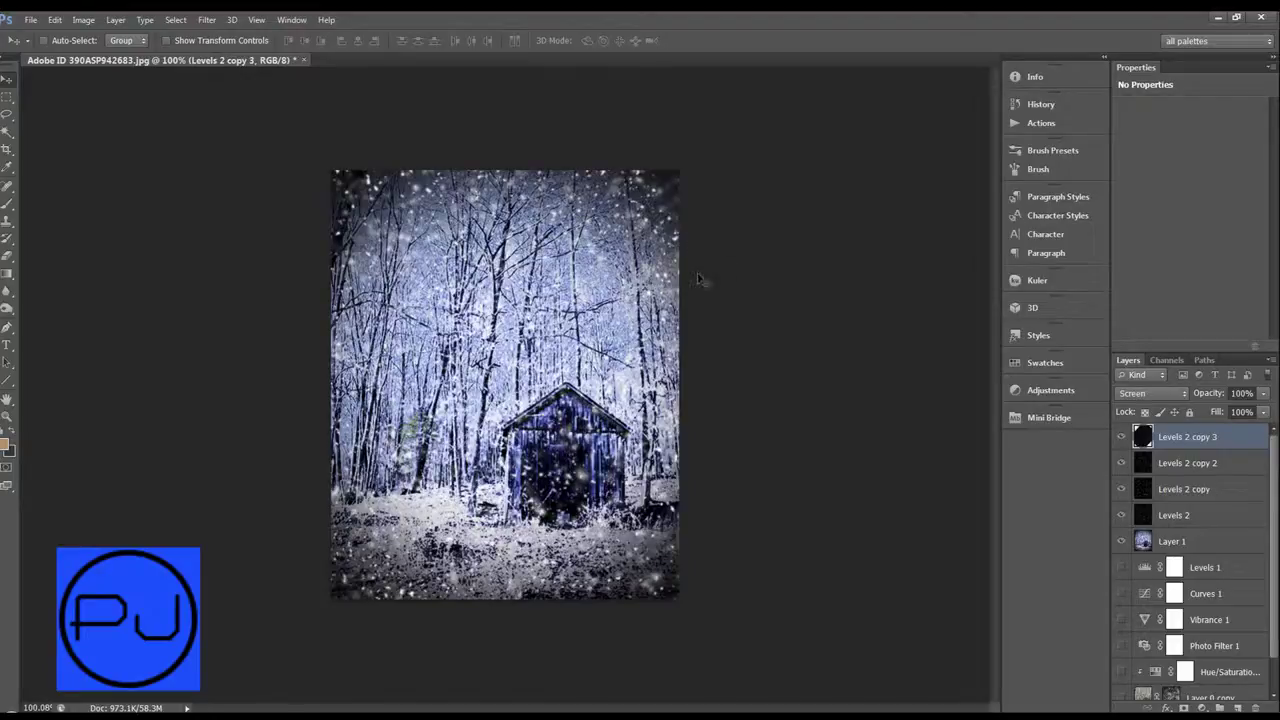
{"action": "key", "text": "ctrl+minus"}
{"action": "key", "text": "ctrl+plus"}
{"action": "scroll", "coordinate": [1215, 565], "scroll_direction": "down", "scroll_amount": 1}
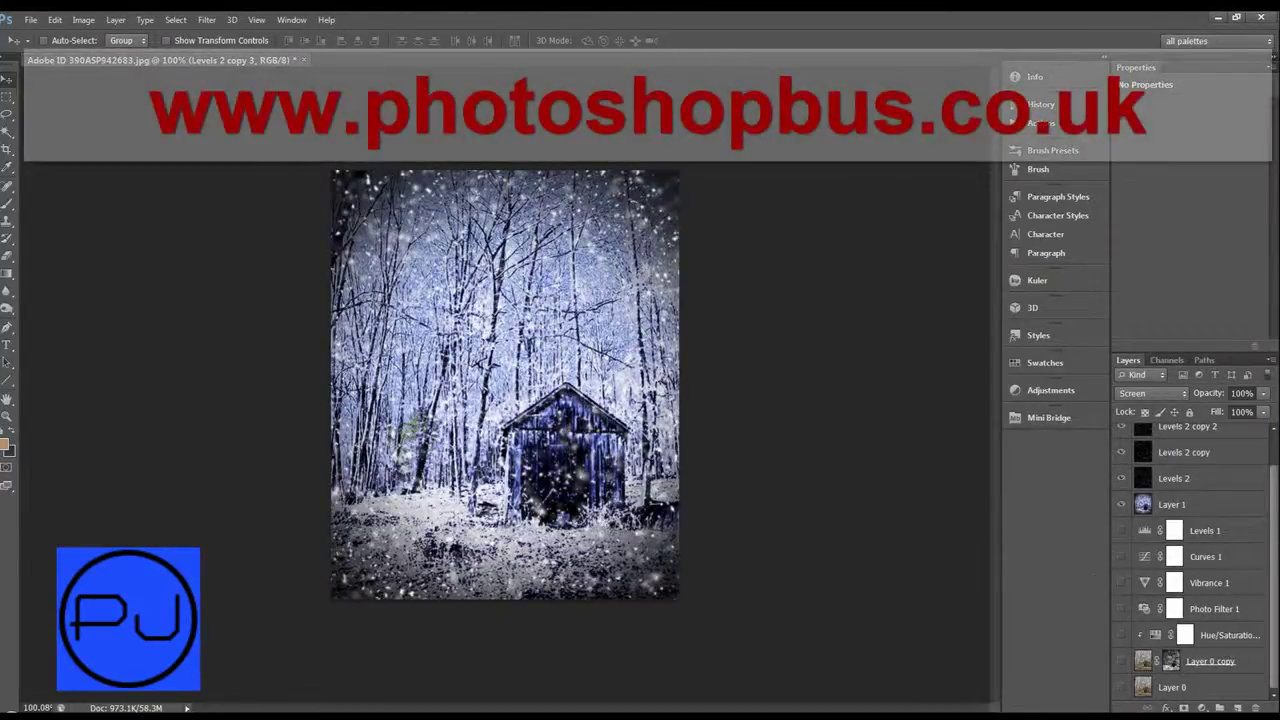
{"action": "left_click", "coordinate": [1121, 687], "text": "alt"}
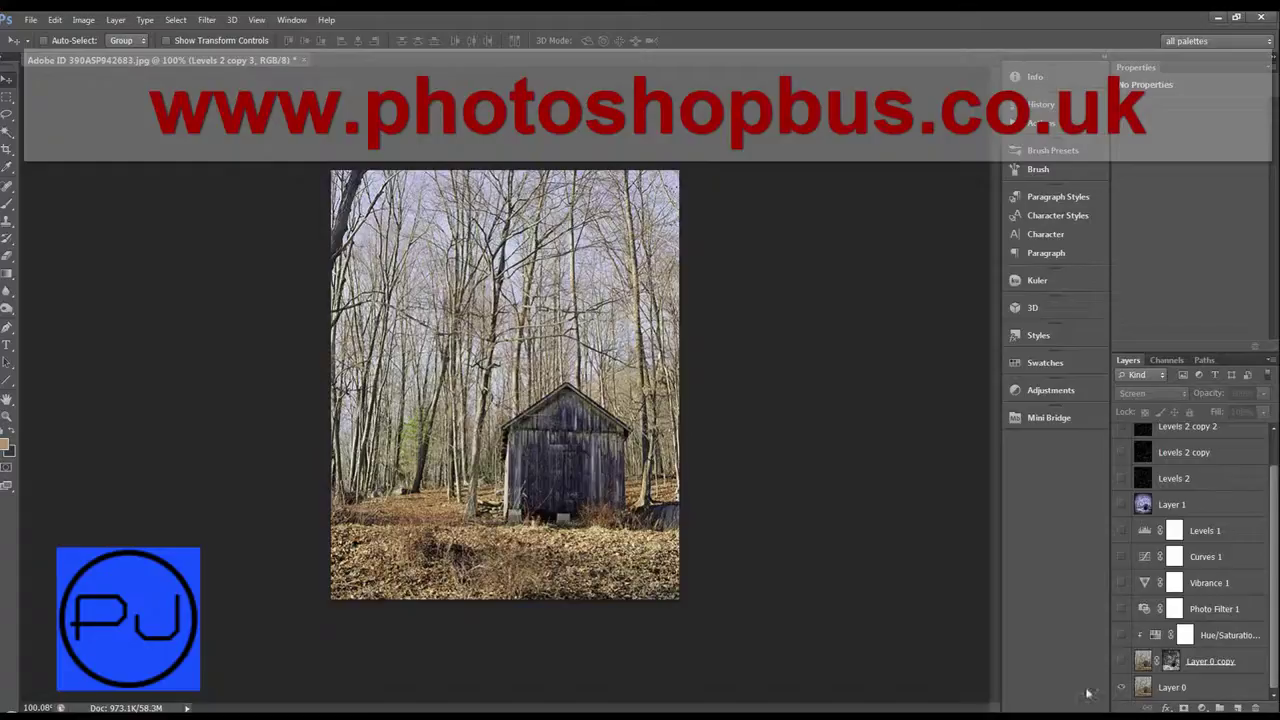
{"action": "left_click", "coordinate": [1121, 689], "text": "alt"}
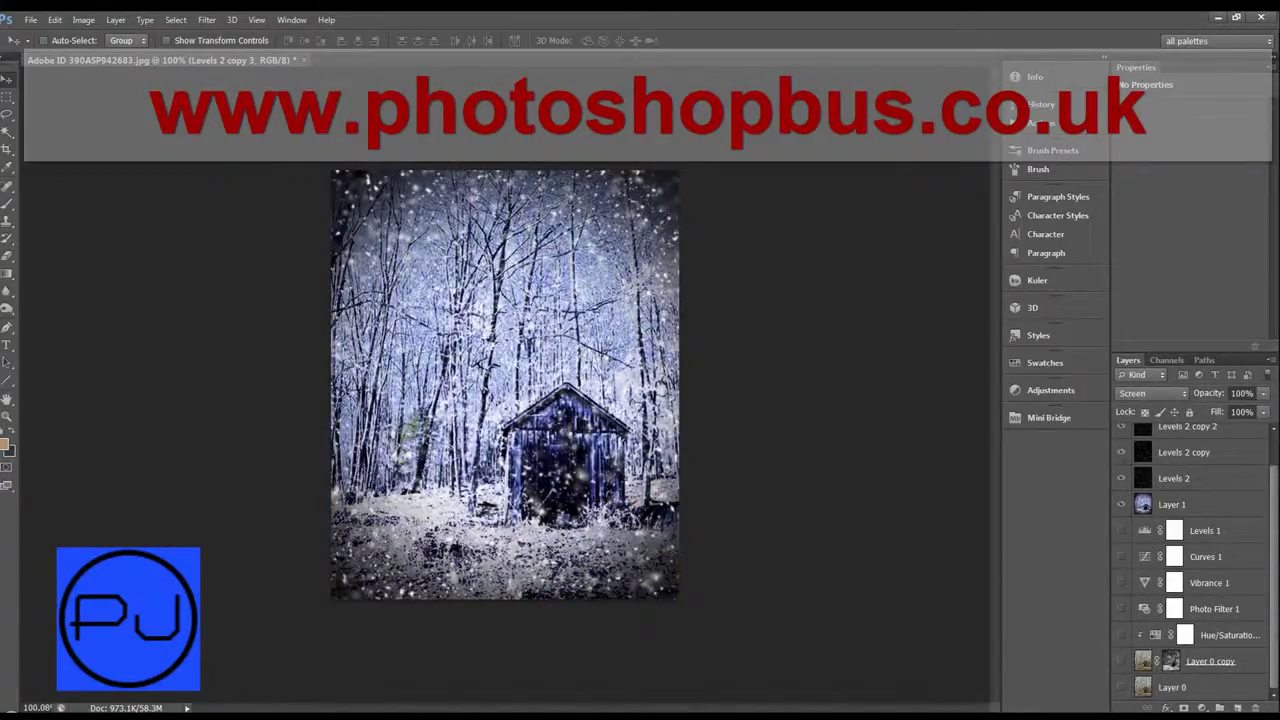
{"action": "left_click", "coordinate": [1121, 689], "text": "alt"}
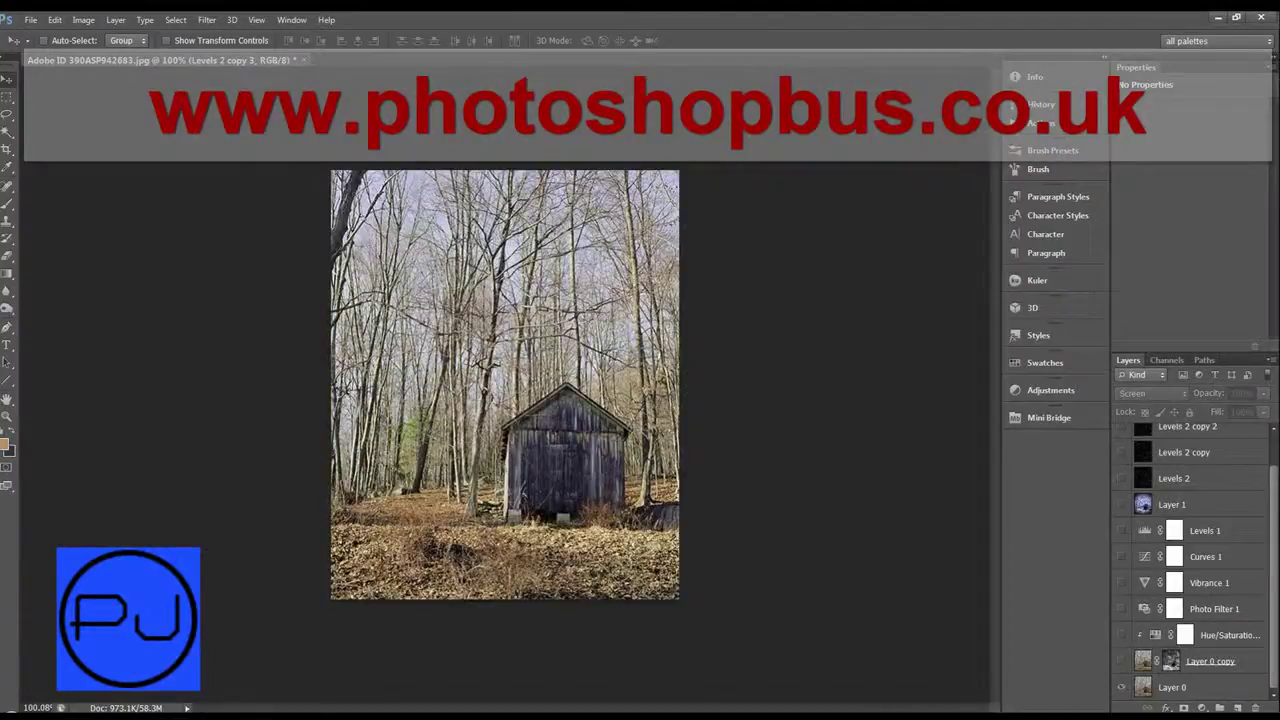
{"action": "left_click", "coordinate": [1121, 689], "text": "alt"}
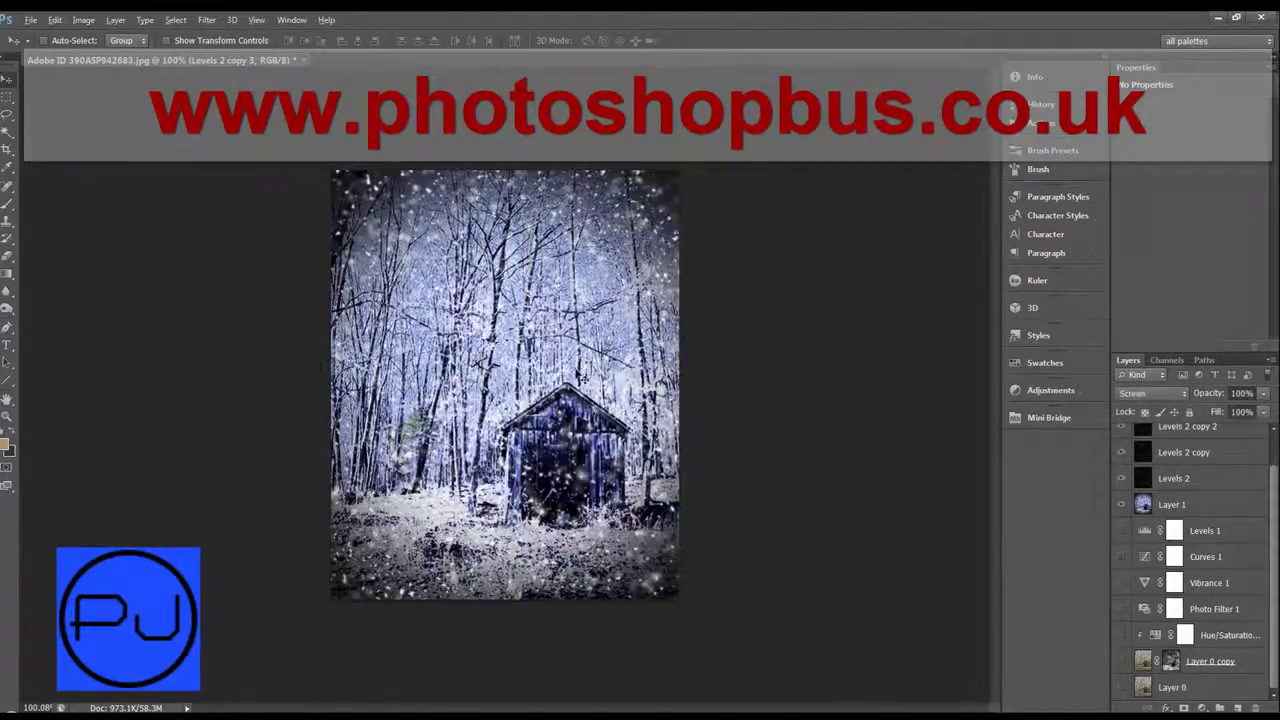